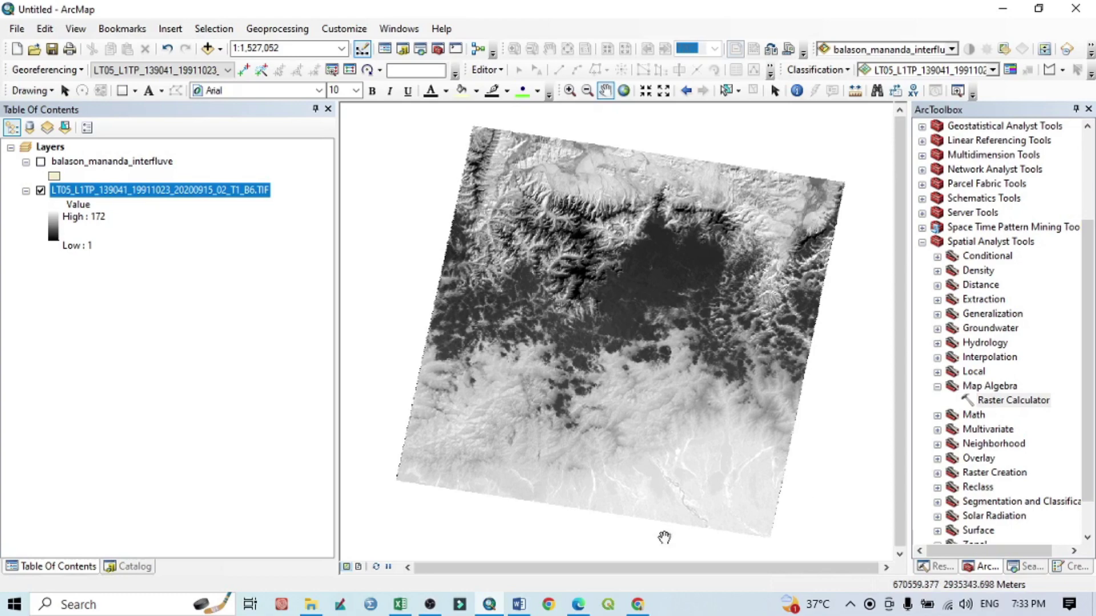
# Review the Landsat 5/7 LST formulas in the Word document, and open the Raster Calculator in ArcMap
pyautogui.click(518, 605)
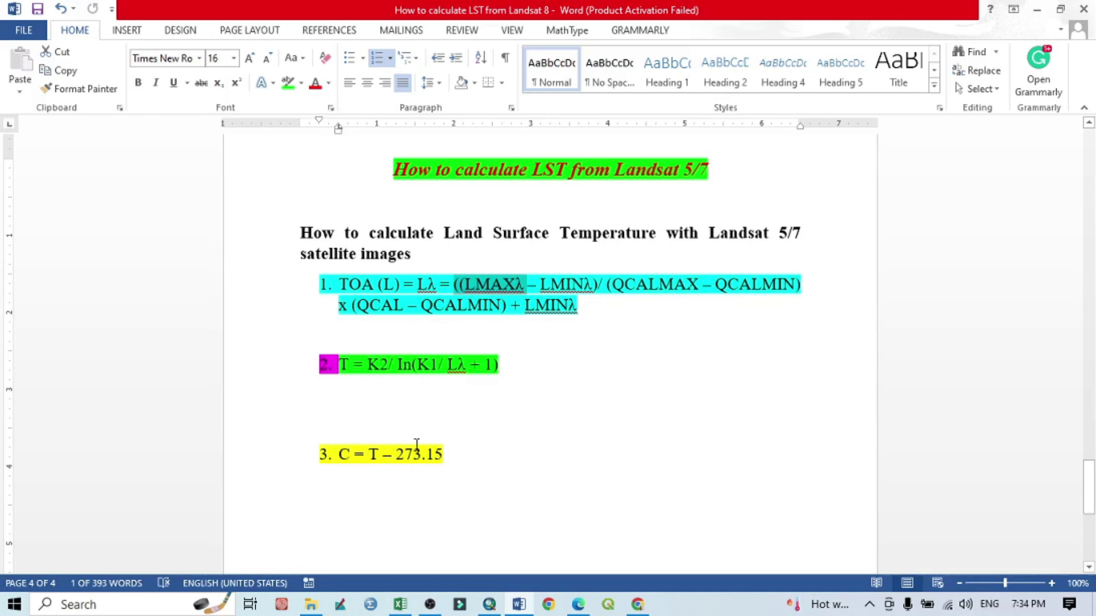
pyautogui.click(489, 604)
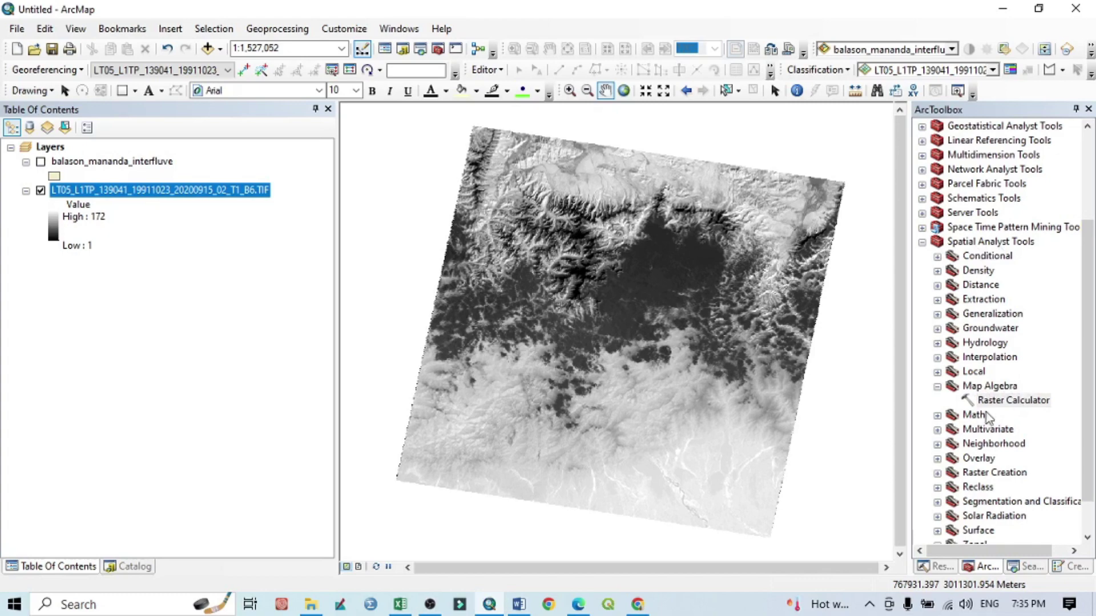
pyautogui.click(999, 402)
pyautogui.doubleClick(998, 401)
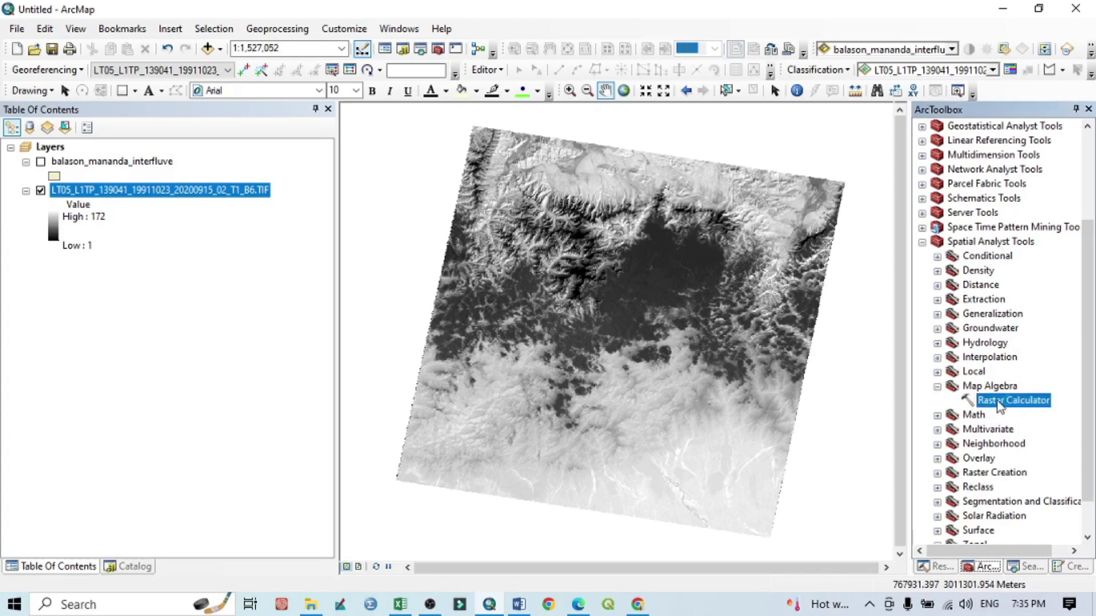
pyautogui.moveTo(640, 145); pyautogui.dragTo(450, 139)
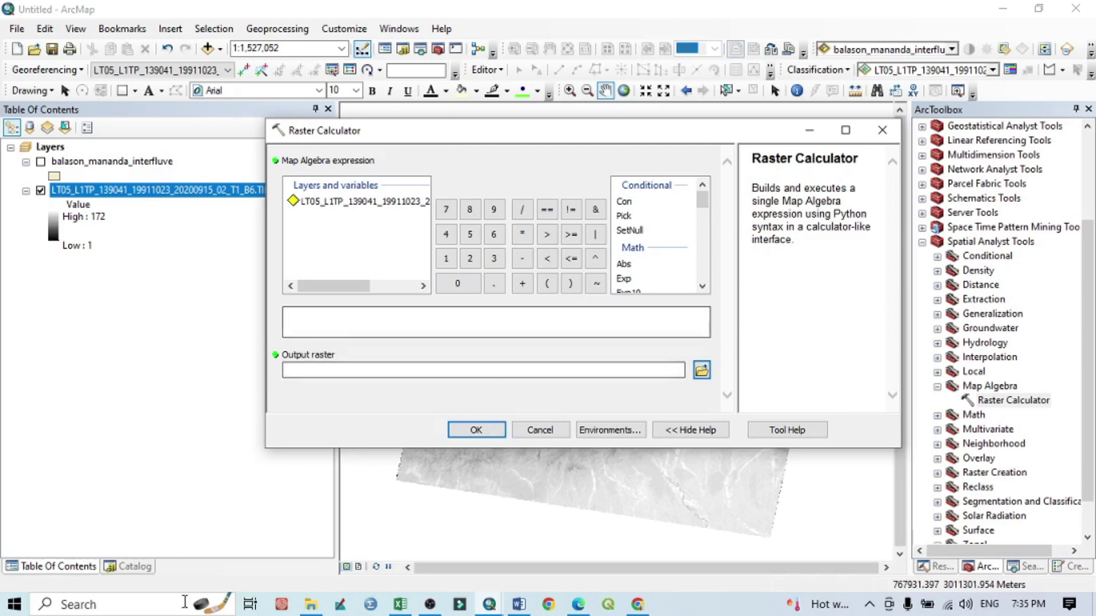
# Open the scene's metadata file LT05_L1TP_139041_19911023_20200915_02_T1_MTL.txt from the Catalog and fit its window beside the Raster Calculator
pyautogui.click(54, 567)
pyautogui.click(123, 566)
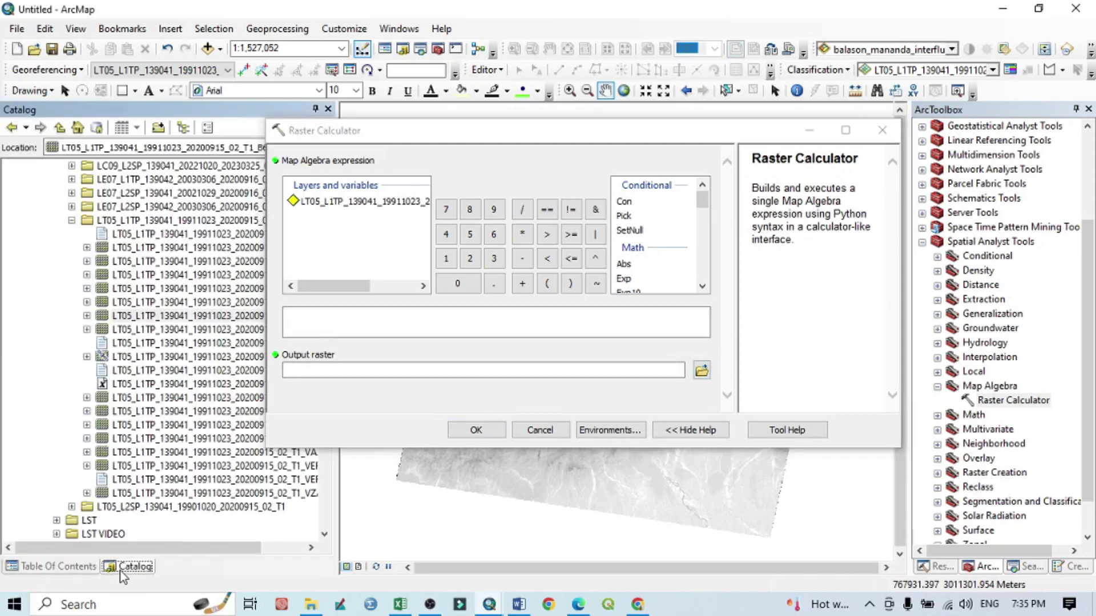
pyautogui.moveTo(371, 135); pyautogui.dragTo(628, 143)
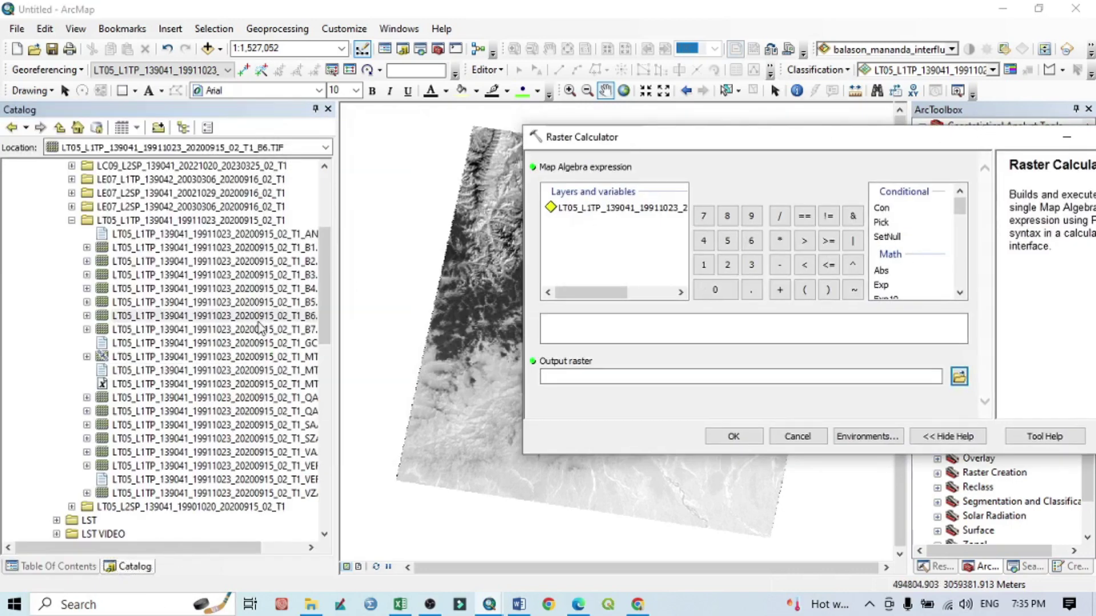
pyautogui.click(148, 371)
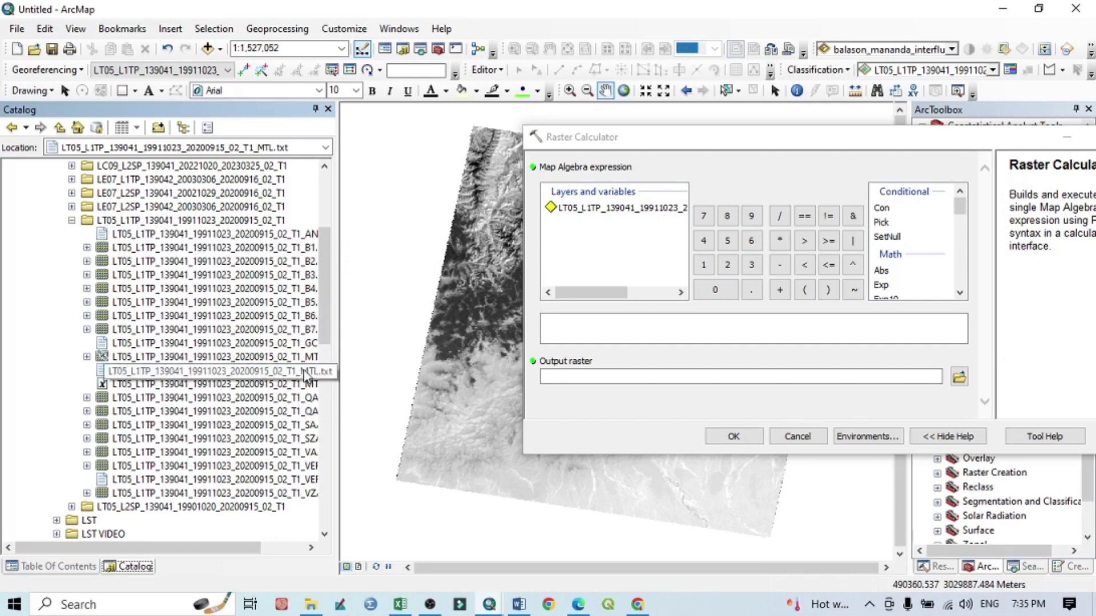
pyautogui.doubleClick(254, 372)
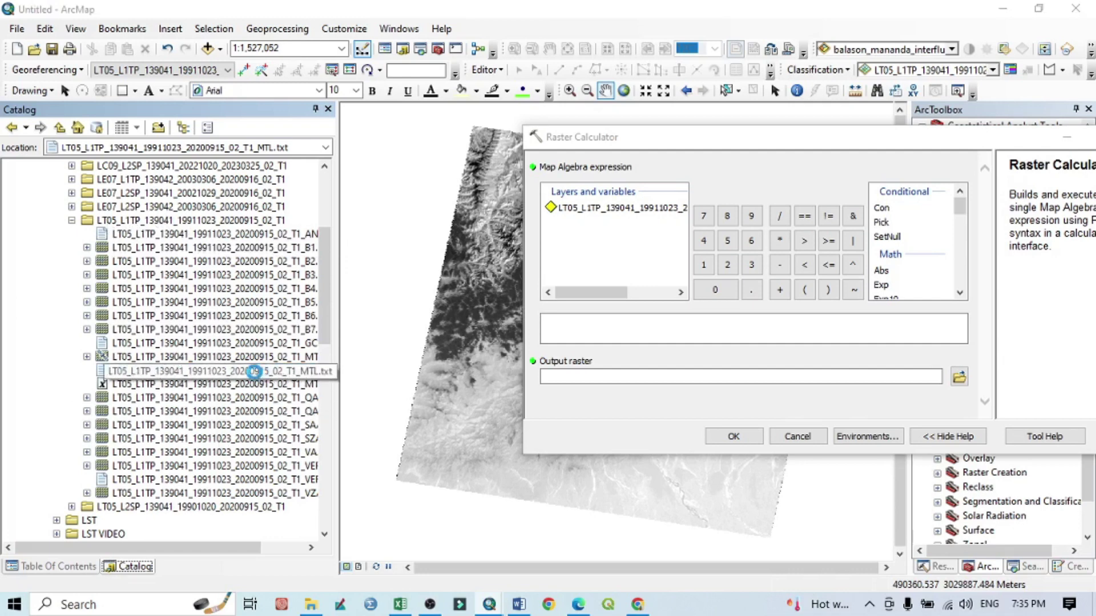
pyautogui.moveTo(223, 188); pyautogui.dragTo(215, 64)
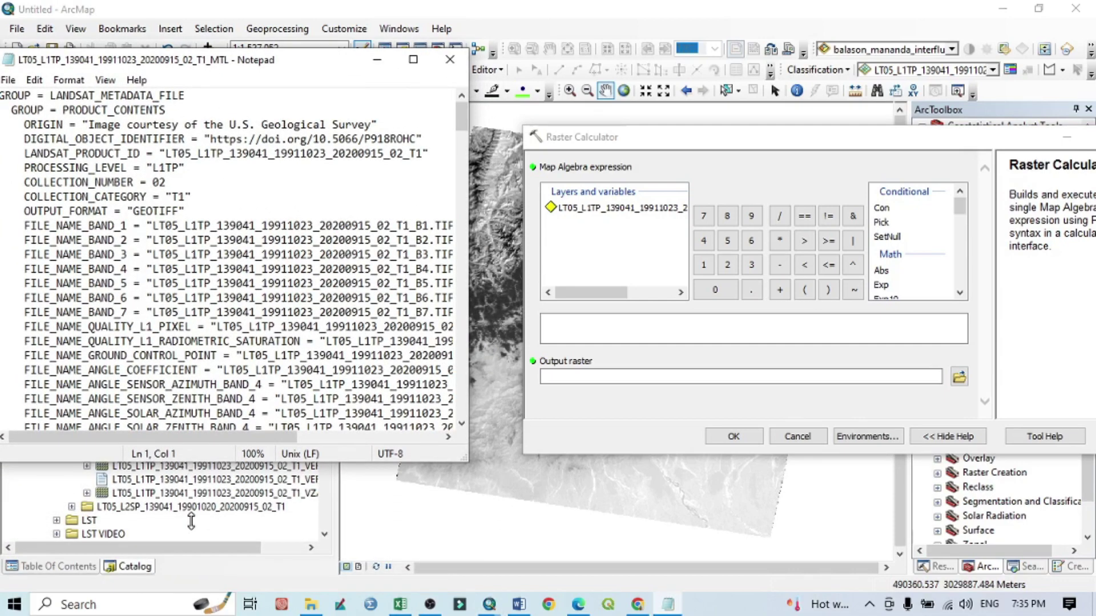
pyautogui.moveTo(191, 521); pyautogui.dragTo(193, 566)
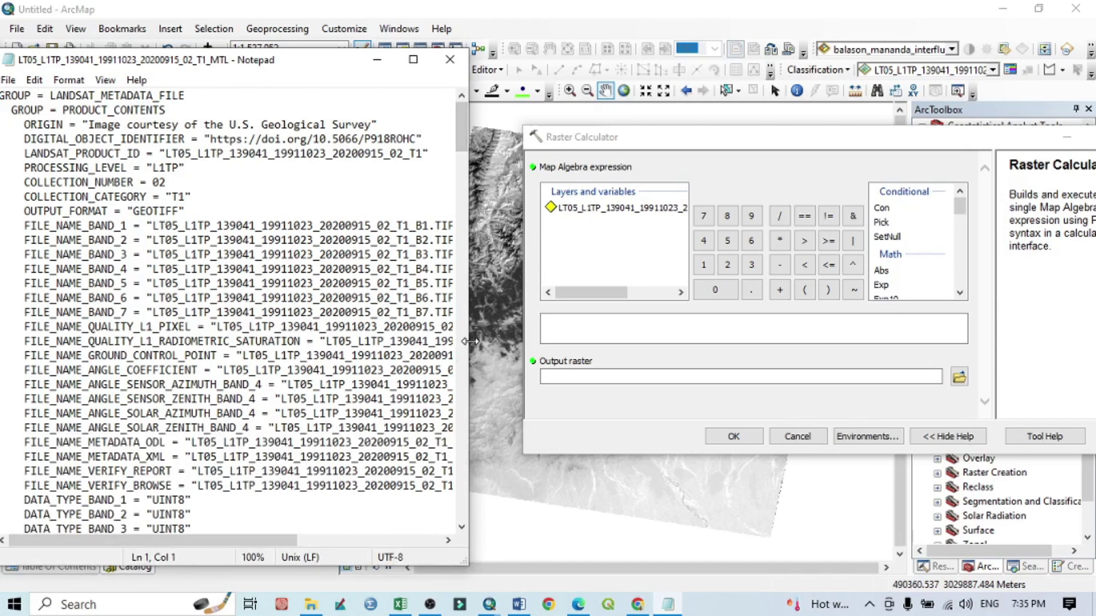
pyautogui.moveTo(469, 340); pyautogui.dragTo(425, 341)
# Check the TOA radiance formula in Word and locate the band 6 maximum and minimum radiance entries in the metadata file
pyautogui.scroll(-5, 279, 379)
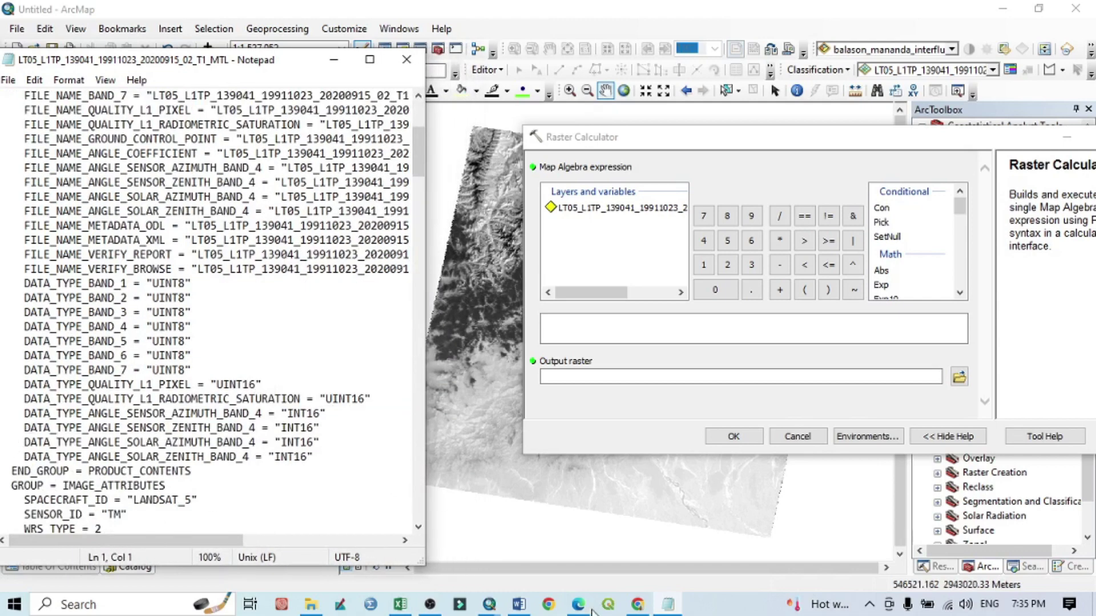
pyautogui.click(522, 534)
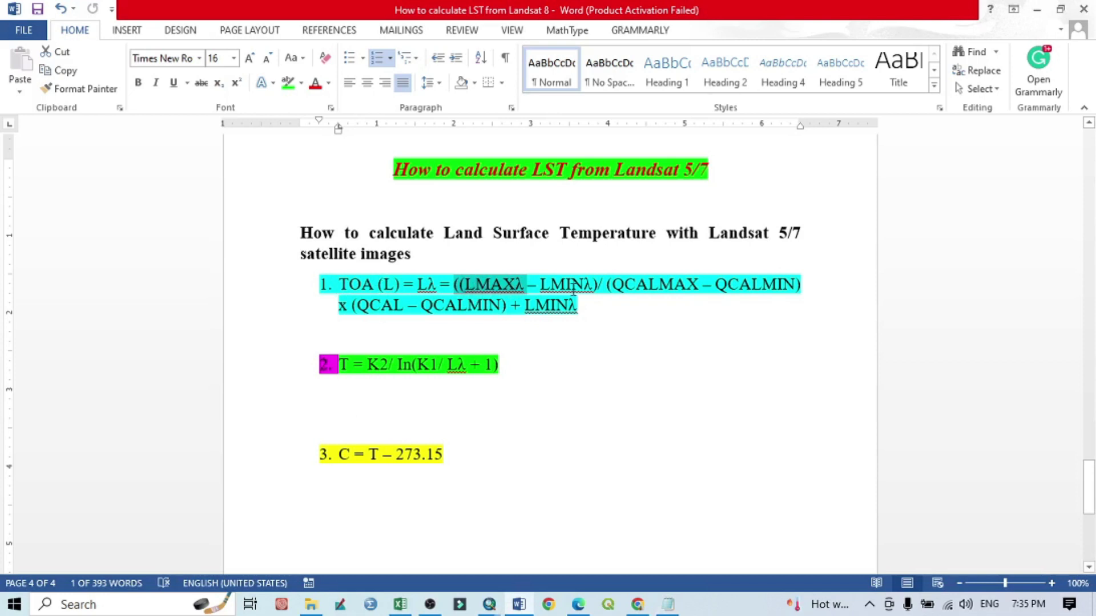
pyautogui.click(1037, 10)
pyautogui.scroll(-20, 172, 339)
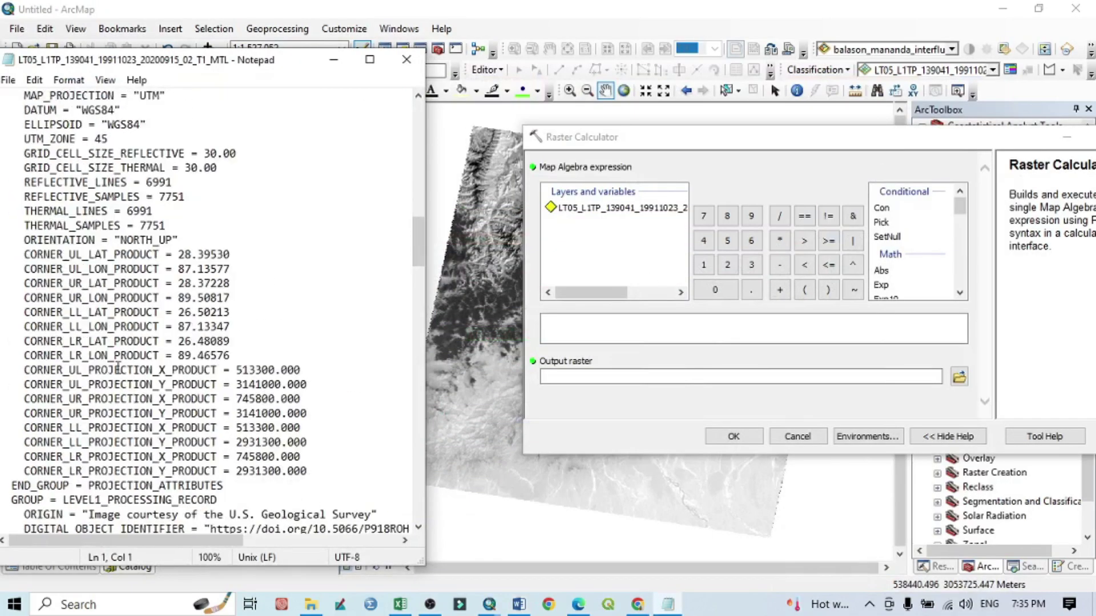
pyautogui.scroll(-18, 129, 339)
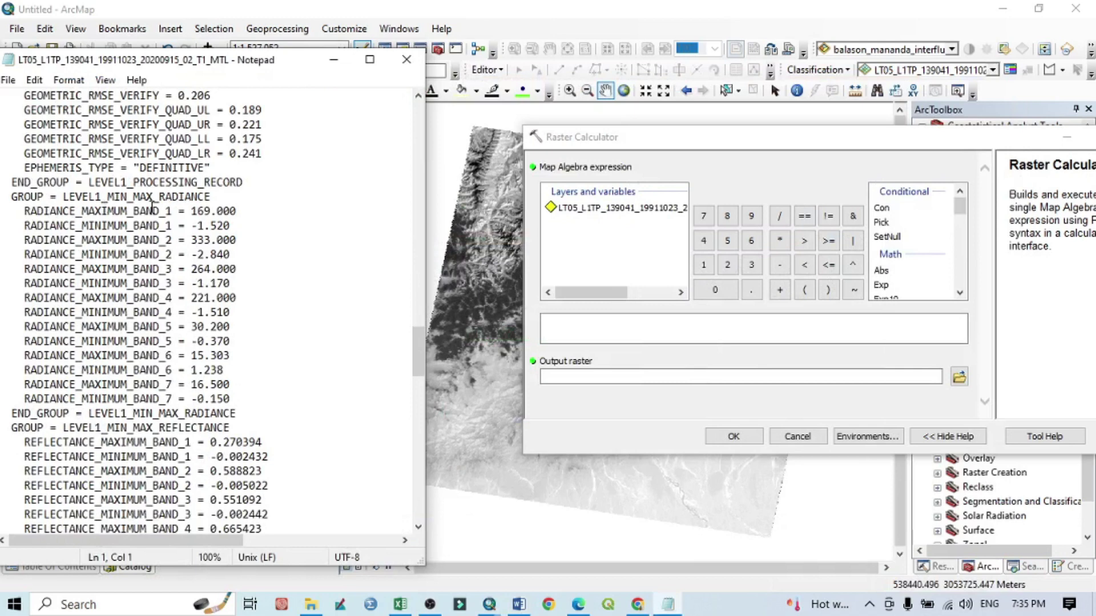
pyautogui.scroll(-5, 155, 328)
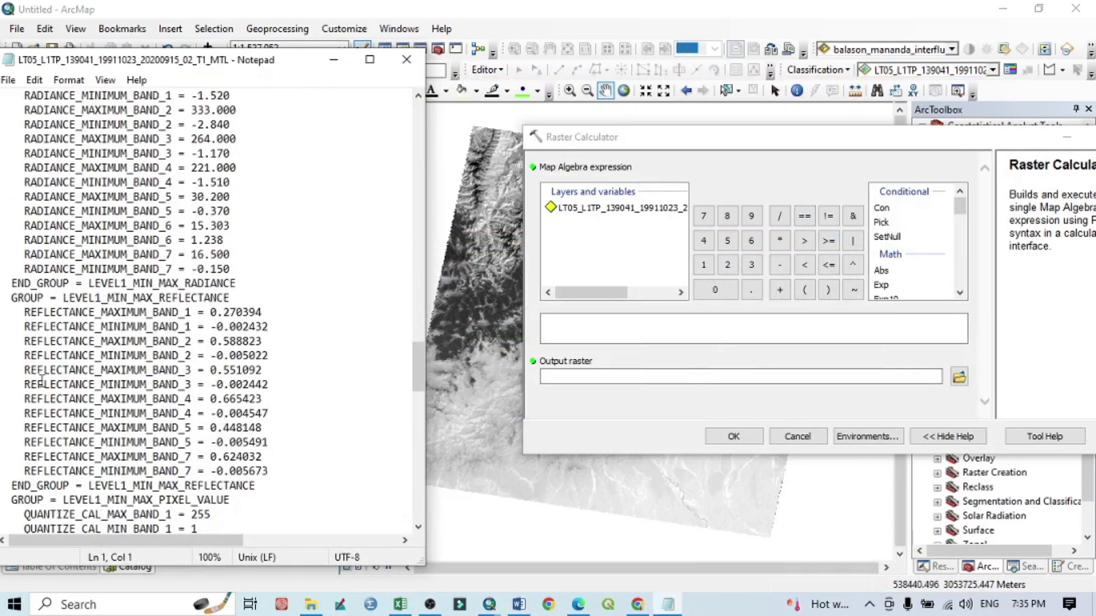
pyautogui.scroll(-2, 93, 410)
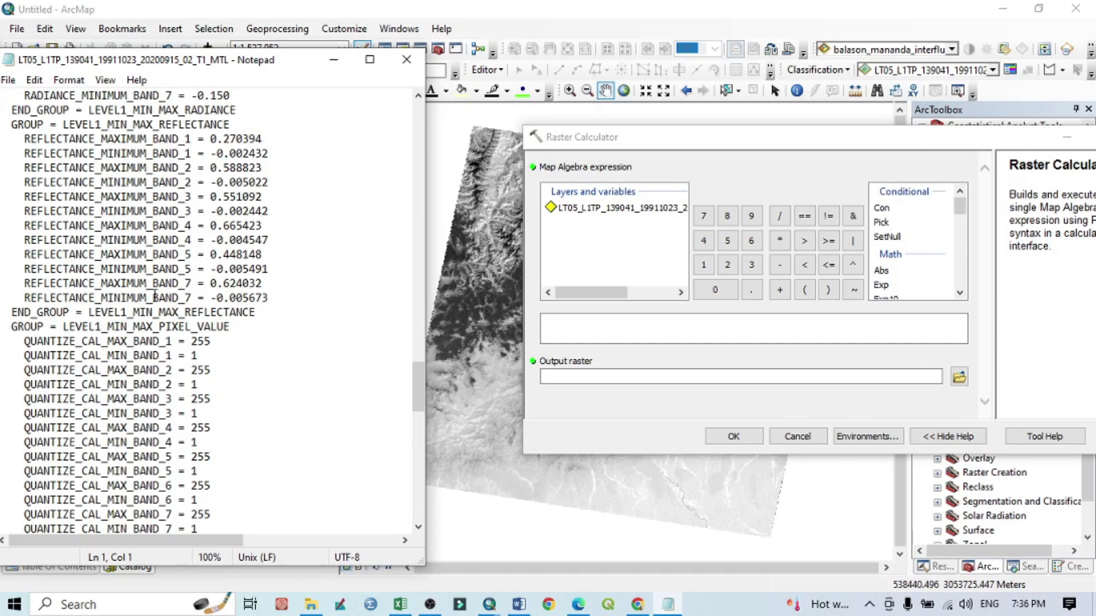
pyautogui.scroll(6, 88, 231)
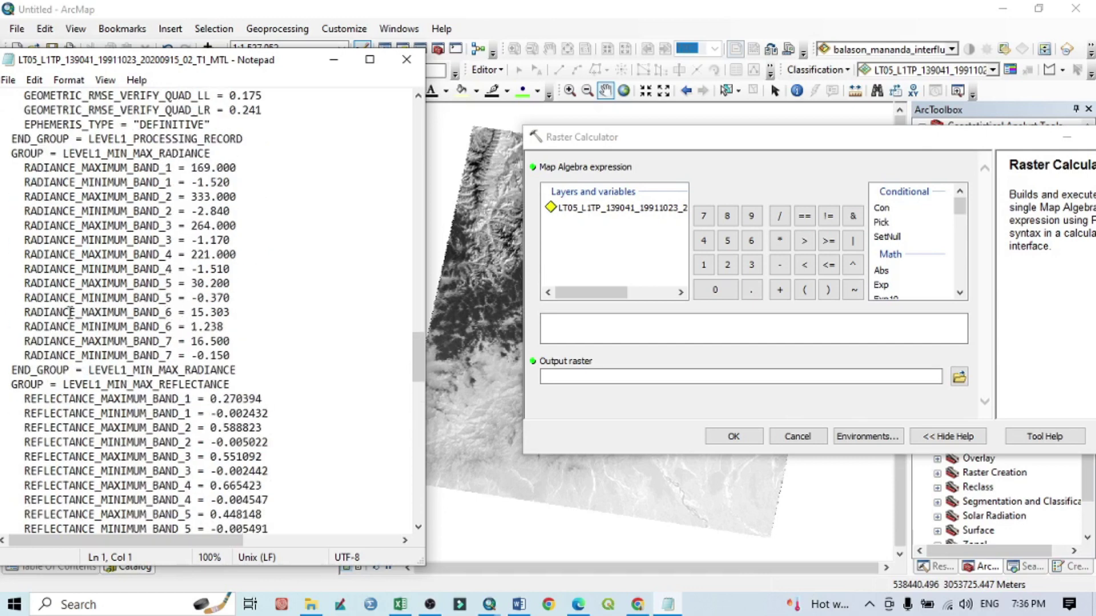
pyautogui.moveTo(36, 312); pyautogui.dragTo(219, 326)
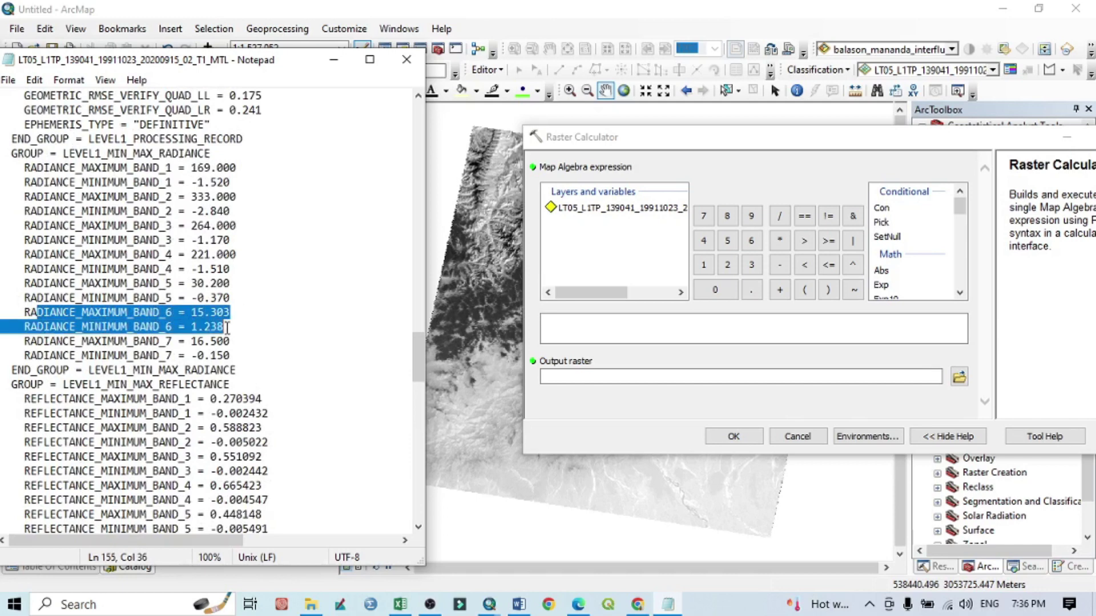
# Begin the map algebra expression with two opening parentheses and the band 6 maximum radiance 15.303 copied from the metadata
pyautogui.click(198, 313)
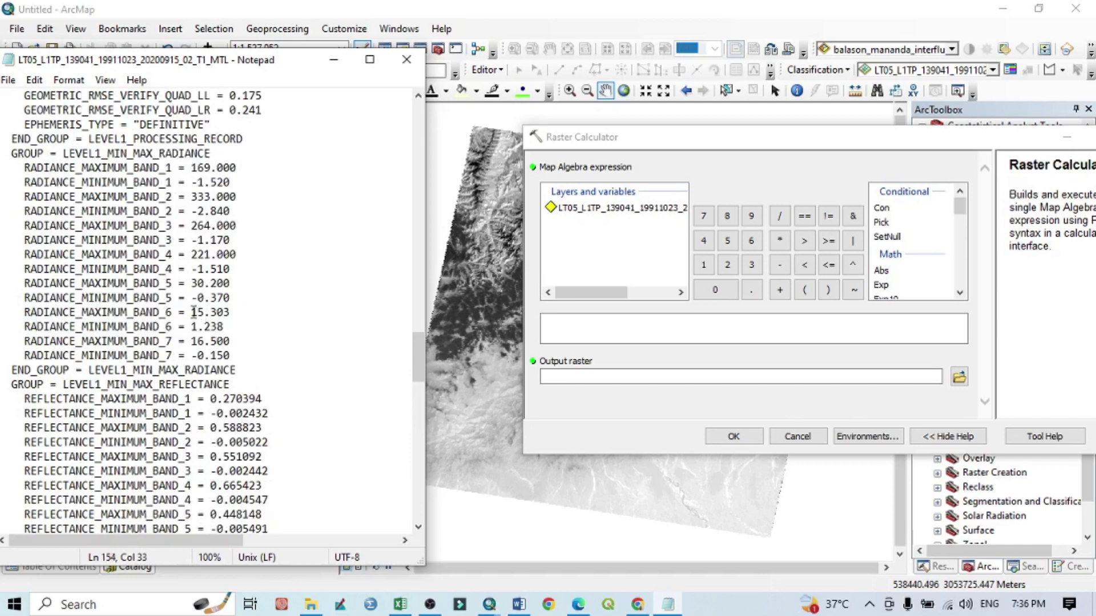
pyautogui.doubleClick(207, 313)
pyautogui.rightClick(215, 316)
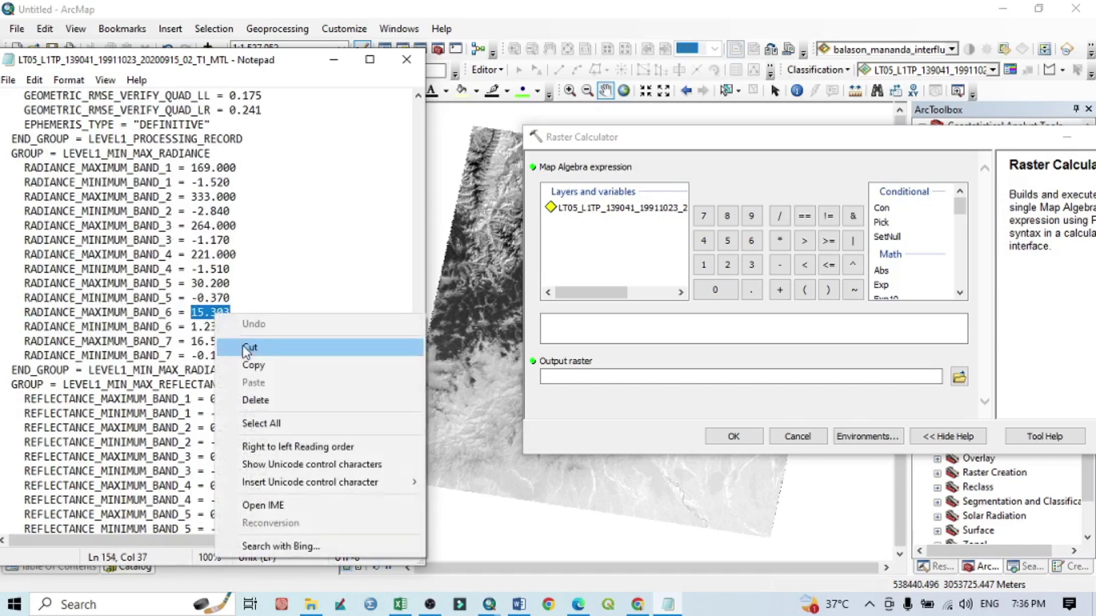
pyautogui.click(245, 364)
pyautogui.click(560, 331)
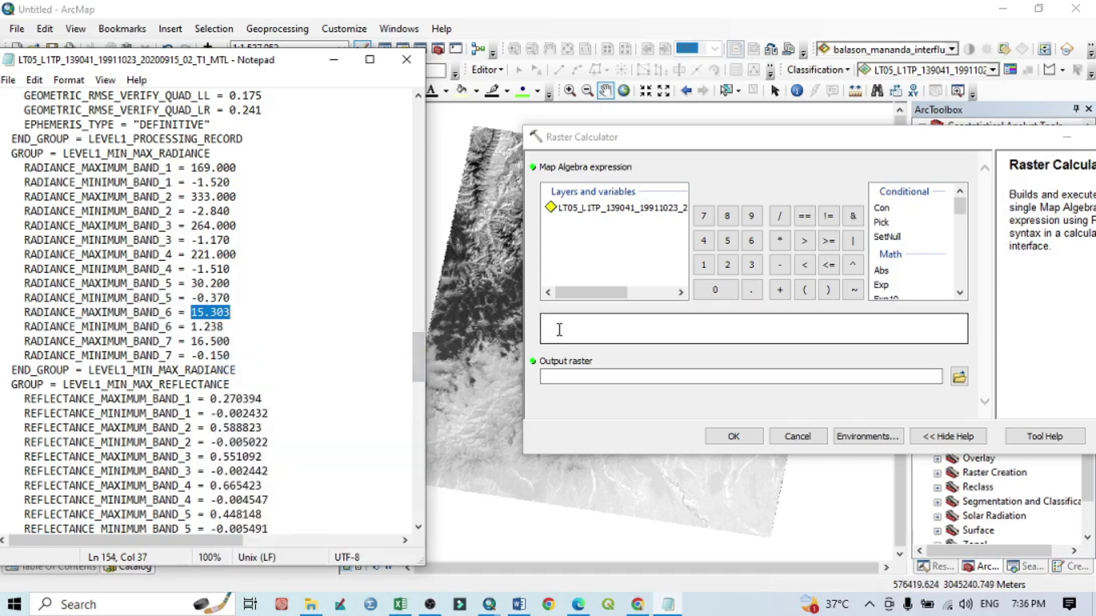
pyautogui.click(559, 330)
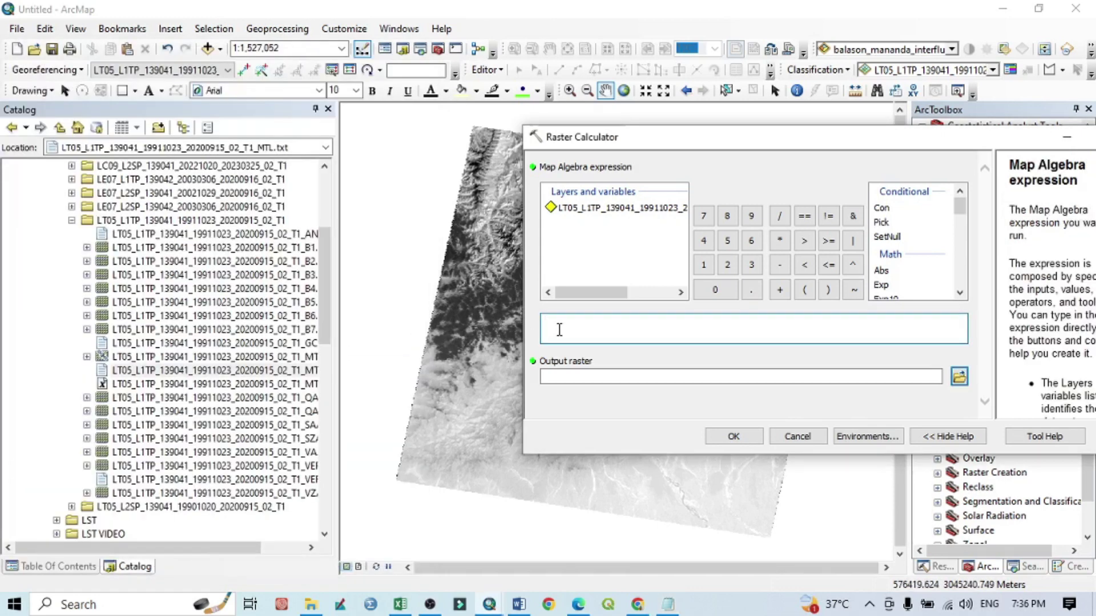
pyautogui.write('((')
pyautogui.rightClick(557, 321)
pyautogui.click(607, 392)
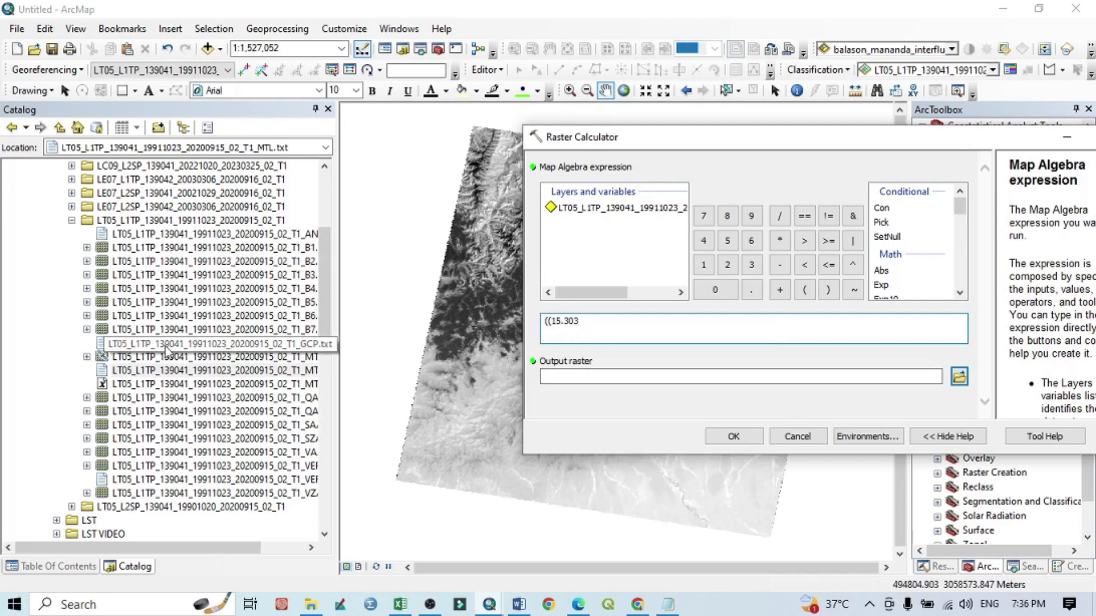
# Subtract the band 6 minimum radiance 1.238, copied from the metadata, in the expression and close the inner parenthesis
pyautogui.click(668, 605)
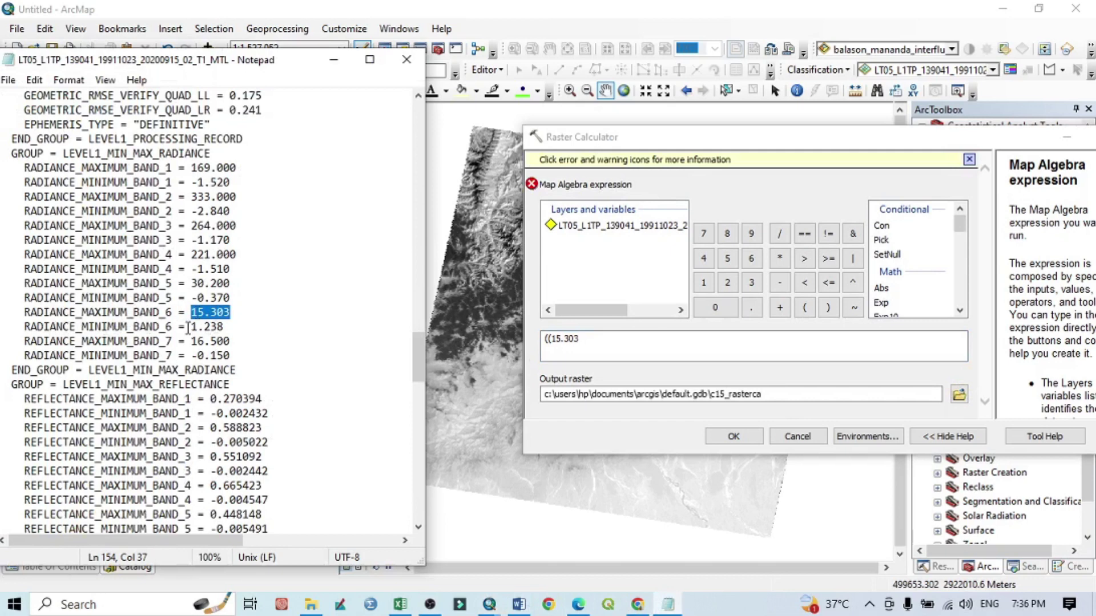
pyautogui.moveTo(190, 328); pyautogui.dragTo(226, 327)
pyautogui.rightClick(207, 328)
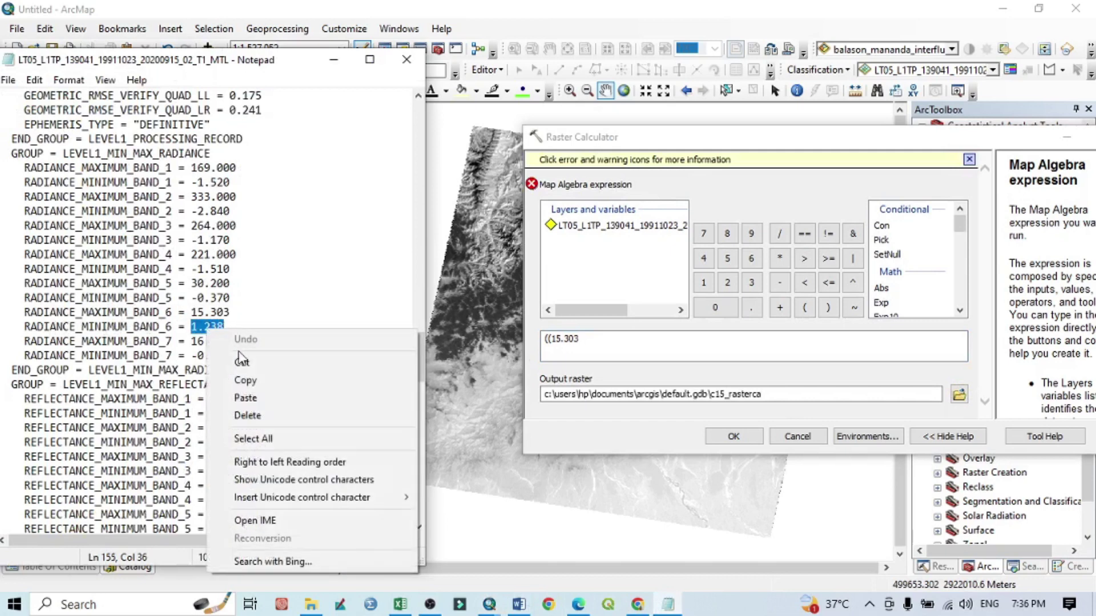
pyautogui.click(245, 380)
pyautogui.click(587, 349)
pyautogui.click(585, 341)
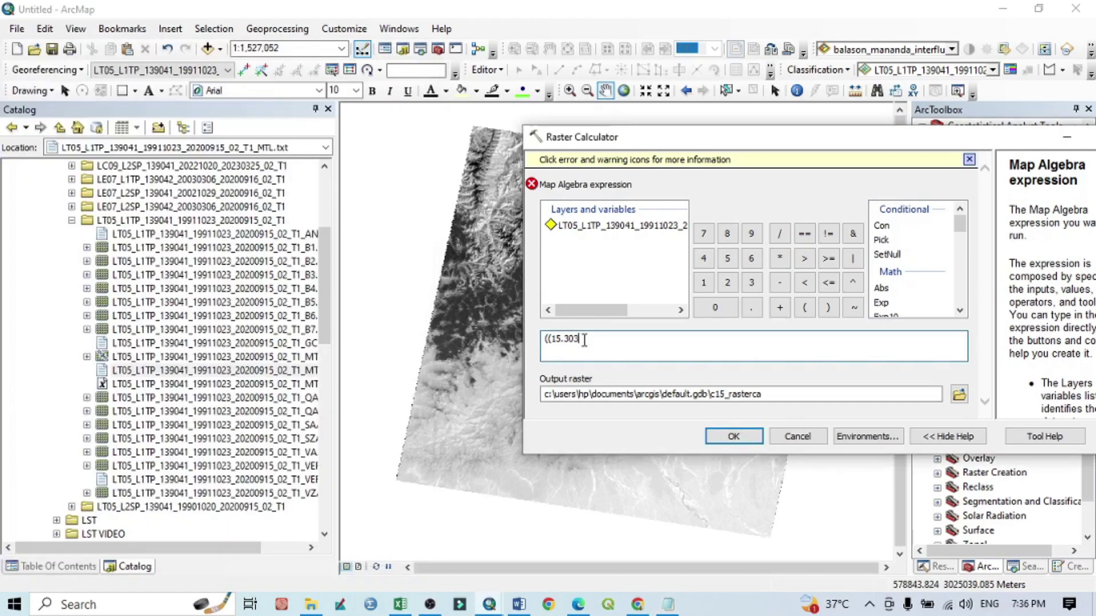
pyautogui.click(781, 285)
pyautogui.rightClick(590, 341)
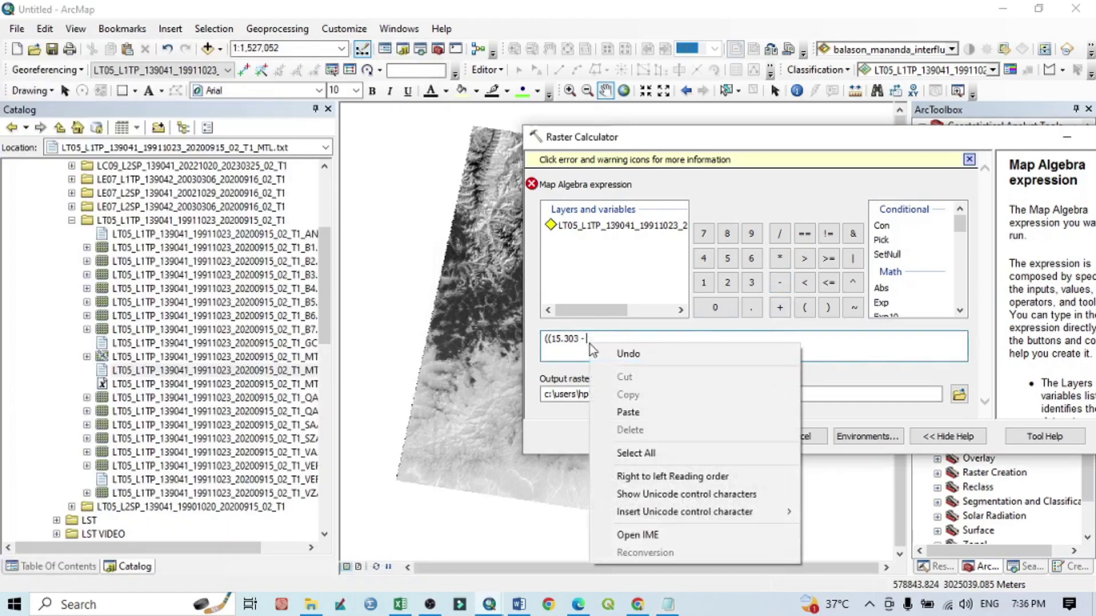
pyautogui.click(627, 413)
pyautogui.click(827, 308)
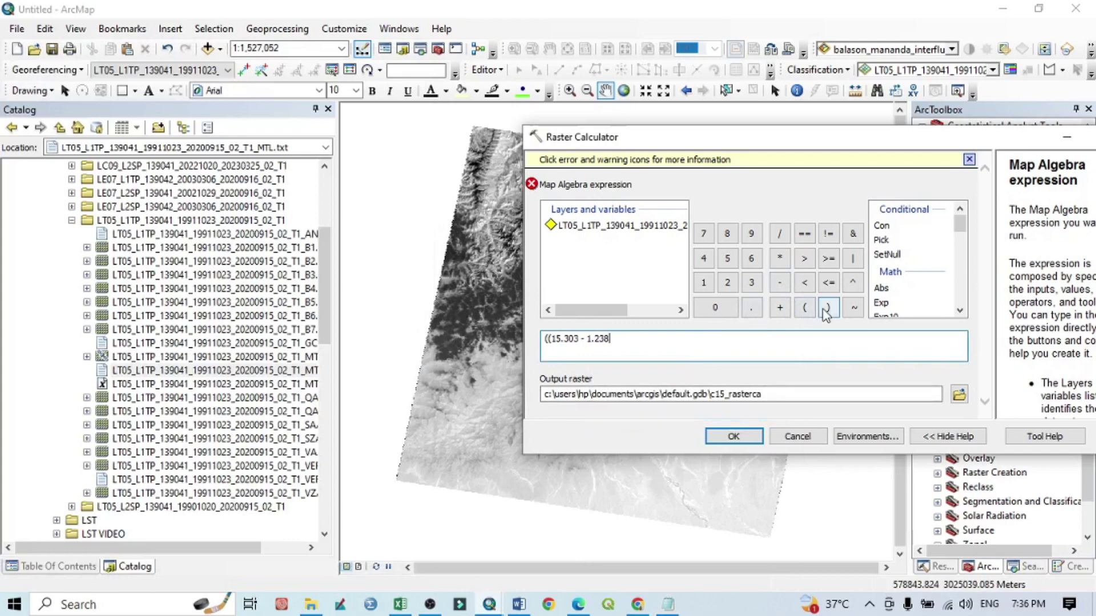
# Bring up the Word formula document, zoom it to 80% and narrow its window to sit beside the Raster Calculator
pyautogui.click(667, 605)
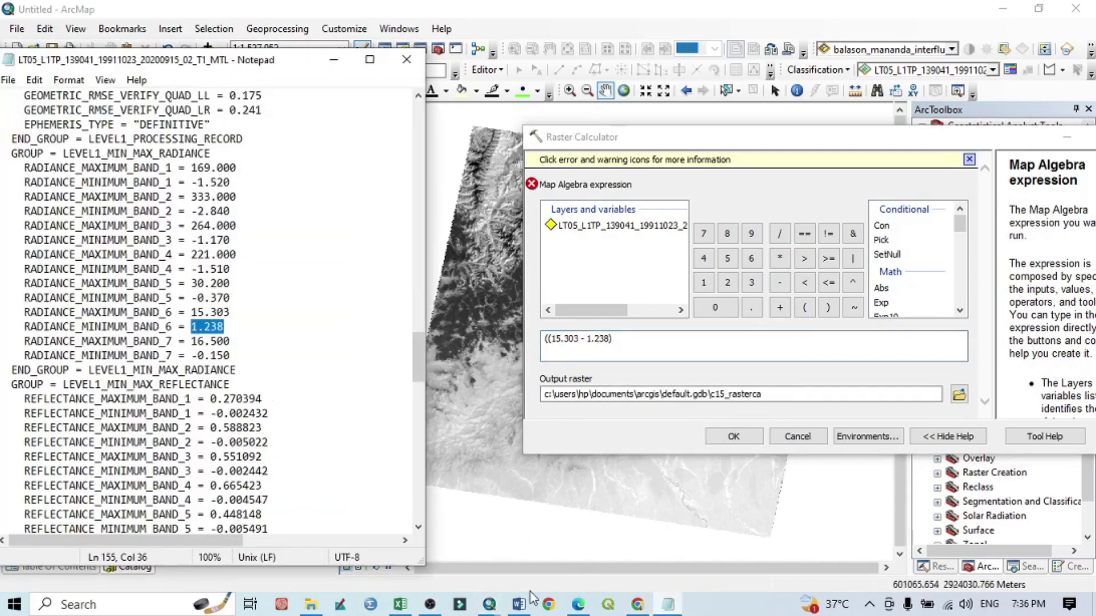
pyautogui.click(519, 604)
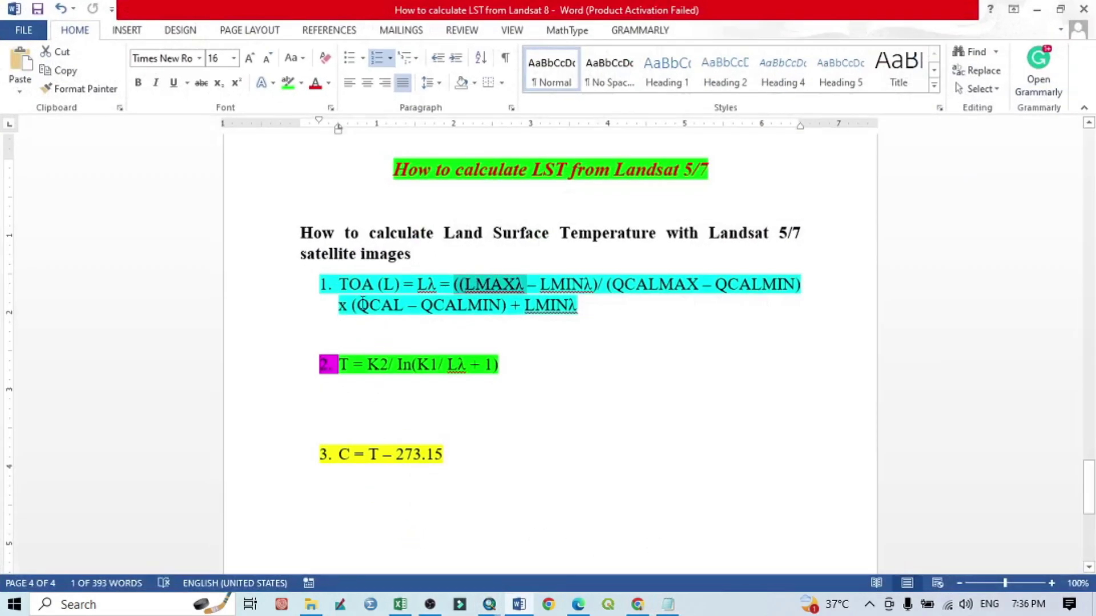
pyautogui.click(1060, 9)
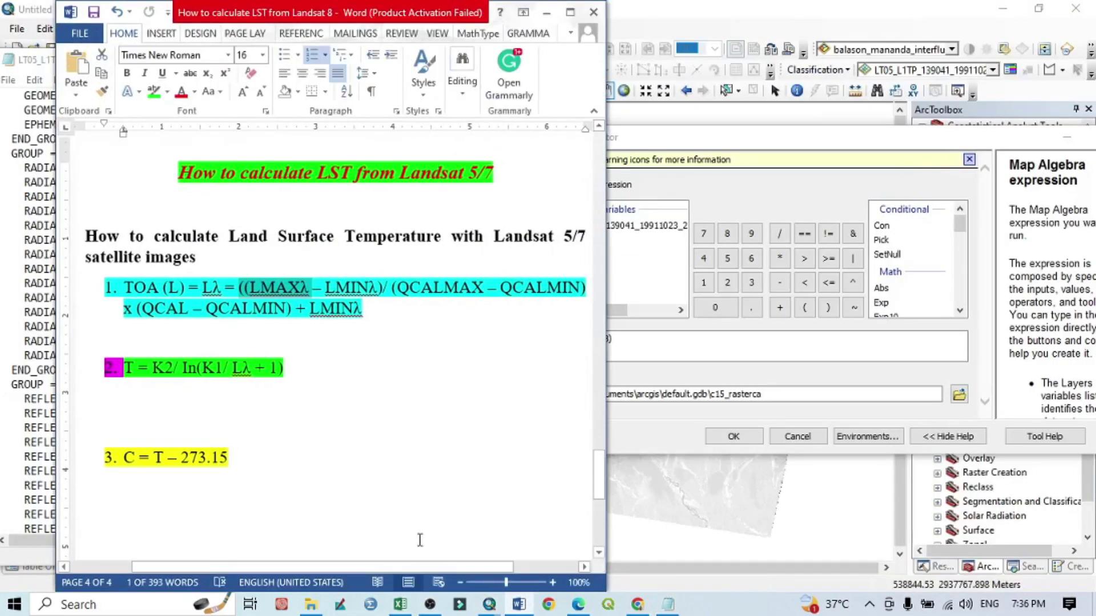
pyautogui.click(460, 583)
pyautogui.click(460, 583)
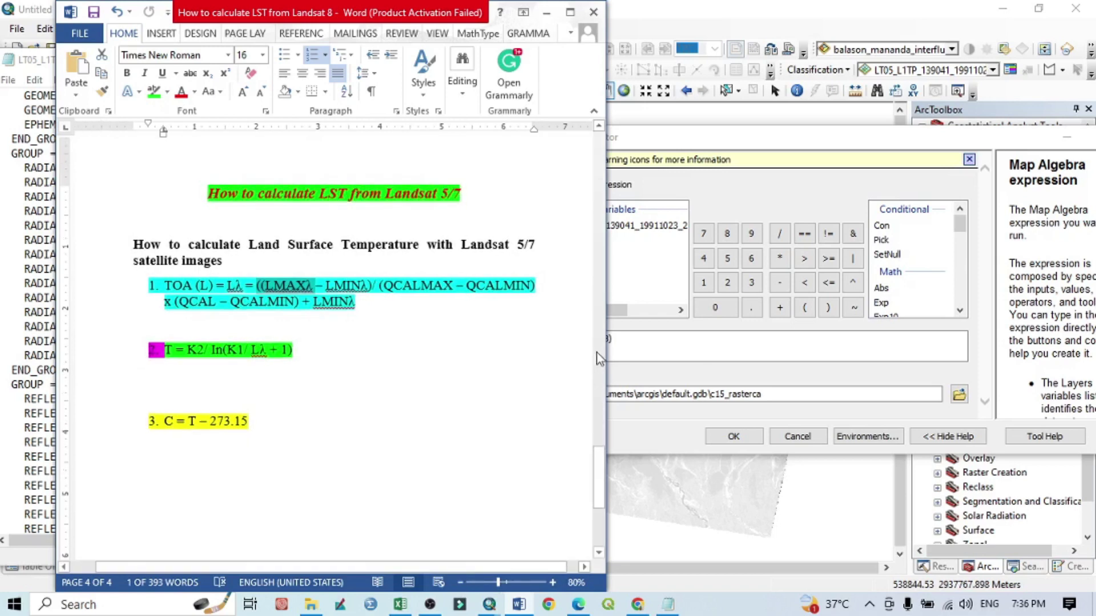
pyautogui.moveTo(600, 355); pyautogui.dragTo(506, 357)
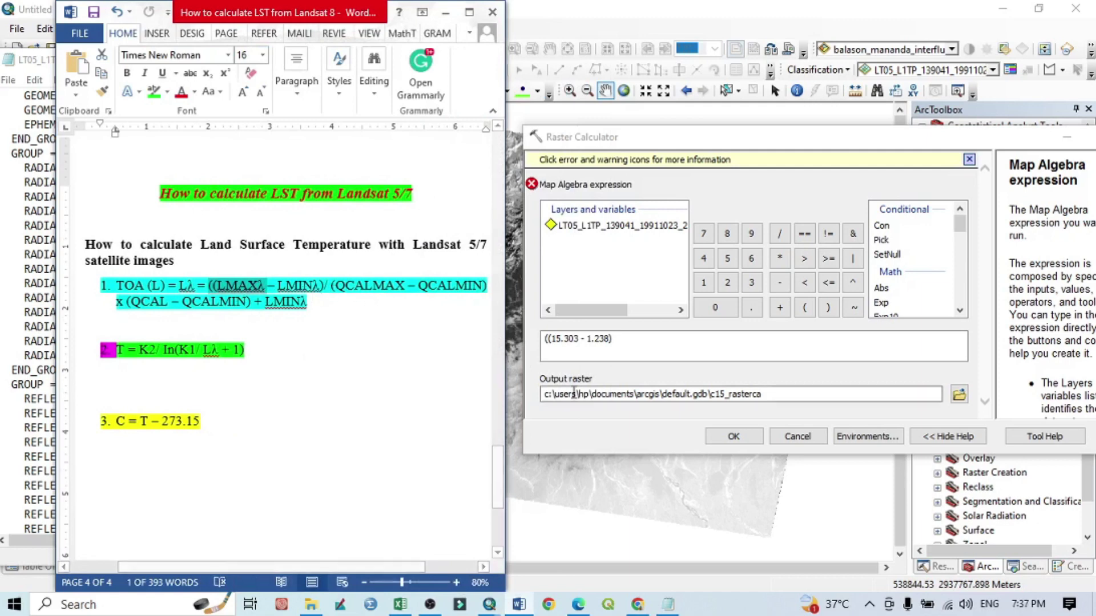
# Append a division sign and an opening parenthesis to the expression, and bring the formula document back for reference
pyautogui.click(667, 340)
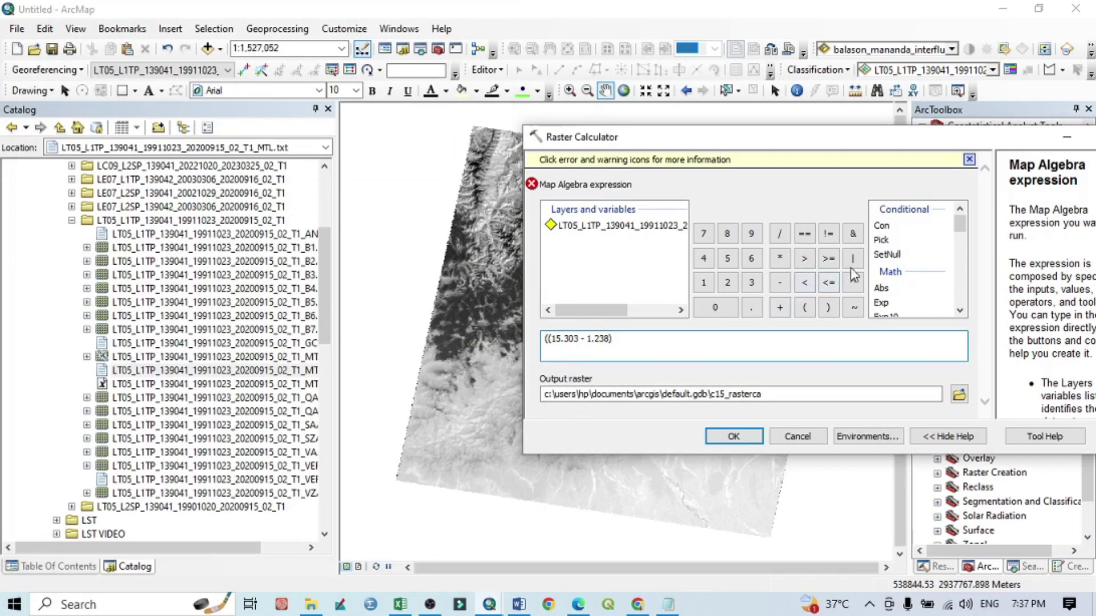
pyautogui.click(777, 239)
pyautogui.click(514, 596)
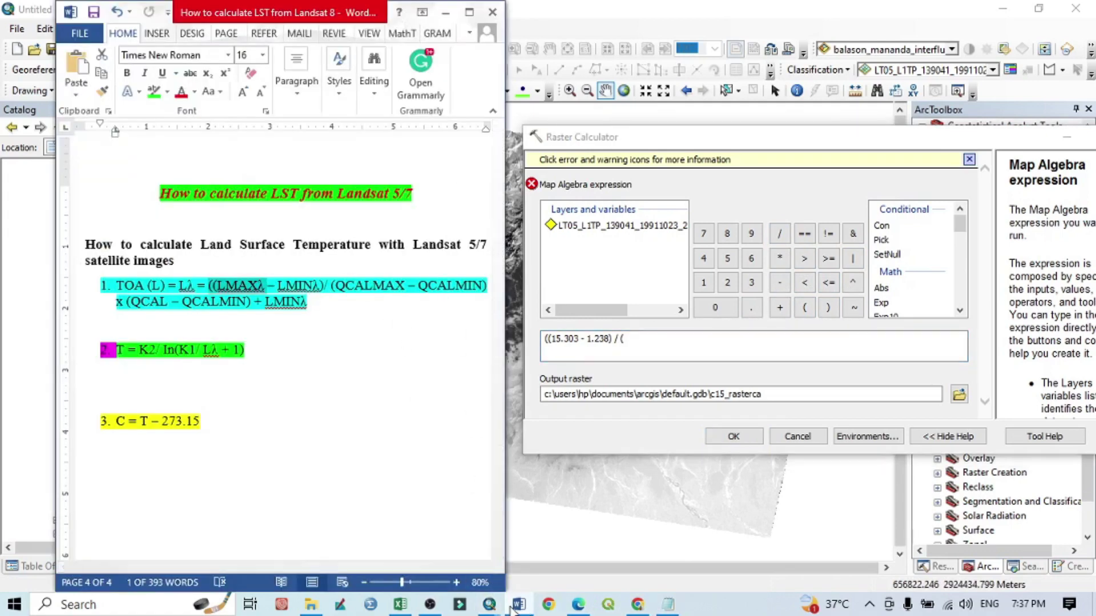
# Add the band 6 maximum quantized calibration value 255, copied from the metadata, after the divisor's opening parenthesis in the expression
pyautogui.click(668, 604)
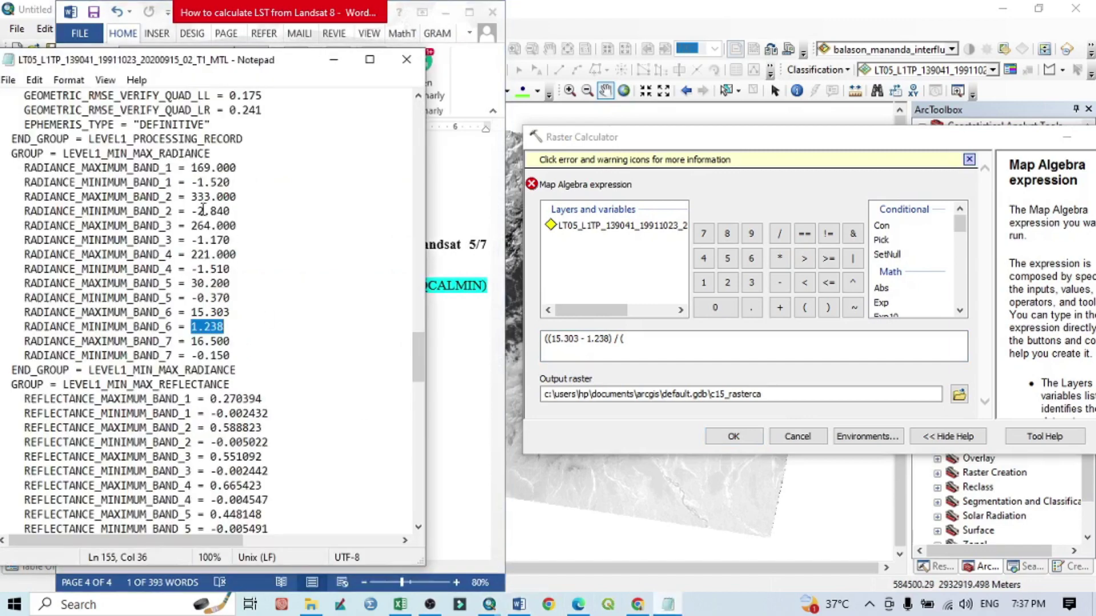
pyautogui.scroll(-9, 104, 345)
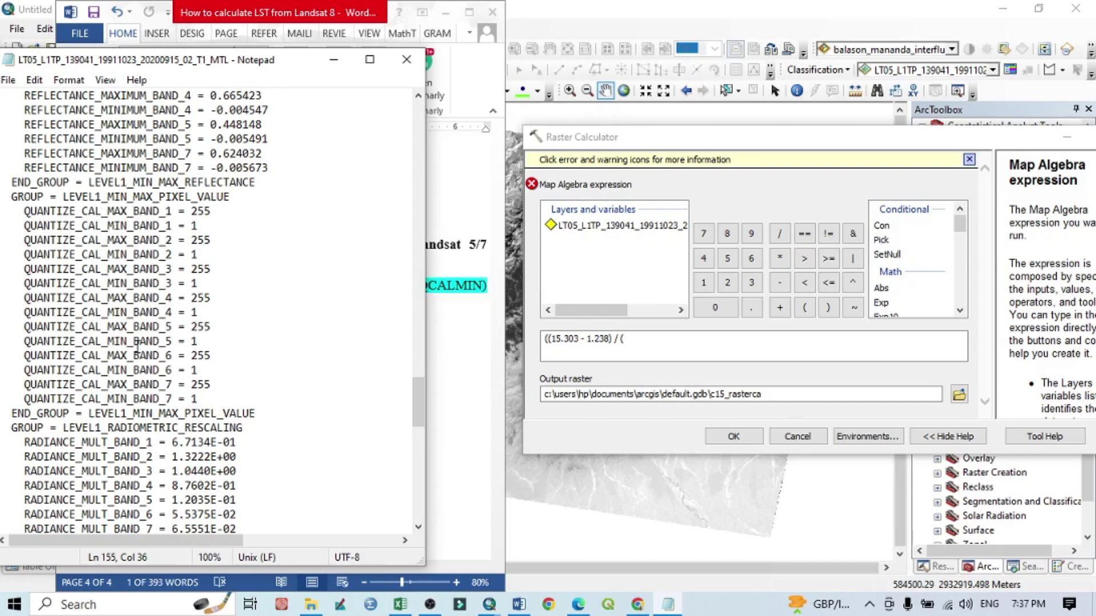
pyautogui.scroll(-1, 136, 346)
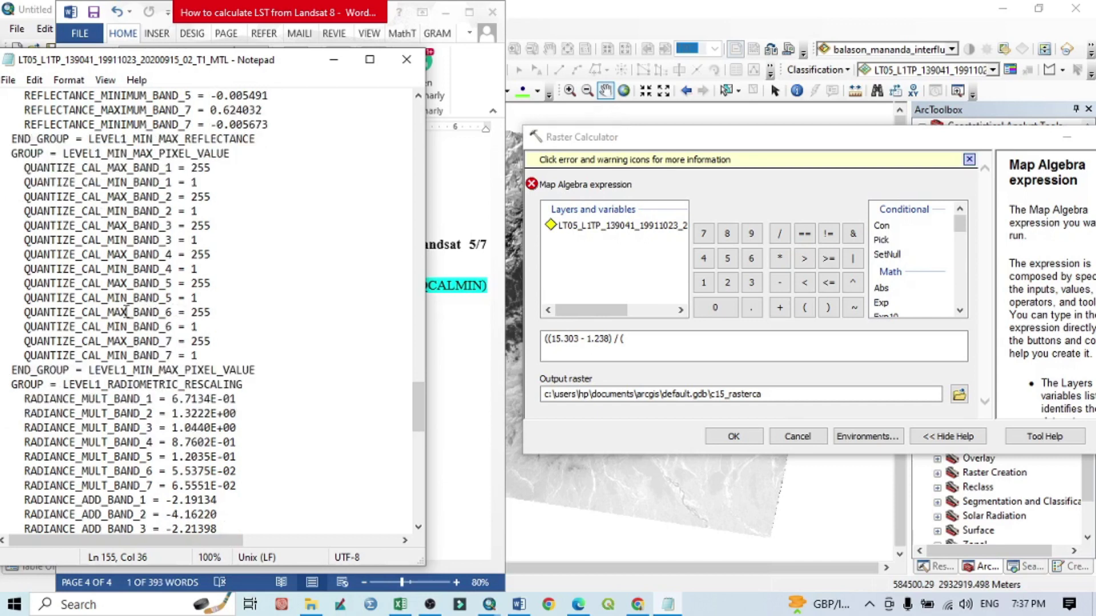
pyautogui.moveTo(126, 312); pyautogui.dragTo(214, 315)
pyautogui.rightClick(209, 315)
pyautogui.click(242, 365)
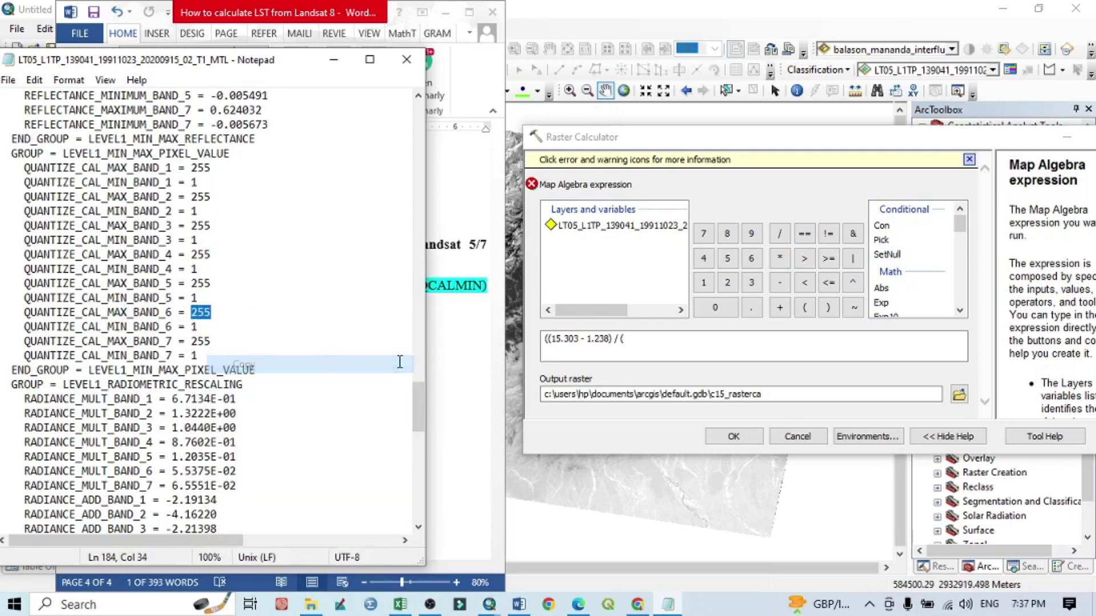
pyautogui.click(647, 339)
pyautogui.rightClick(662, 337)
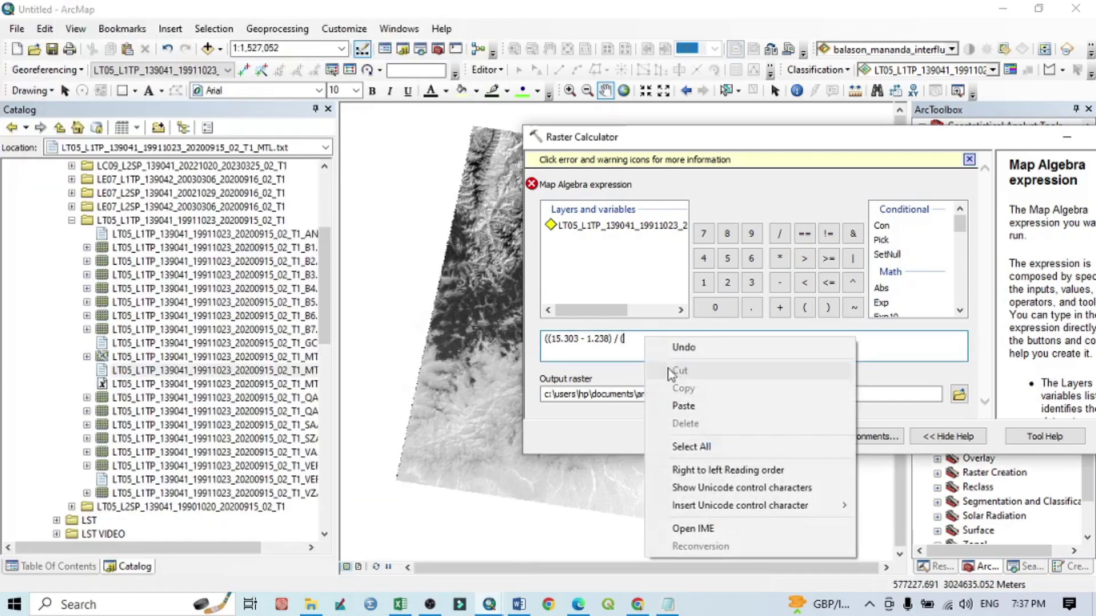
pyautogui.click(685, 409)
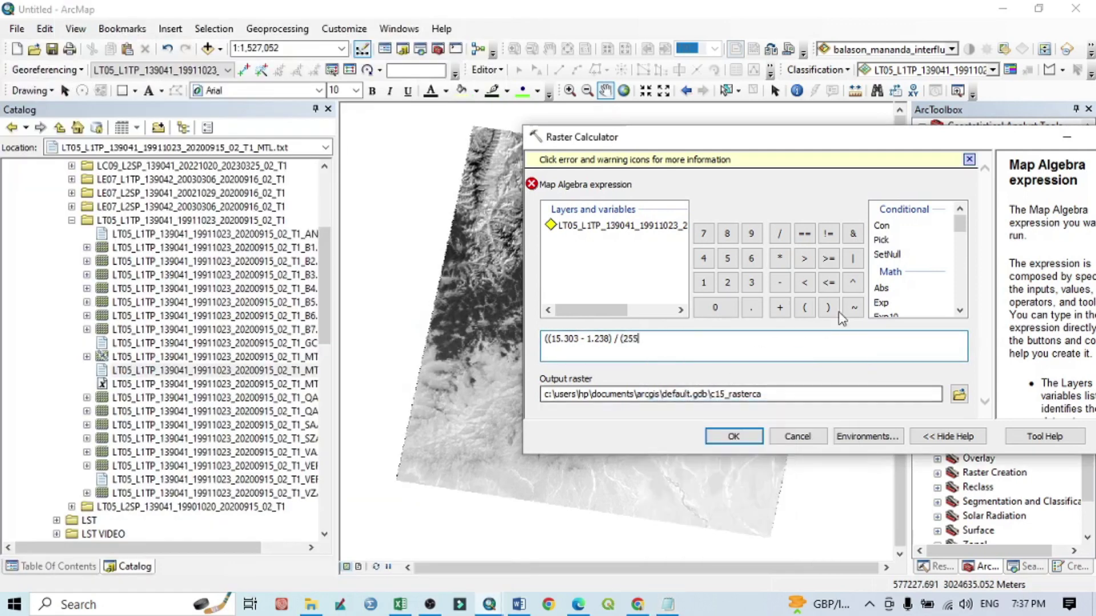
# Subtract the band 6 minimum quantized calibration value 1 from the metadata in the divisor and close both open parentheses
pyautogui.click(779, 282)
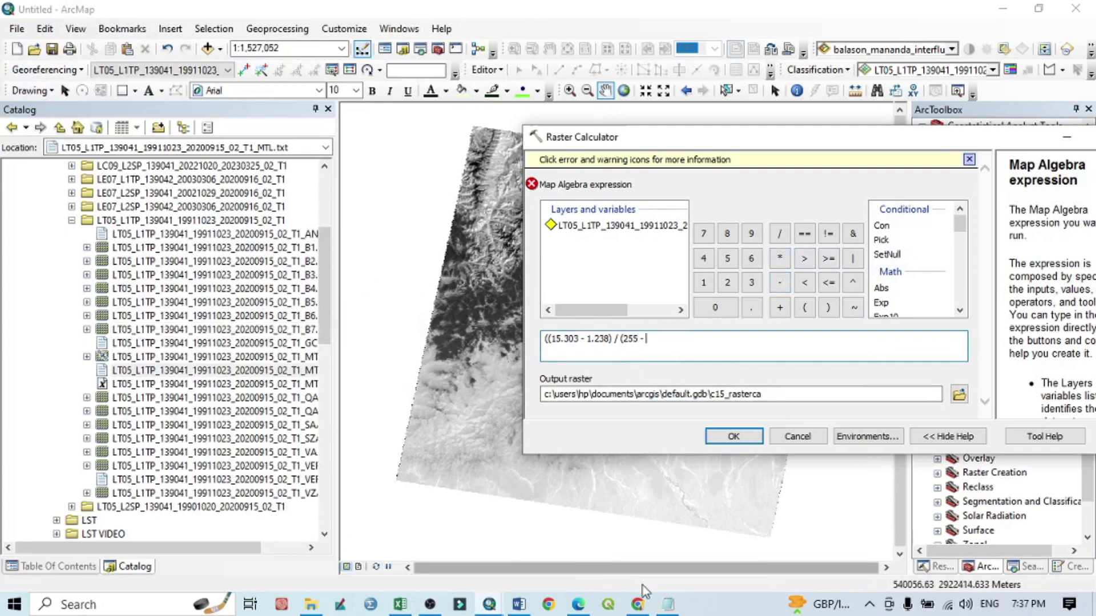
pyautogui.click(668, 604)
pyautogui.click(197, 327)
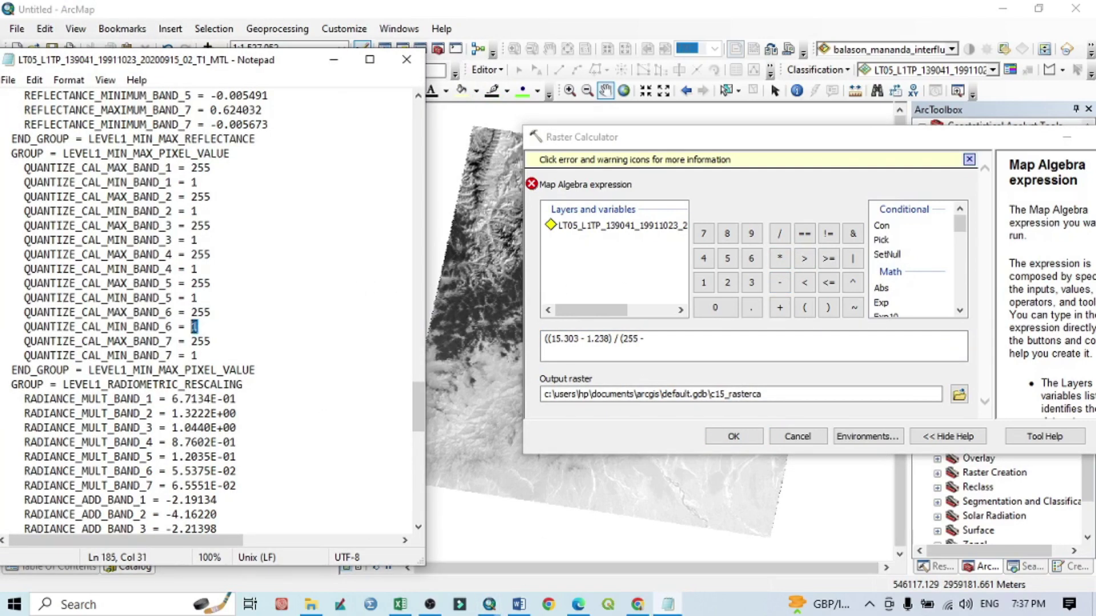
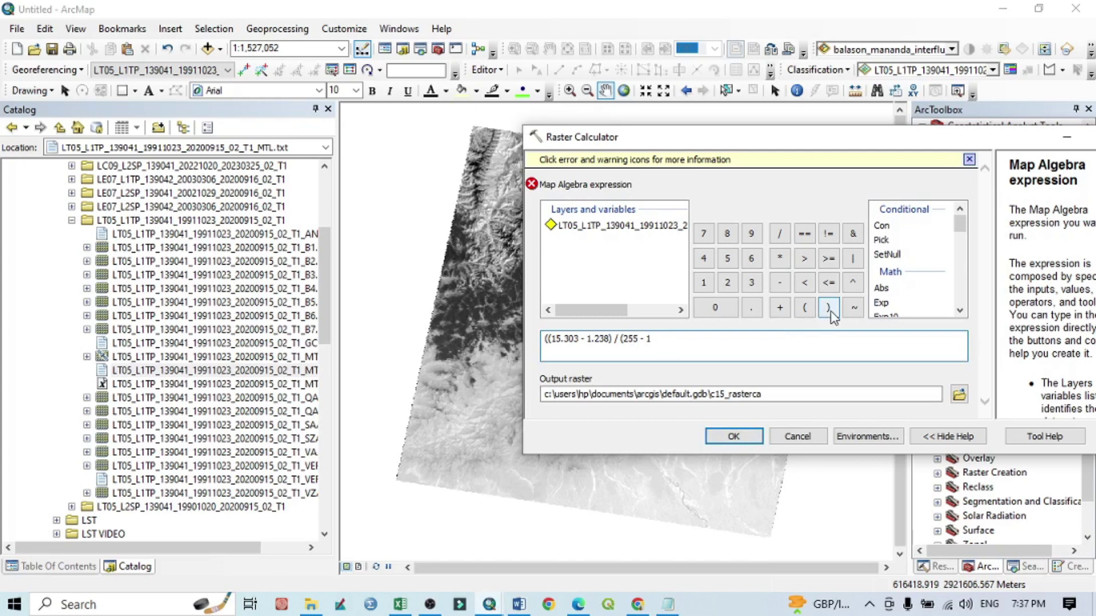
pyautogui.click(829, 308)
pyautogui.click(829, 308)
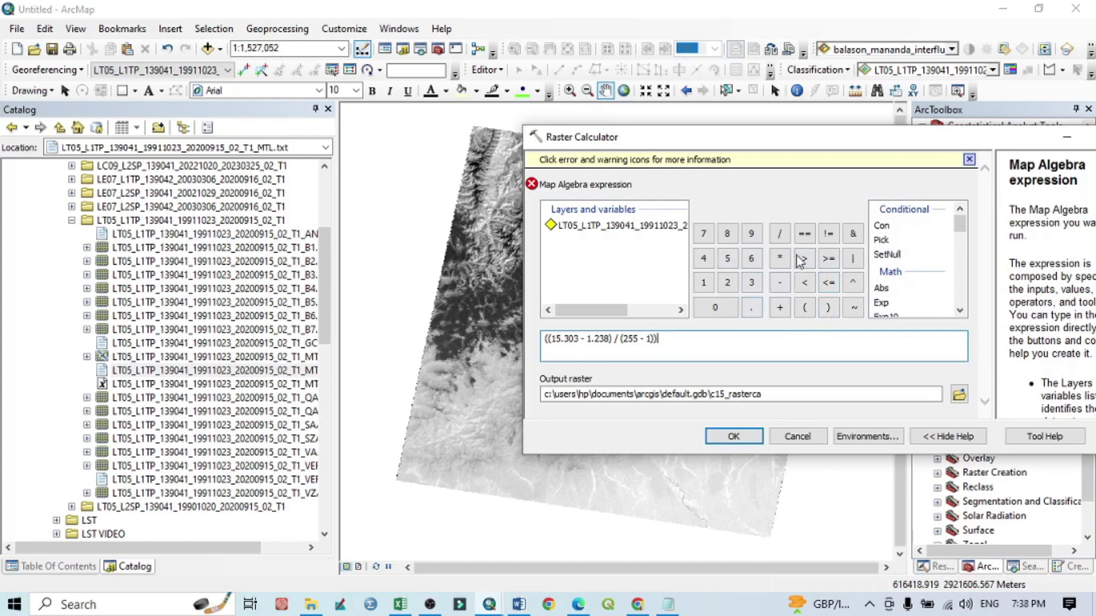
# Append a multiplication sign, an opening parenthesis and the band 6 raster layer to the expression
pyautogui.click(780, 259)
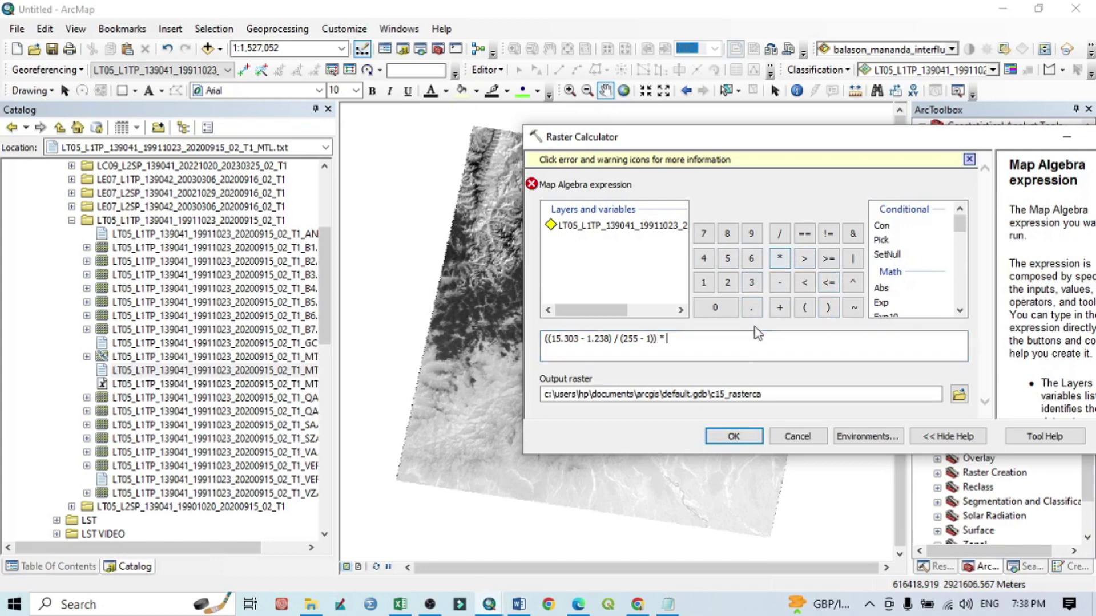
pyautogui.click(805, 309)
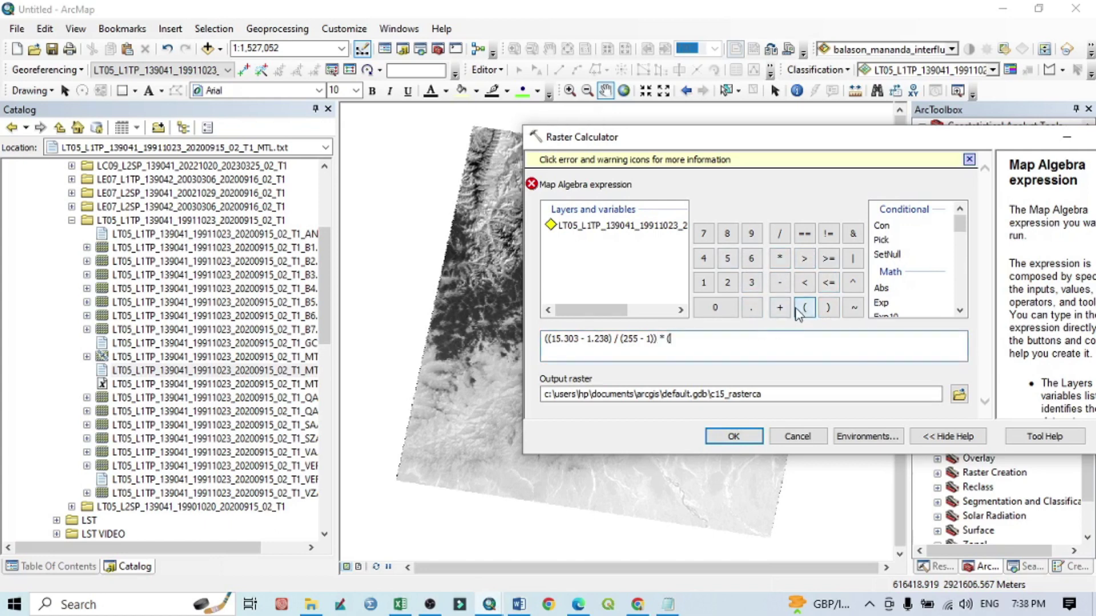
pyautogui.doubleClick(590, 226)
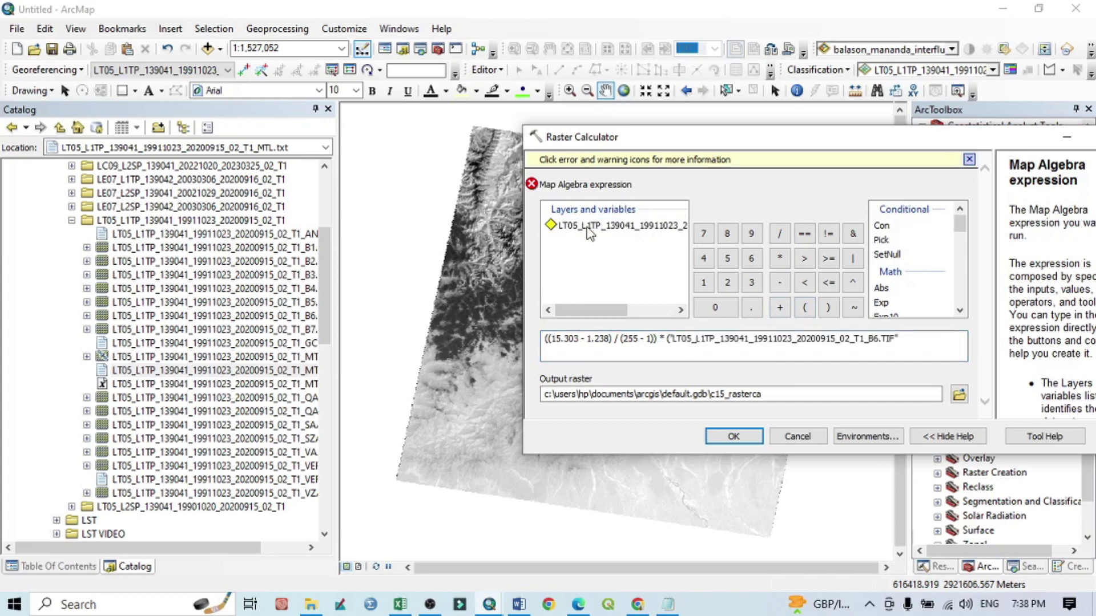
# Subtract the band 6 minimum quantized calibration value 1, copied from the metadata, from the band 6 layer and close the parenthesis
pyautogui.click(780, 283)
pyautogui.click(519, 604)
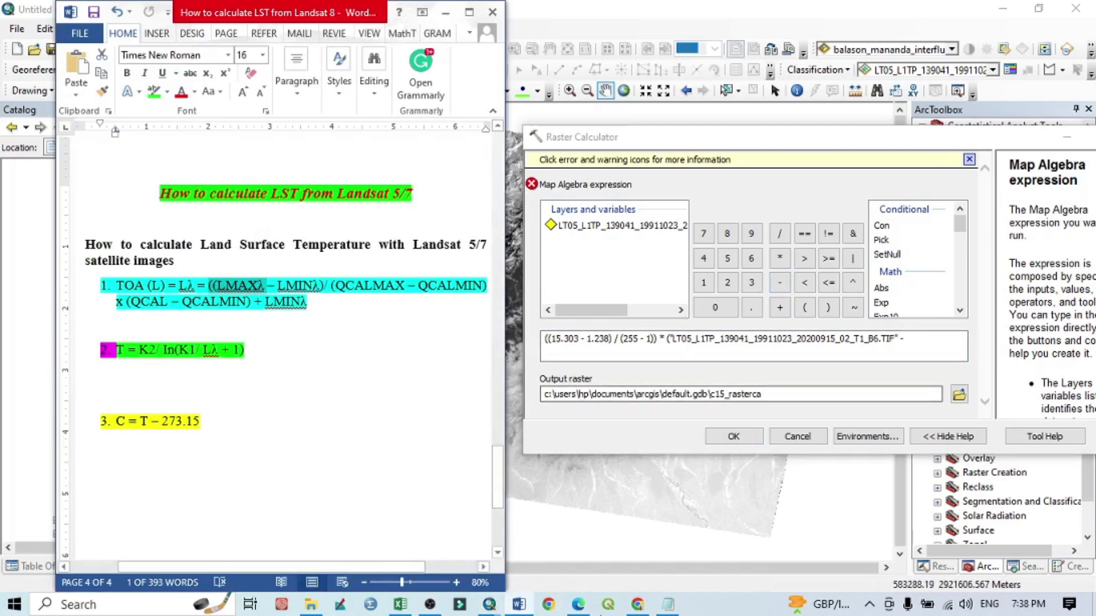
pyautogui.click(668, 603)
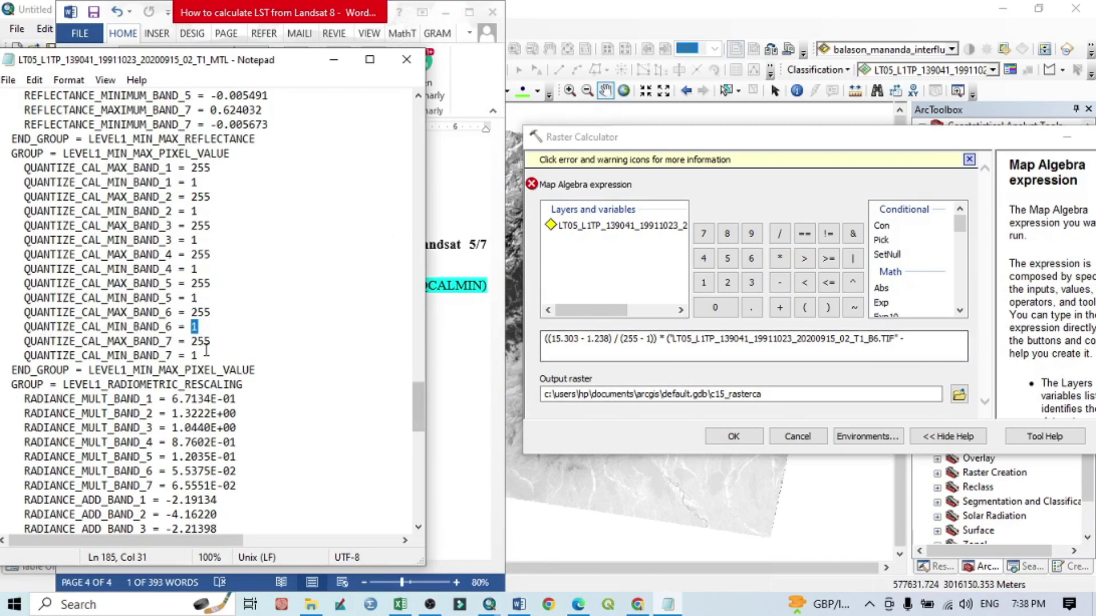
pyautogui.rightClick(194, 327)
pyautogui.click(228, 375)
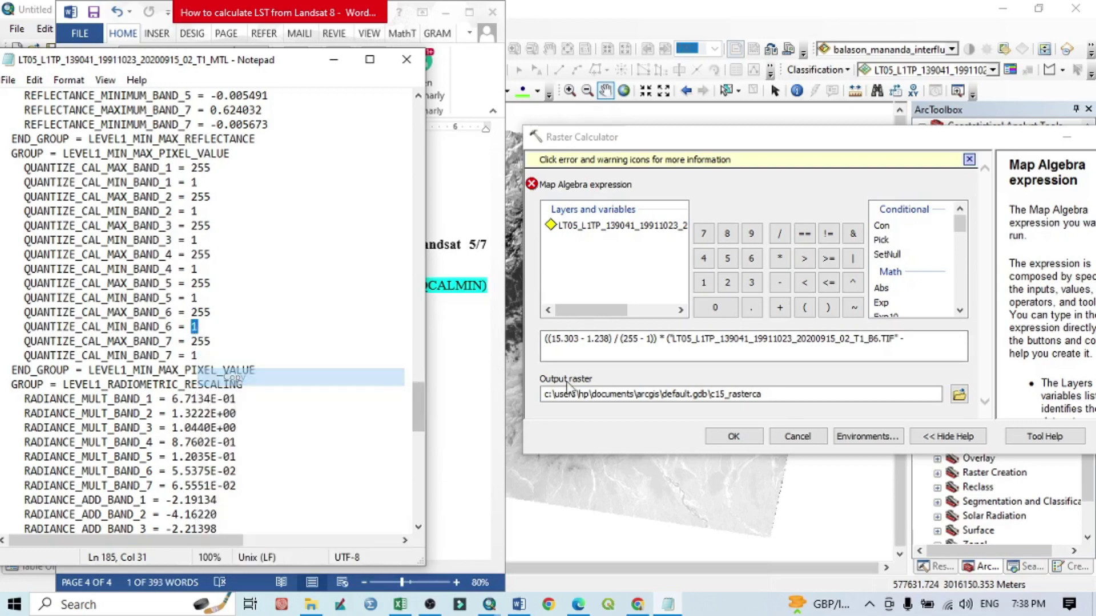
pyautogui.click(917, 337)
pyautogui.rightClick(917, 337)
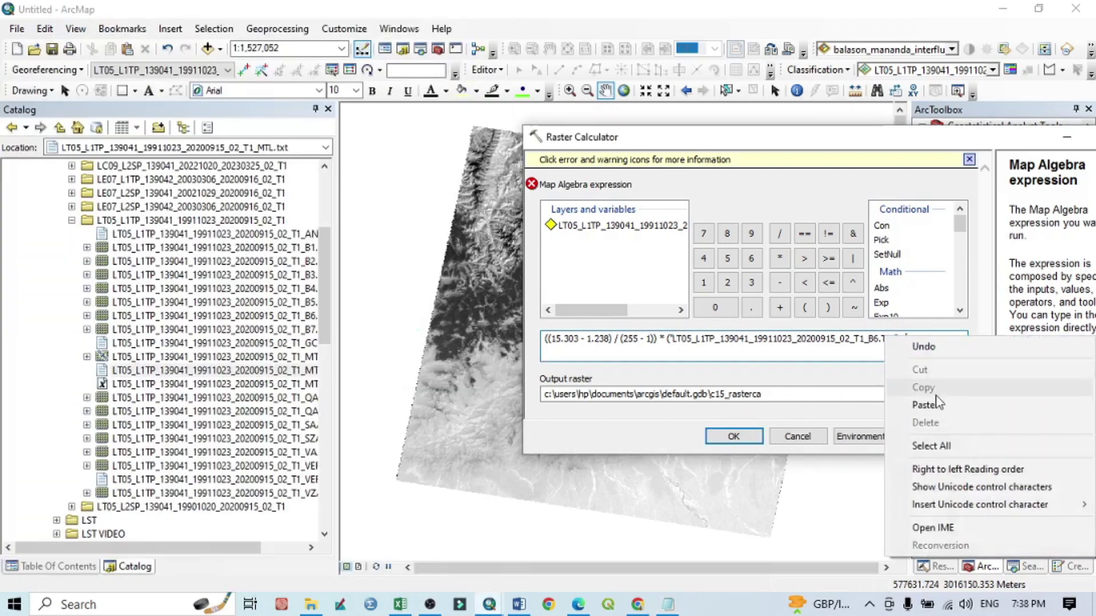
pyautogui.click(919, 400)
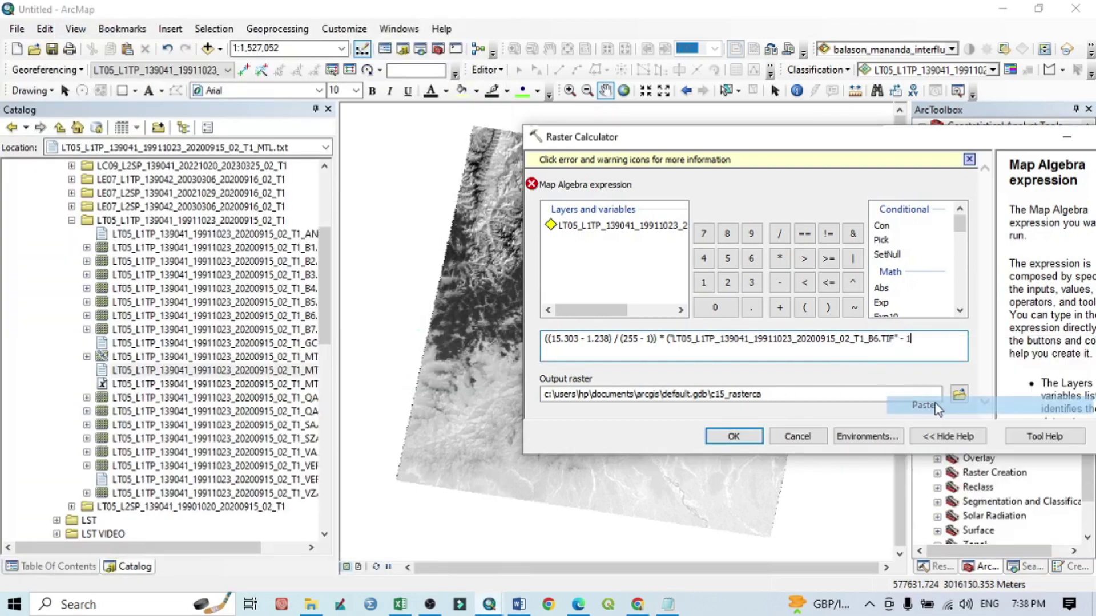
pyautogui.click(826, 315)
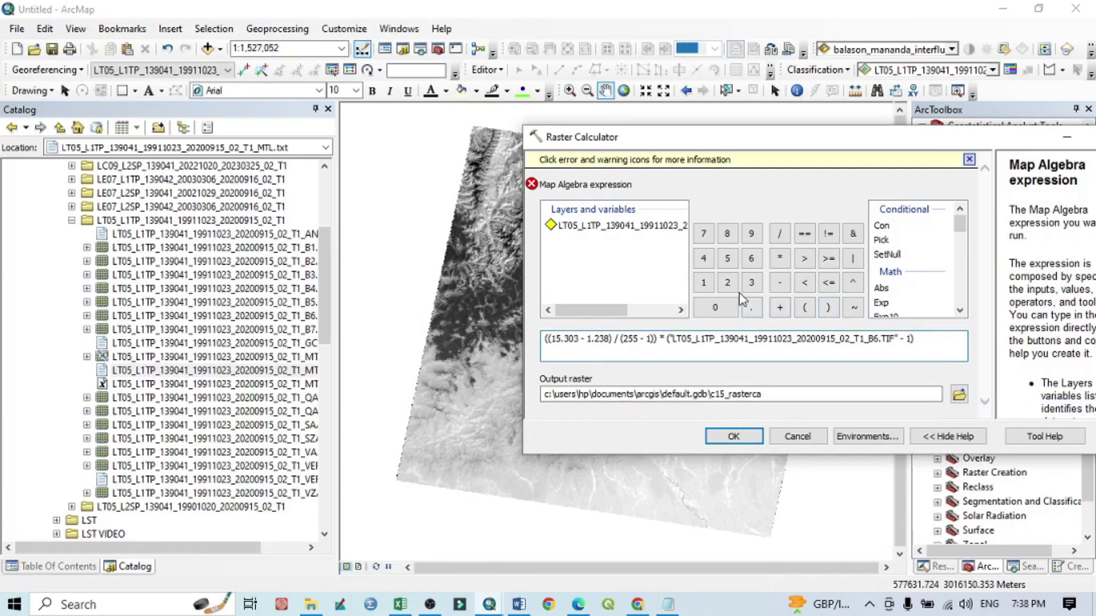
# Complete the expression by adding the band 6 minimum radiance 1.238 copied from the metadata, following the formula document
pyautogui.click(779, 308)
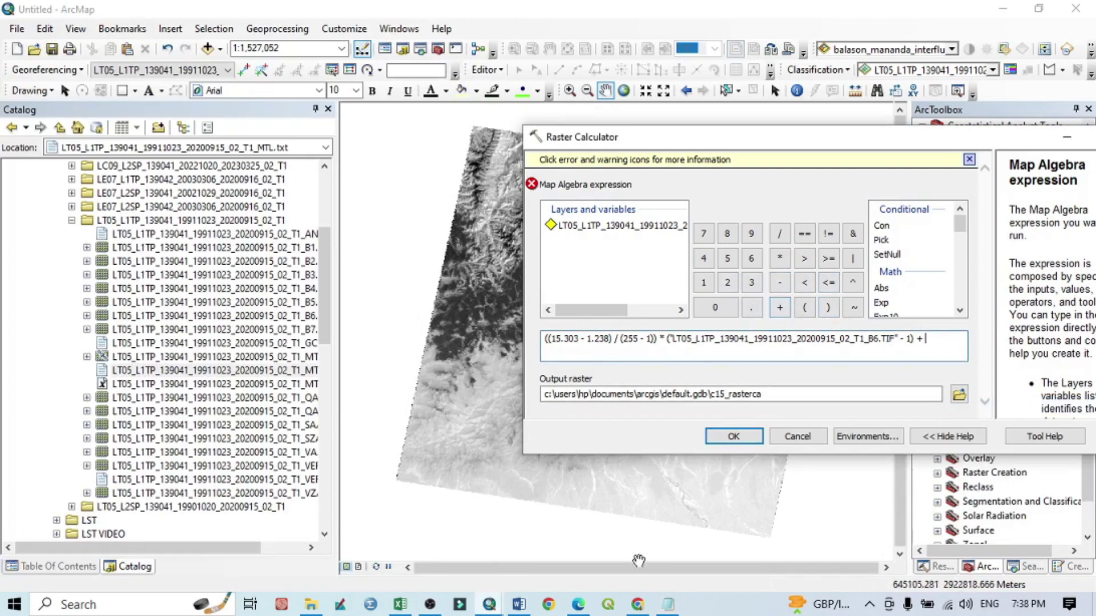
pyautogui.click(519, 604)
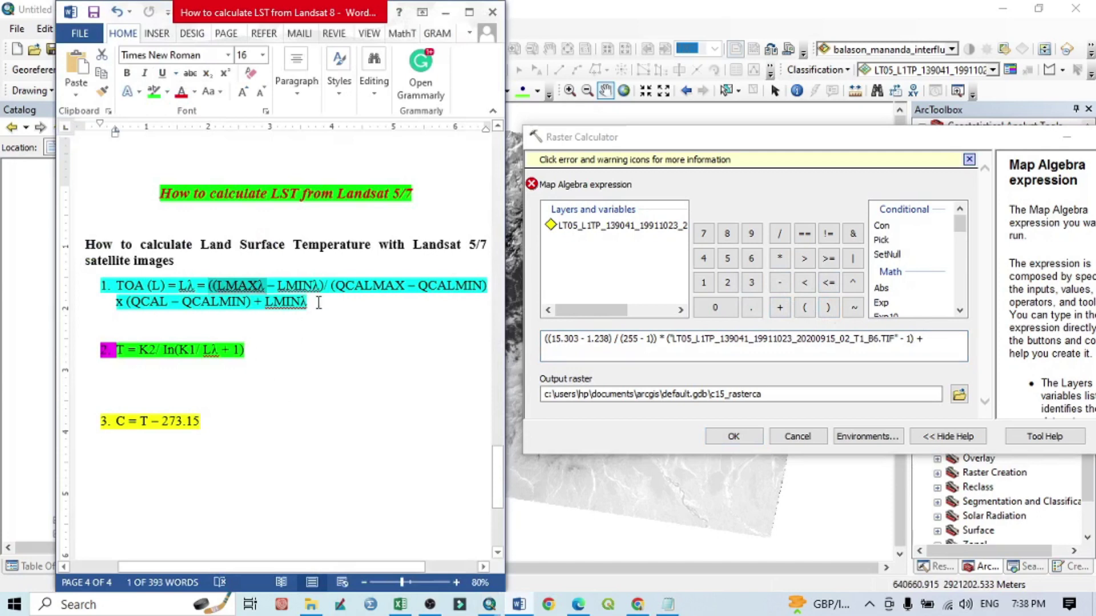
pyautogui.click(672, 606)
pyautogui.scroll(3, 89, 336)
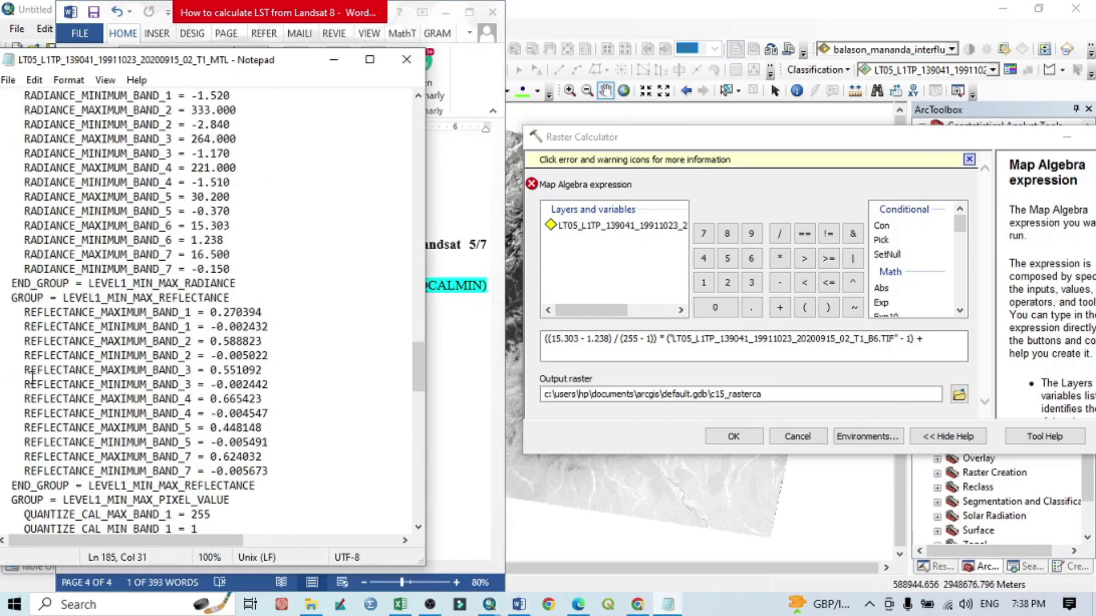
pyautogui.scroll(3, 75, 303)
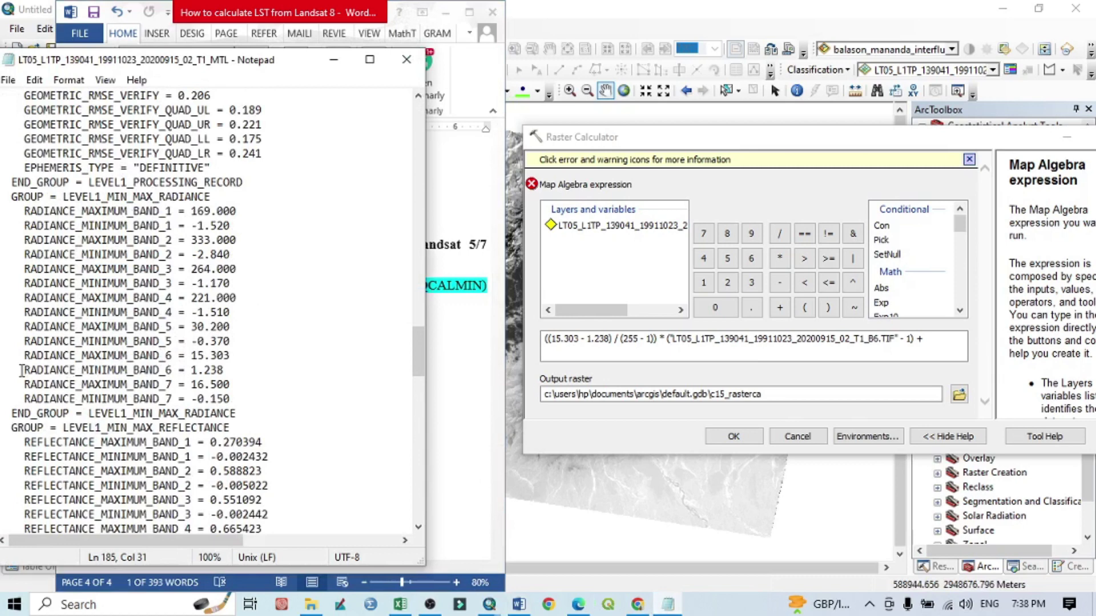
pyautogui.moveTo(191, 371); pyautogui.dragTo(222, 371)
pyautogui.rightClick(211, 369)
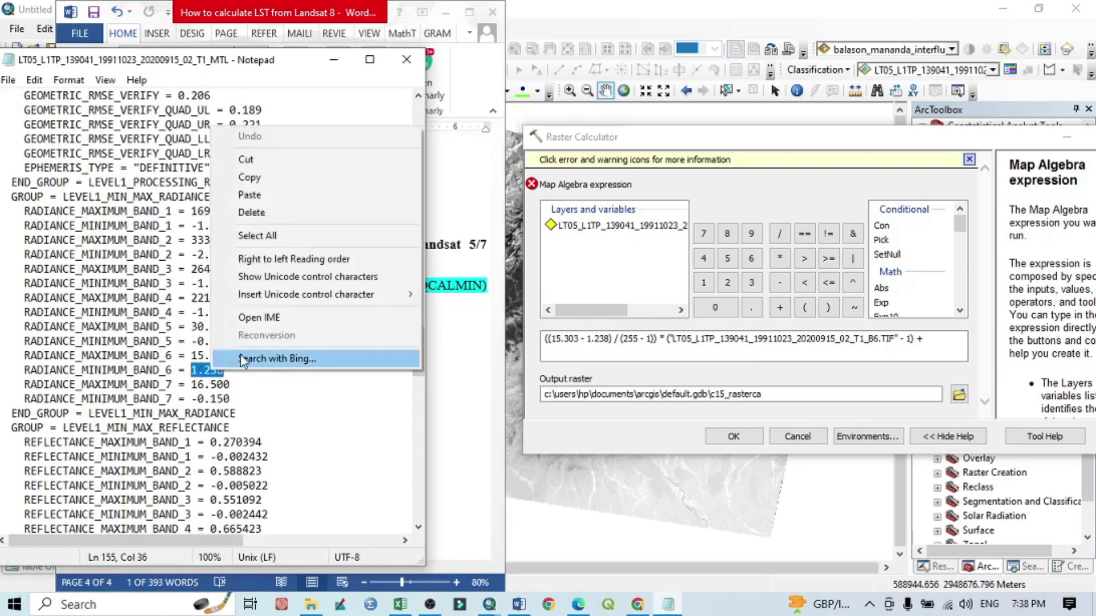
pyautogui.click(250, 176)
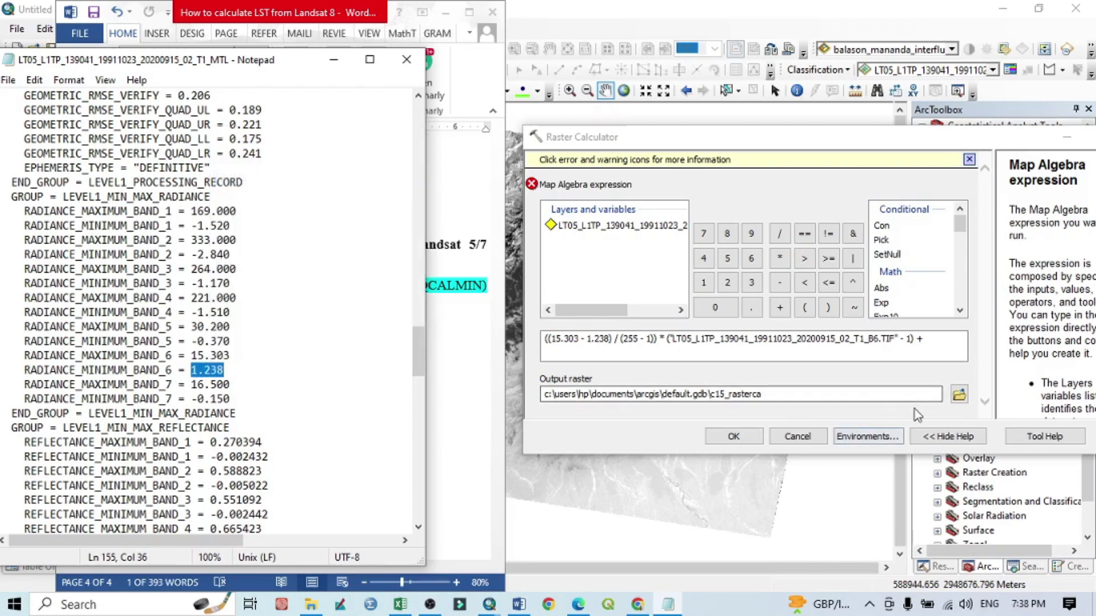
pyautogui.click(938, 339)
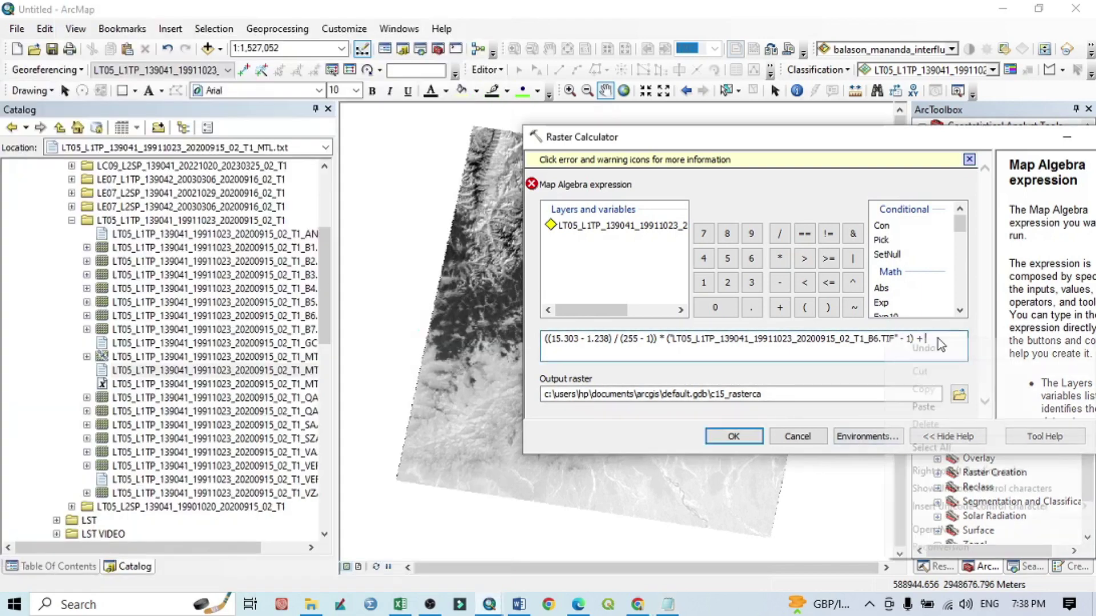
pyautogui.rightClick(938, 338)
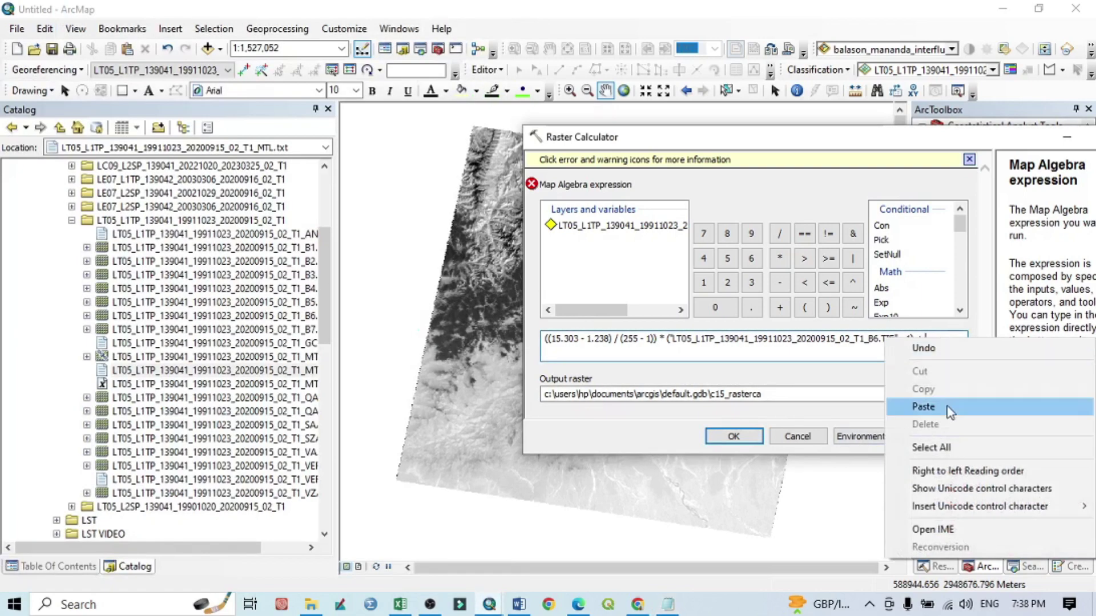
pyautogui.click(909, 402)
# Browse for the output raster location and create a folder named LST_1991 beside the other yearly LST folders
pyautogui.click(959, 389)
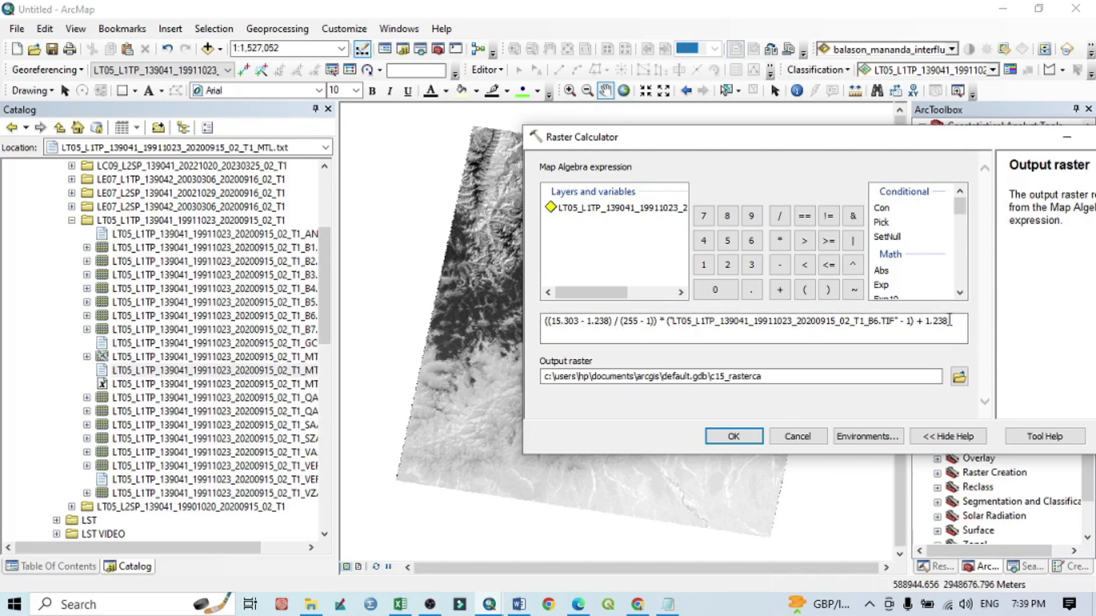
pyautogui.click(957, 377)
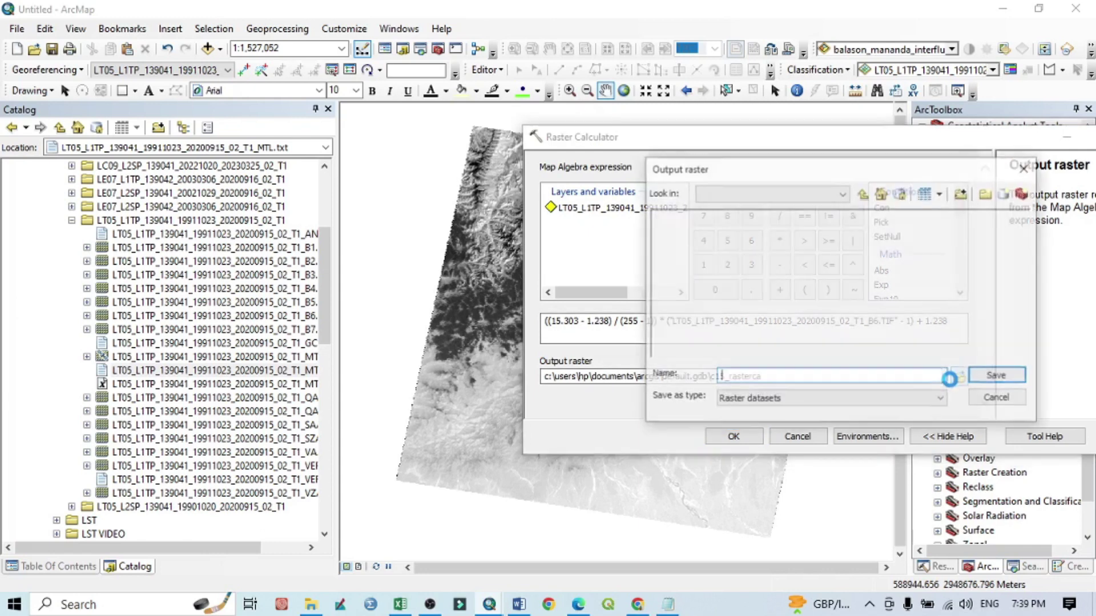
pyautogui.click(862, 194)
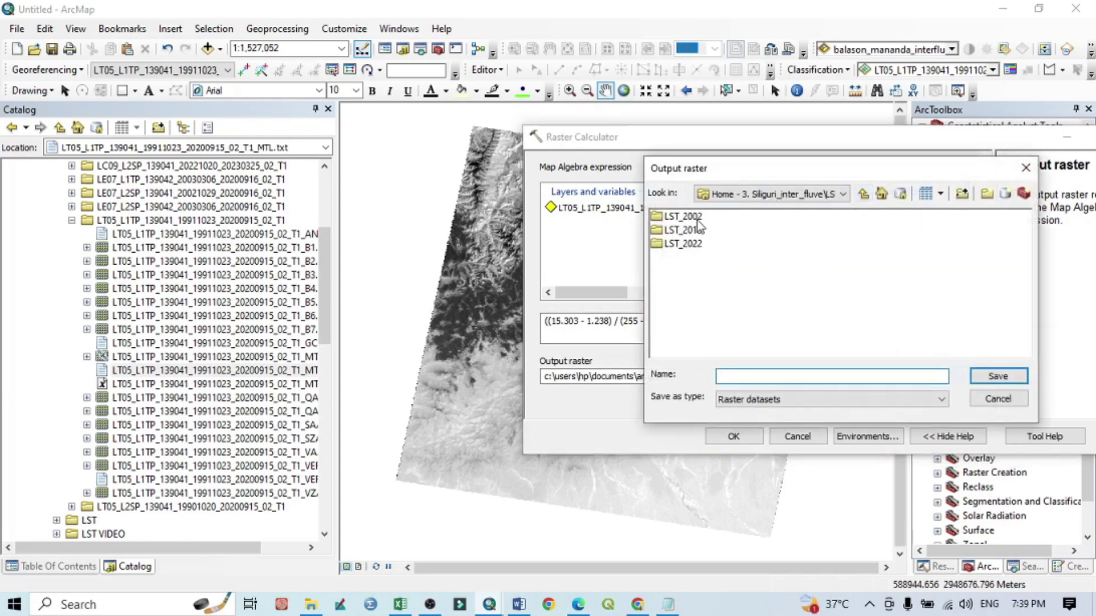
pyautogui.click(986, 195)
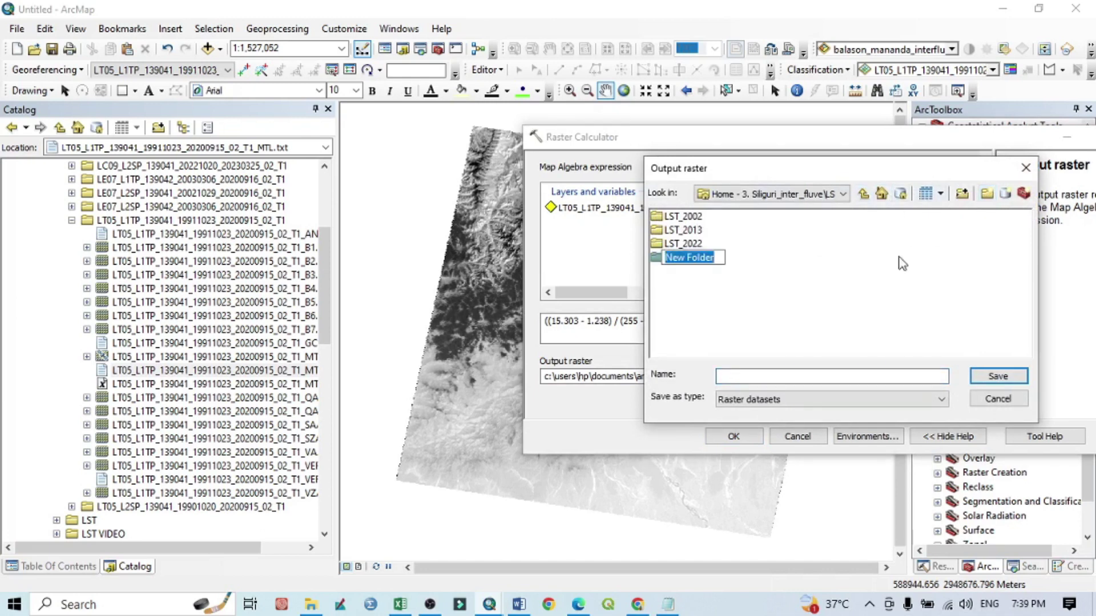
pyautogui.write('LST')
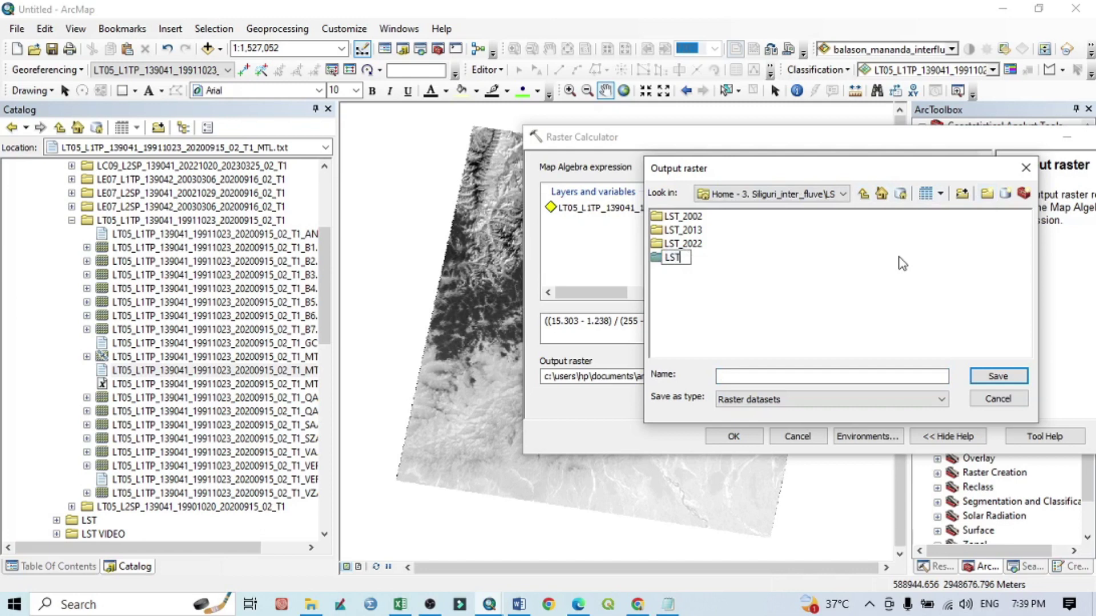
pyautogui.write('_1990')
pyautogui.press('BackSpace')
pyautogui.write('1')
pyautogui.press('Return')
pyautogui.doubleClick(666, 258)
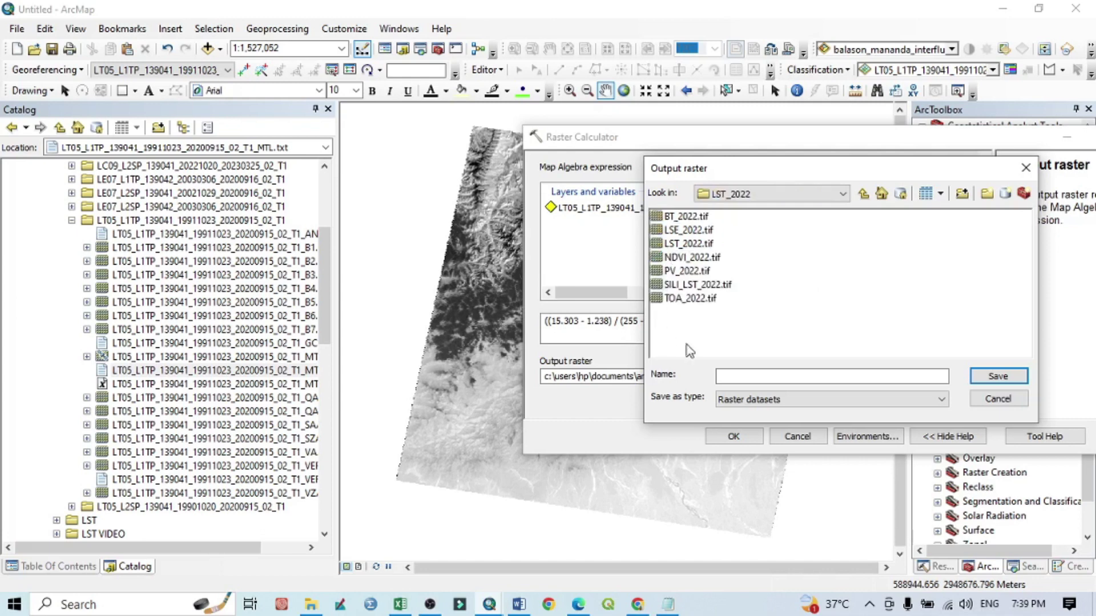
pyautogui.click(777, 379)
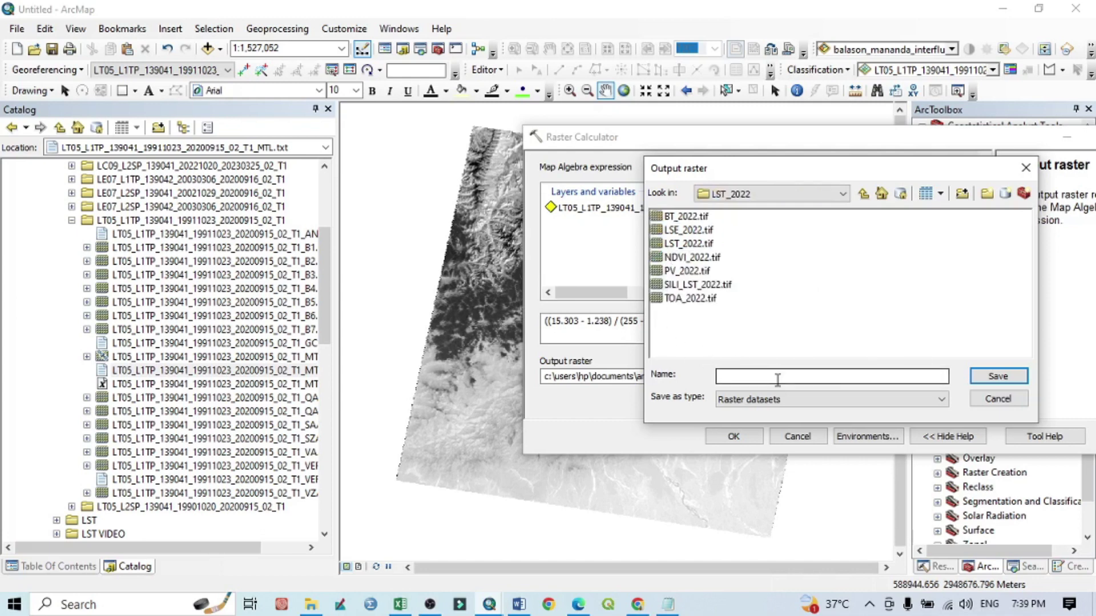
pyautogui.click(863, 193)
# Save the output raster as TOA_1991.tif in the LST_1991 folder, run the calculation, and show the layer list
pyautogui.doubleClick(681, 216)
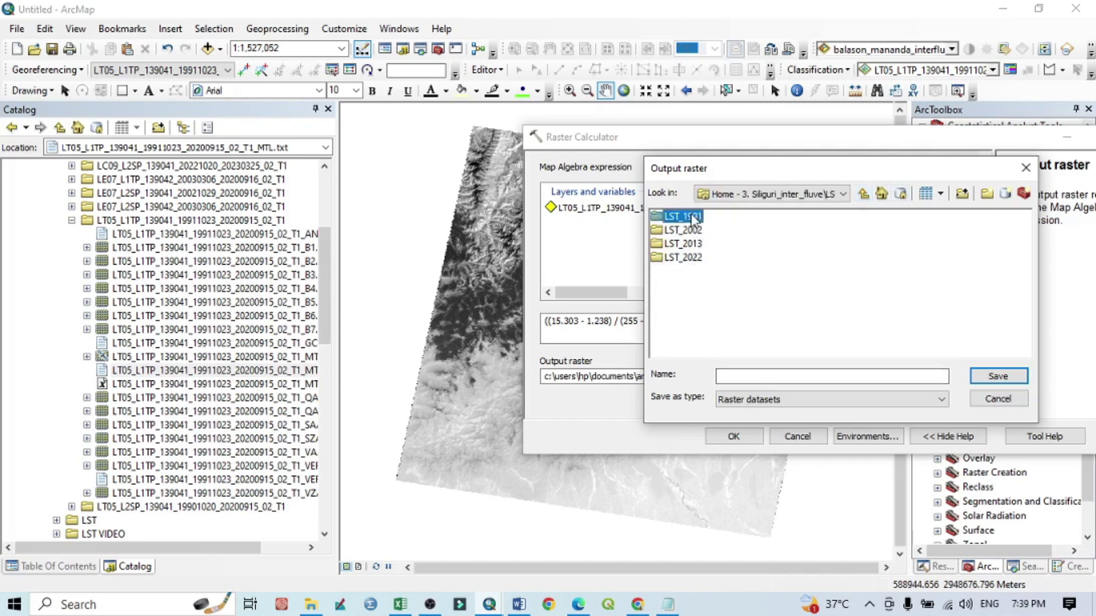
pyautogui.click(762, 375)
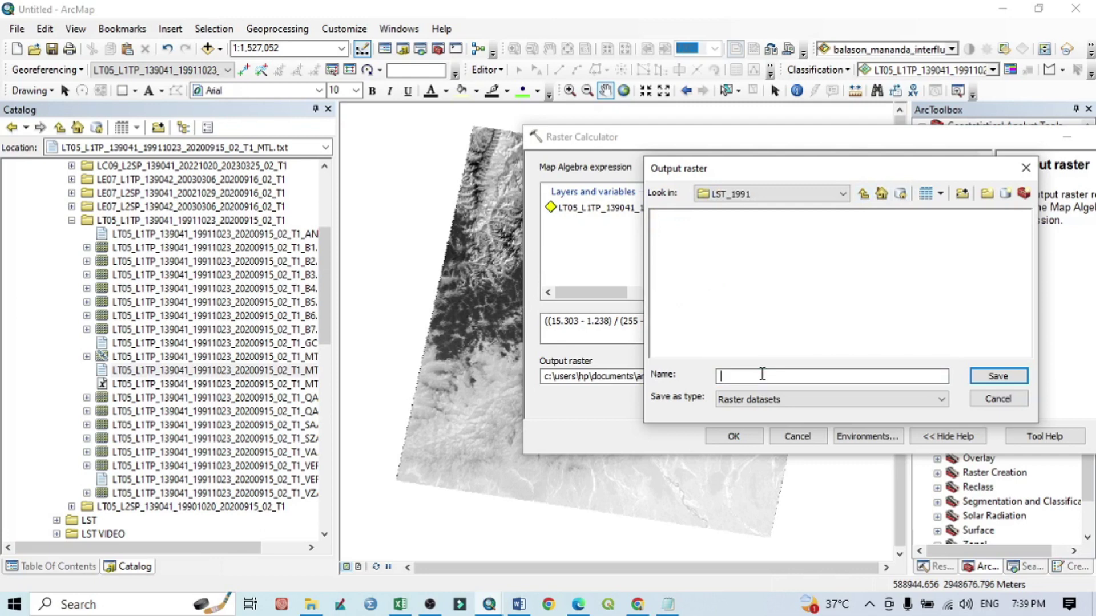
pyautogui.write('TOA_1991.tif')
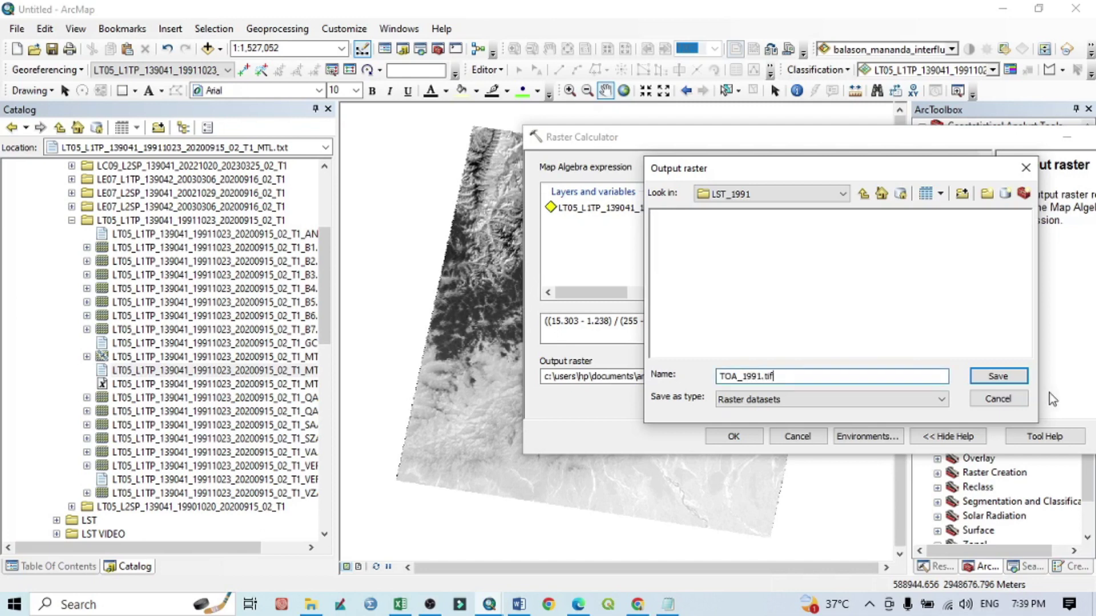
pyautogui.click(998, 377)
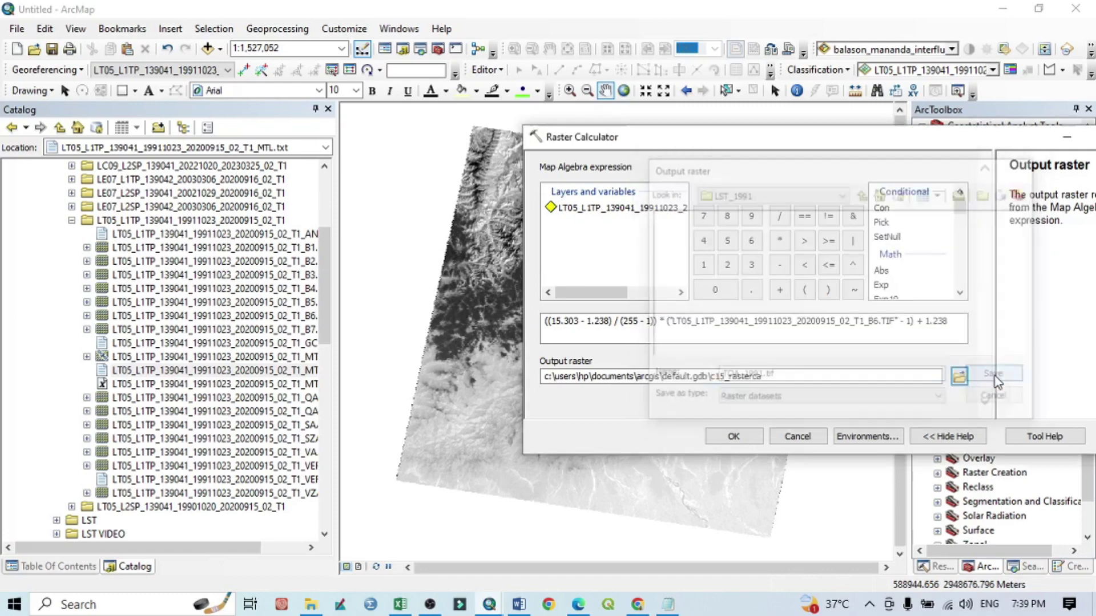
pyautogui.click(735, 437)
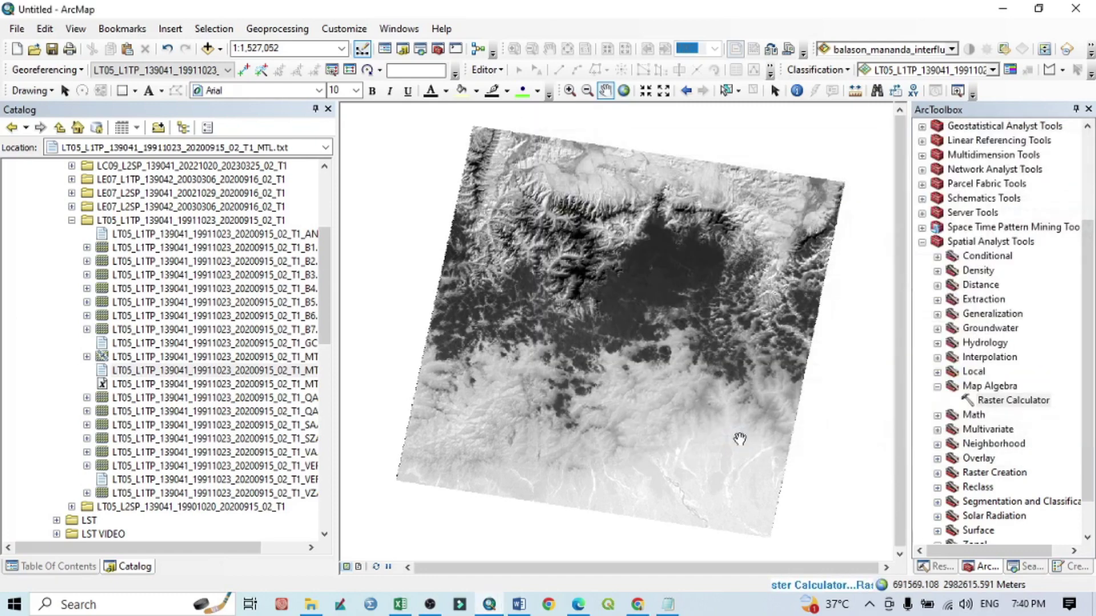
pyautogui.click(51, 566)
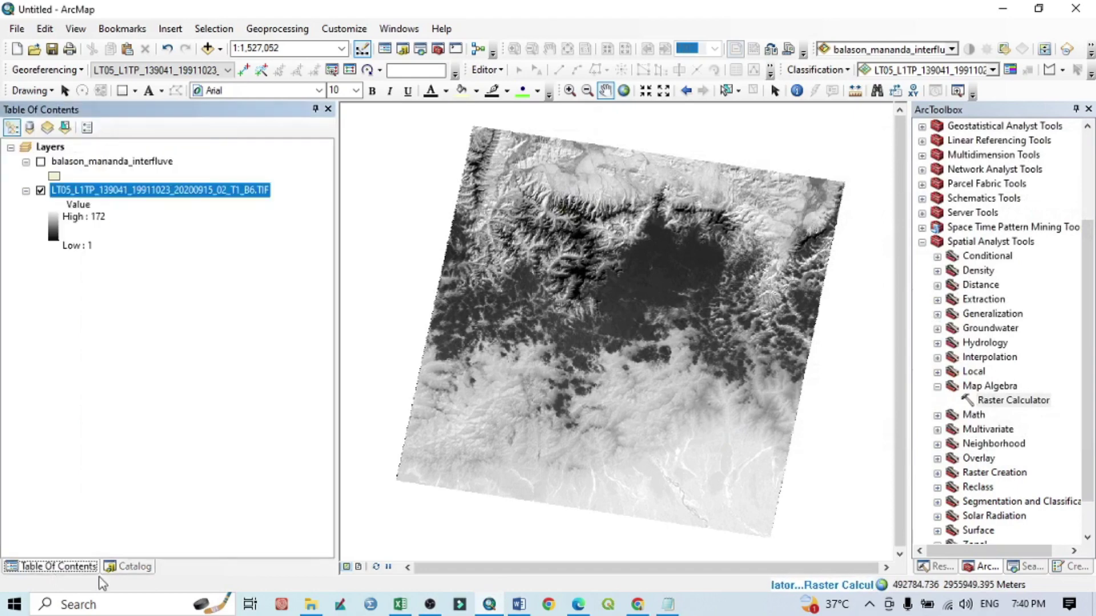
# Review the temperature formula in the Word document and locate the band 6 K1 and K2 thermal constants in the MTL metadata
pyautogui.click(519, 604)
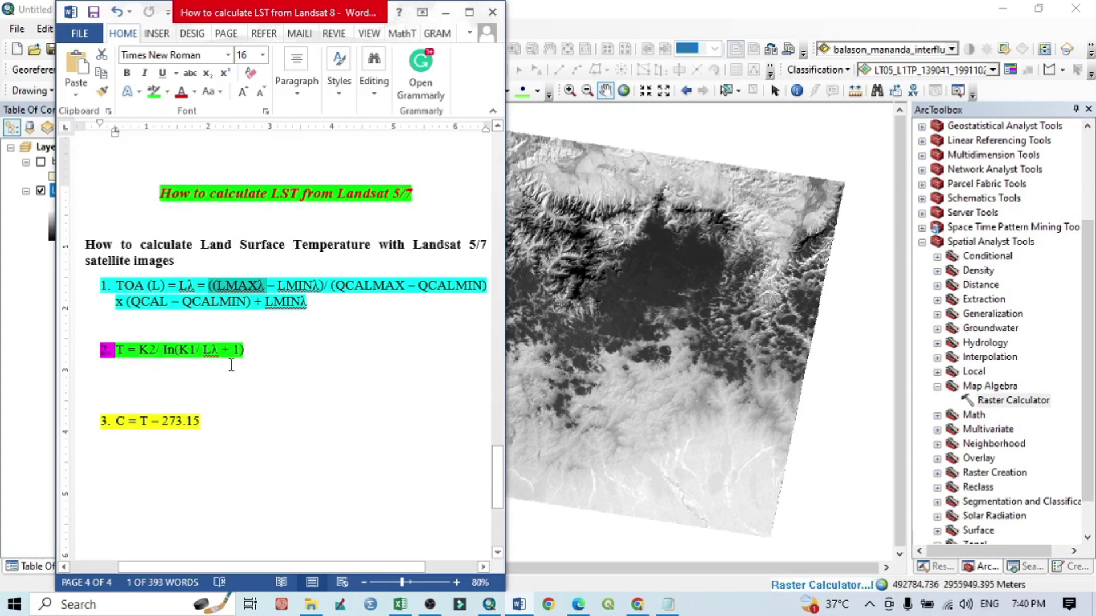
pyautogui.hotkey('alt', 'Tab')
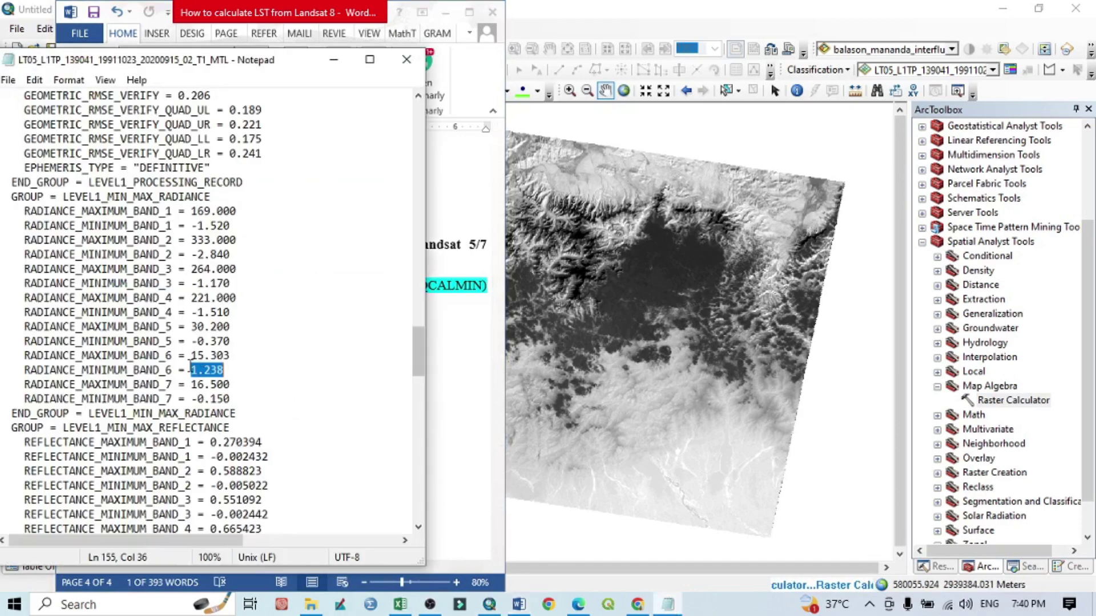
pyautogui.scroll(-20, 194, 385)
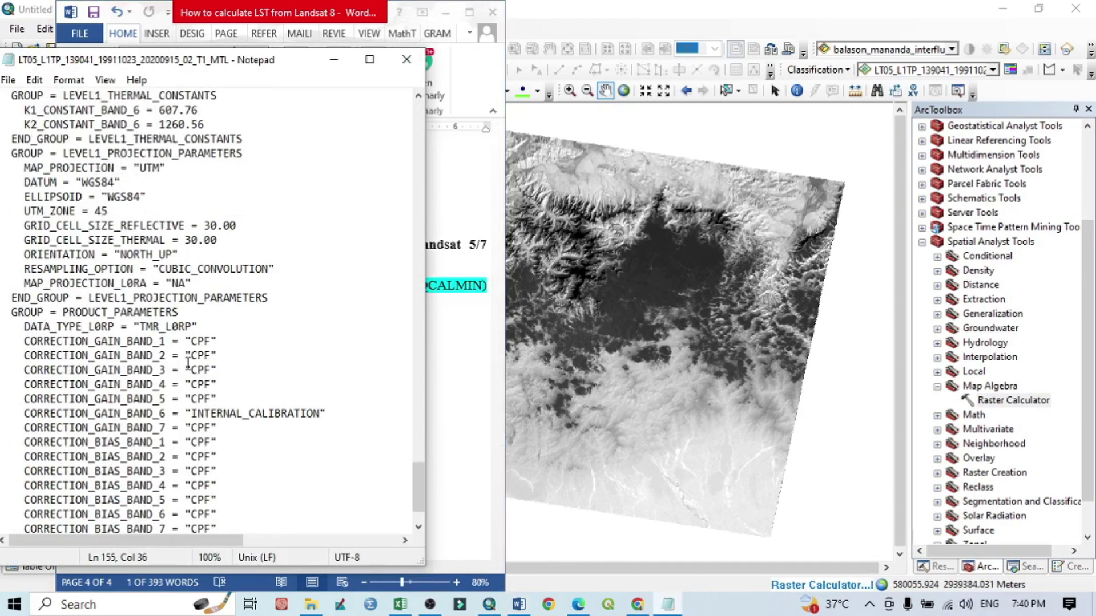
pyautogui.scroll(-2, 181, 344)
pyautogui.scroll(20, 182, 344)
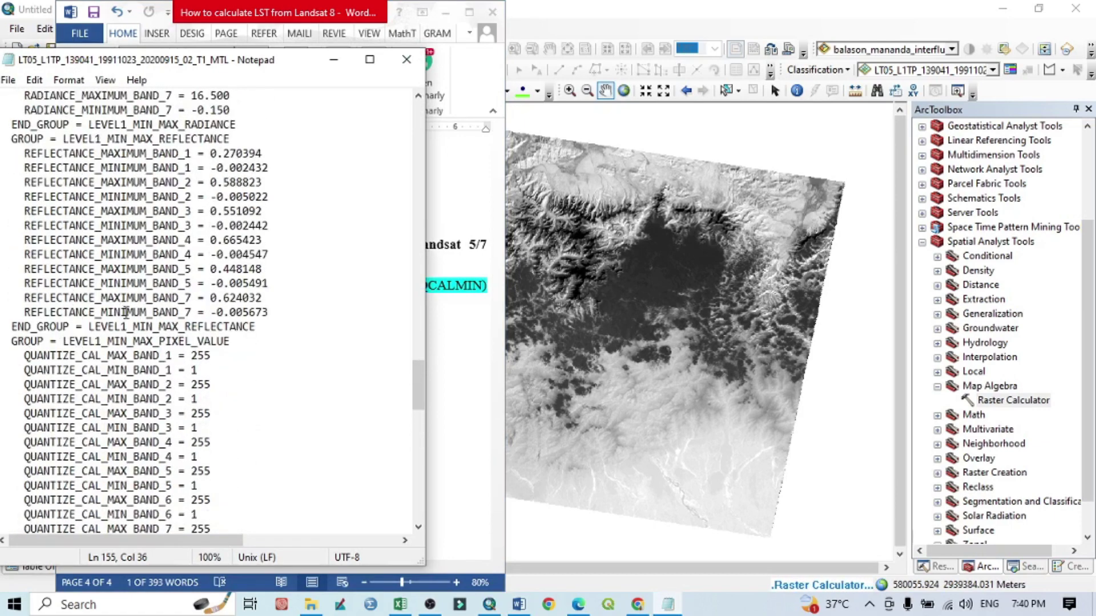
pyautogui.scroll(4, 125, 313)
pyautogui.scroll(5, 179, 379)
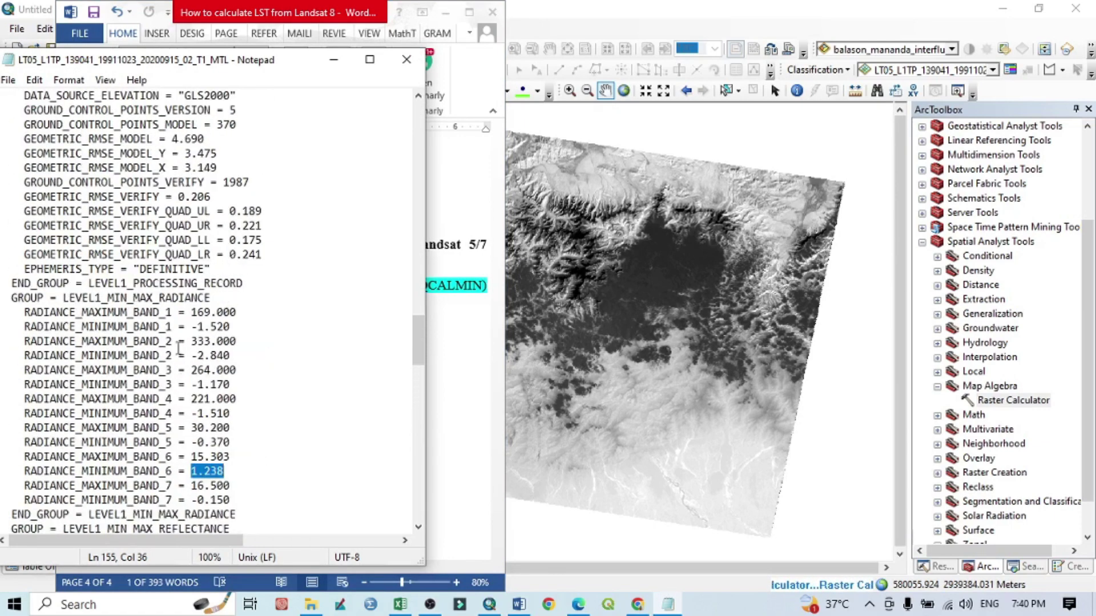
pyautogui.scroll(19, 179, 347)
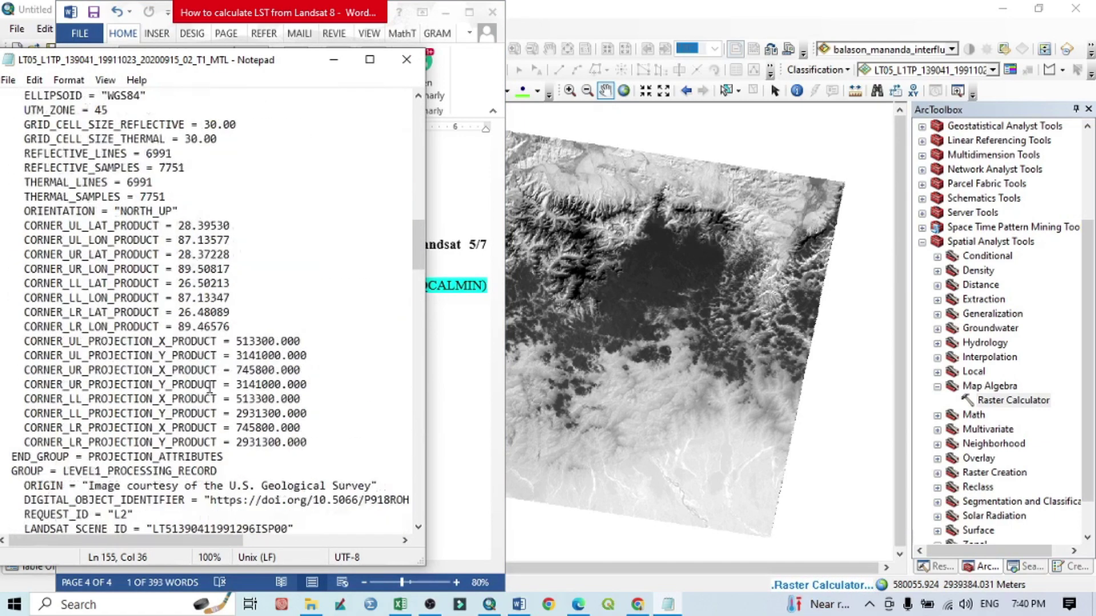
pyautogui.scroll(6, 210, 388)
pyautogui.scroll(10, 221, 393)
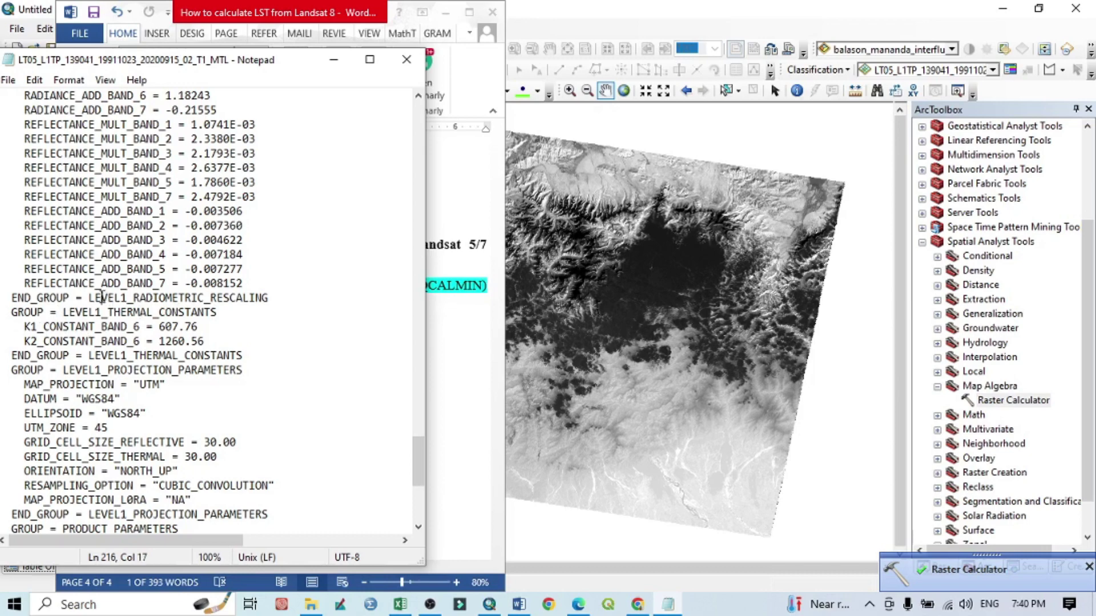
pyautogui.moveTo(101, 298); pyautogui.dragTo(250, 297)
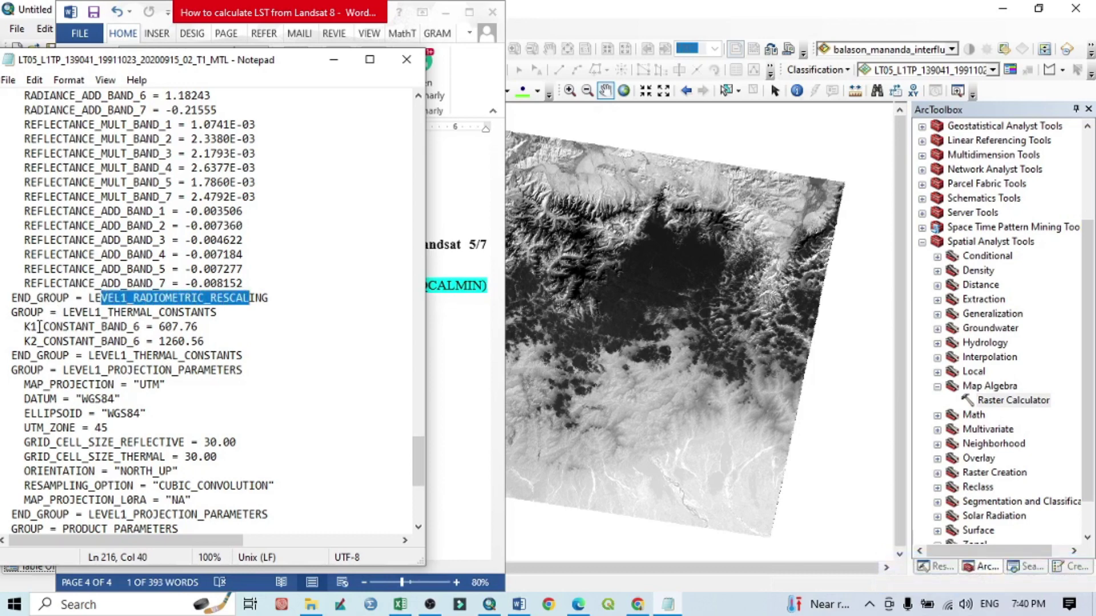
pyautogui.moveTo(24, 327); pyautogui.dragTo(198, 327)
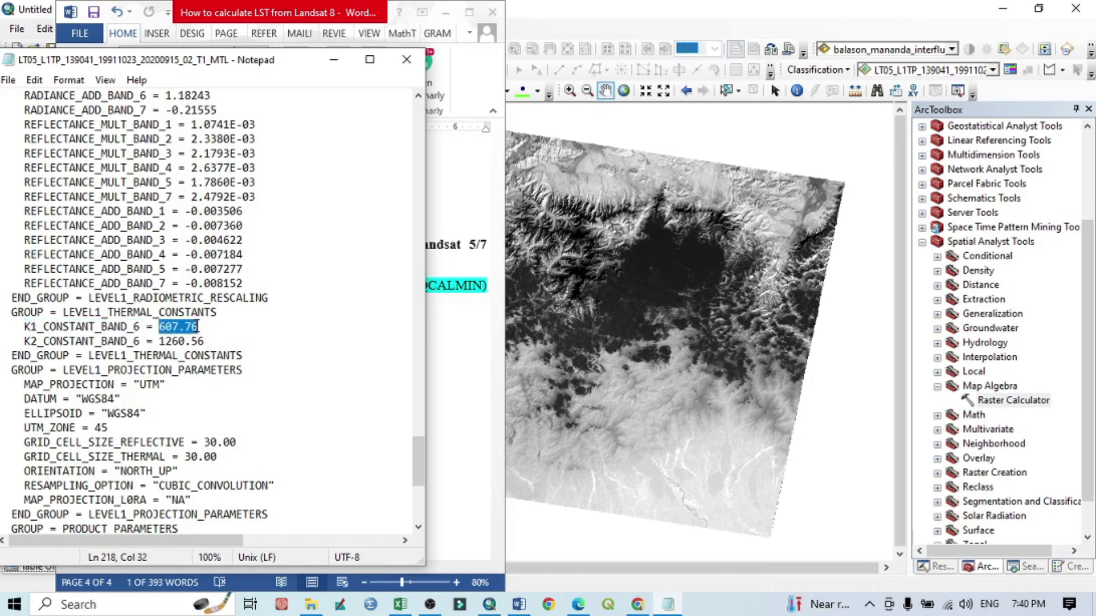
pyautogui.moveTo(21, 342); pyautogui.dragTo(203, 342)
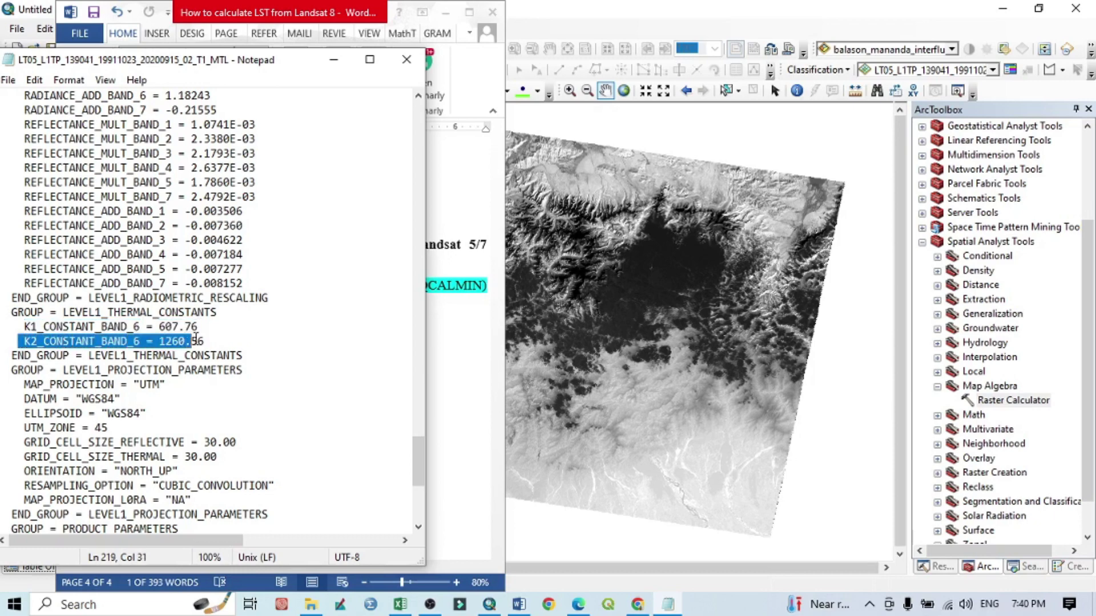
pyautogui.click(232, 348)
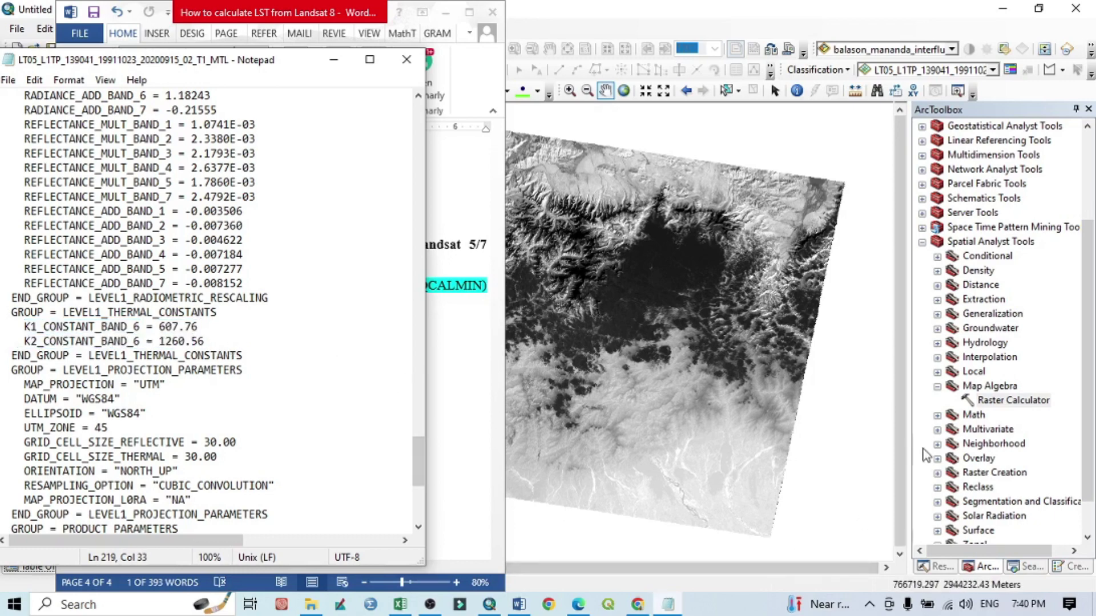
pyautogui.moveTo(519, 605)
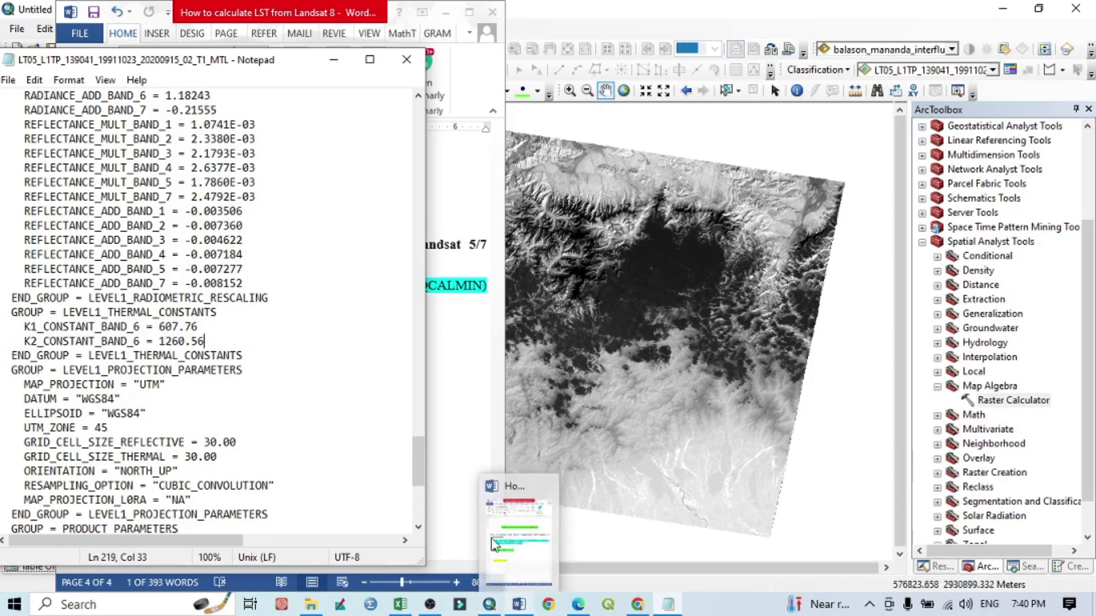
pyautogui.click(452, 403)
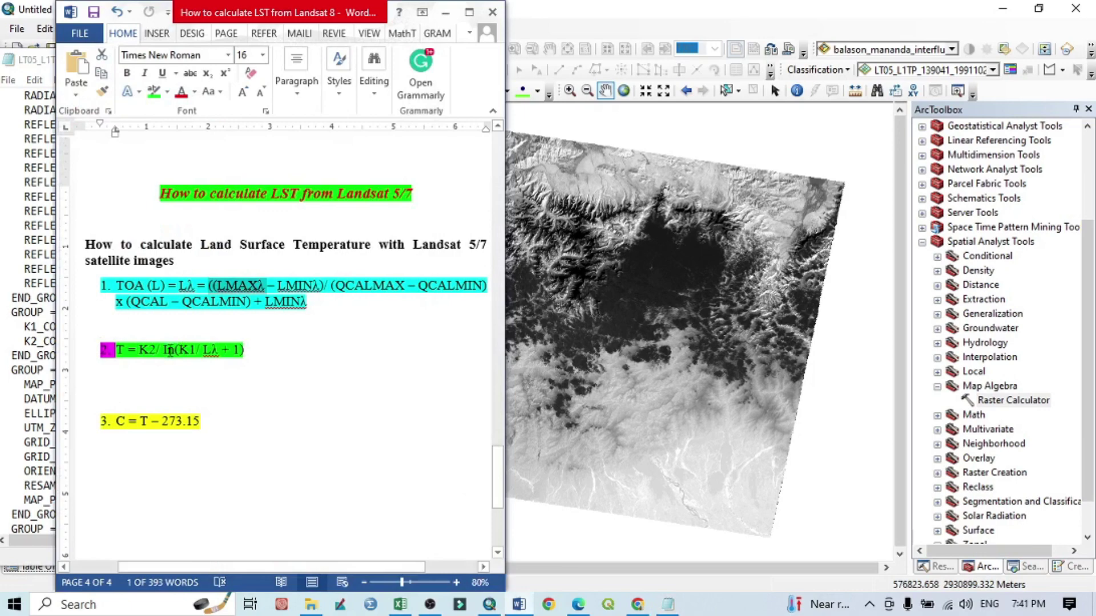
# Start a new Raster Calculator expression with an opening parenthesis and the K2 constant 1260.56 copied from the metadata
pyautogui.click(1005, 399)
pyautogui.doubleClick(1005, 399)
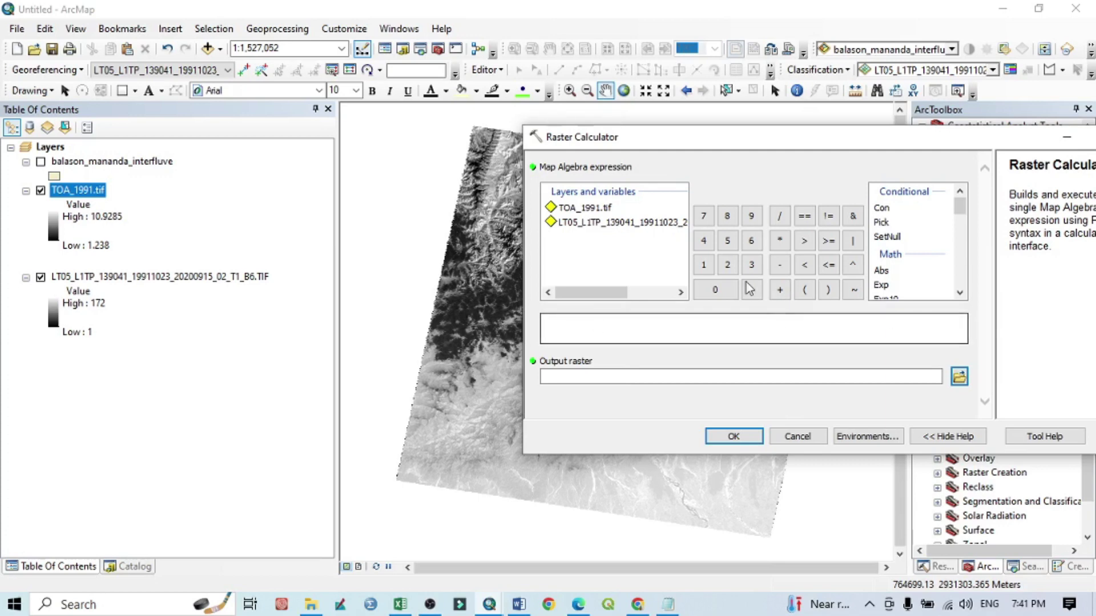
pyautogui.click(805, 290)
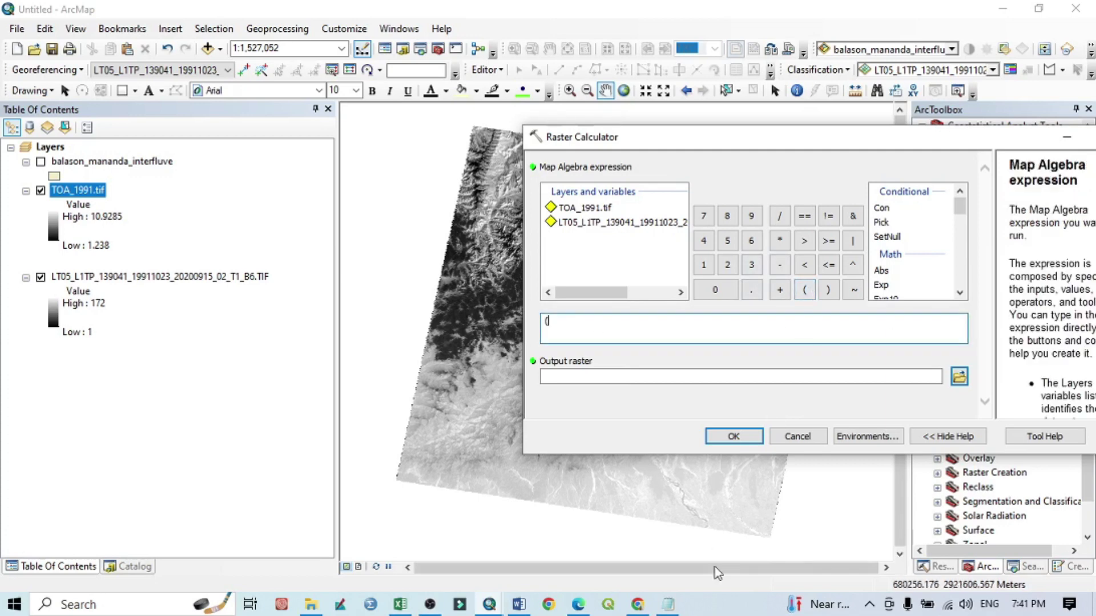
pyautogui.click(668, 604)
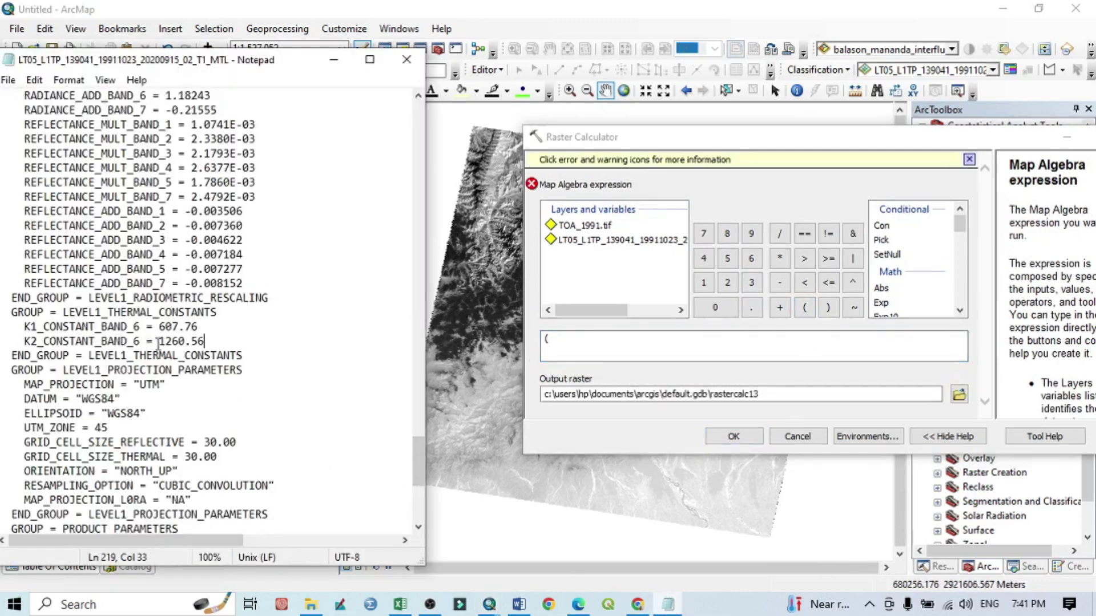
pyautogui.moveTo(165, 341); pyautogui.dragTo(203, 341)
pyautogui.rightClick(195, 341)
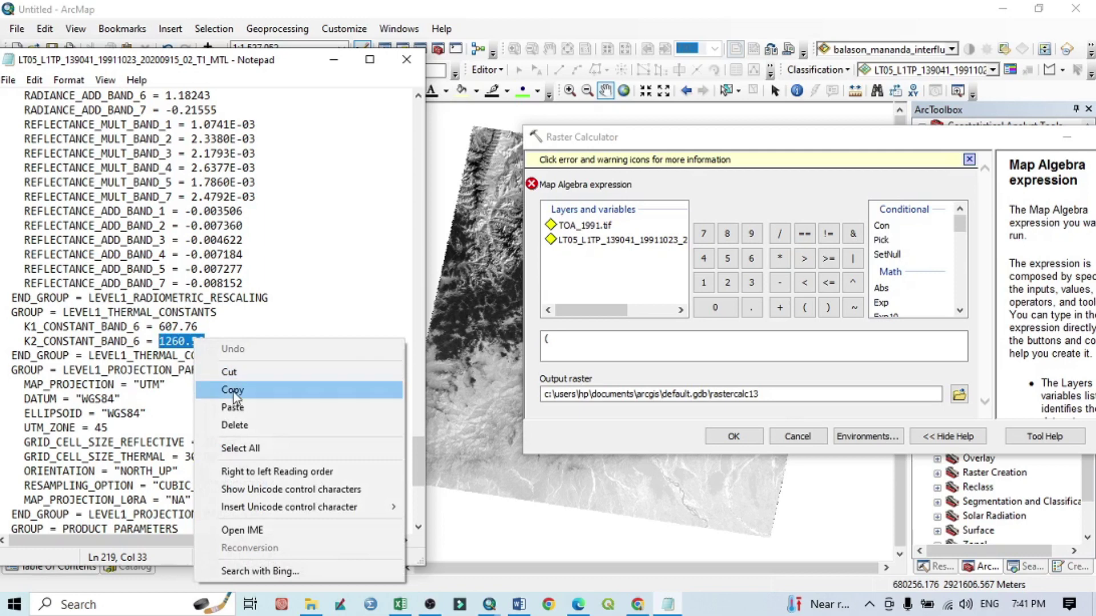
pyautogui.click(234, 390)
pyautogui.click(555, 340)
pyautogui.rightClick(558, 342)
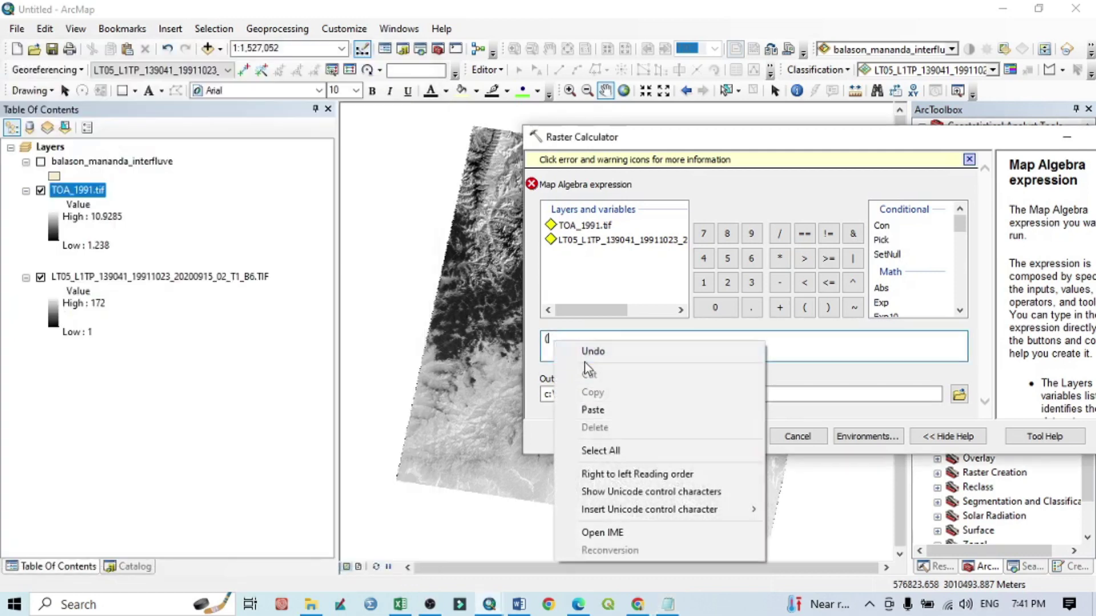
pyautogui.click(594, 409)
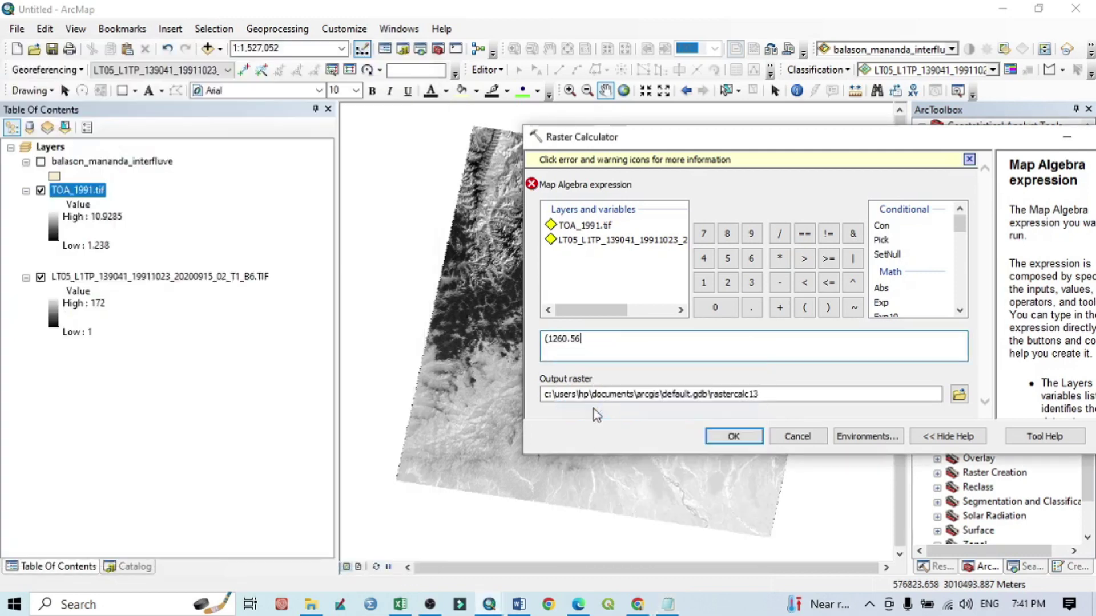
# Append a division sign and the Ln function with a nested pair of parentheses to the expression
pyautogui.click(779, 234)
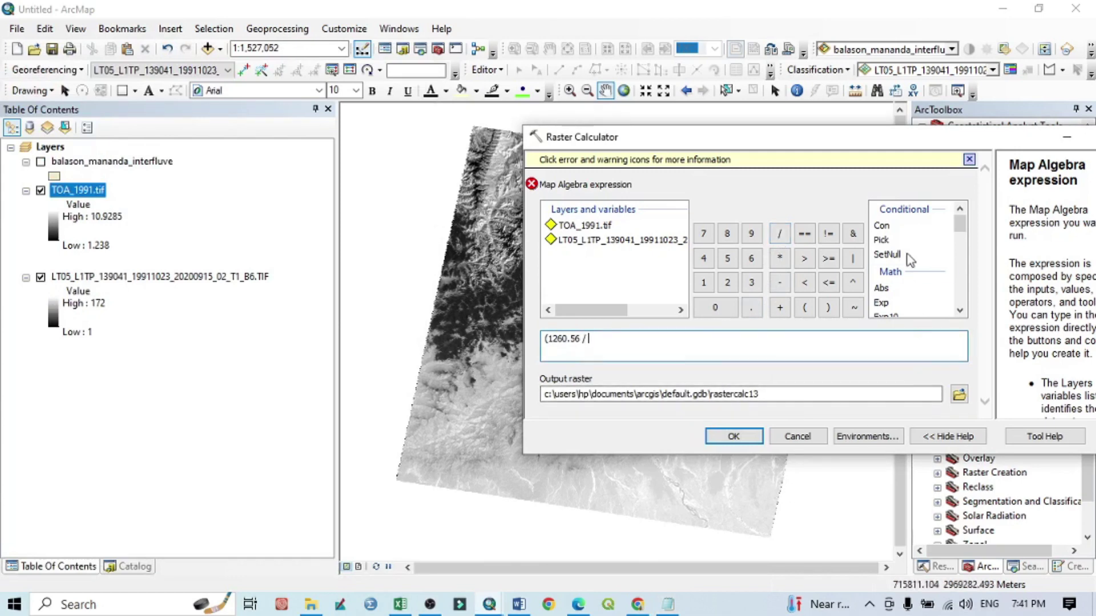
pyautogui.scroll(-2, 910, 259)
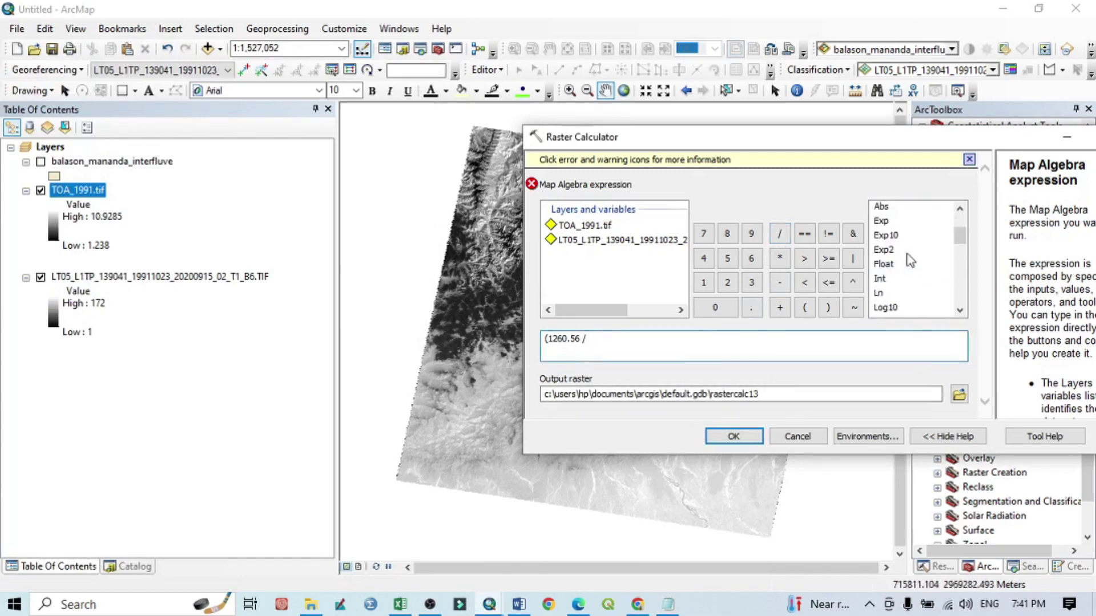
pyautogui.doubleClick(878, 293)
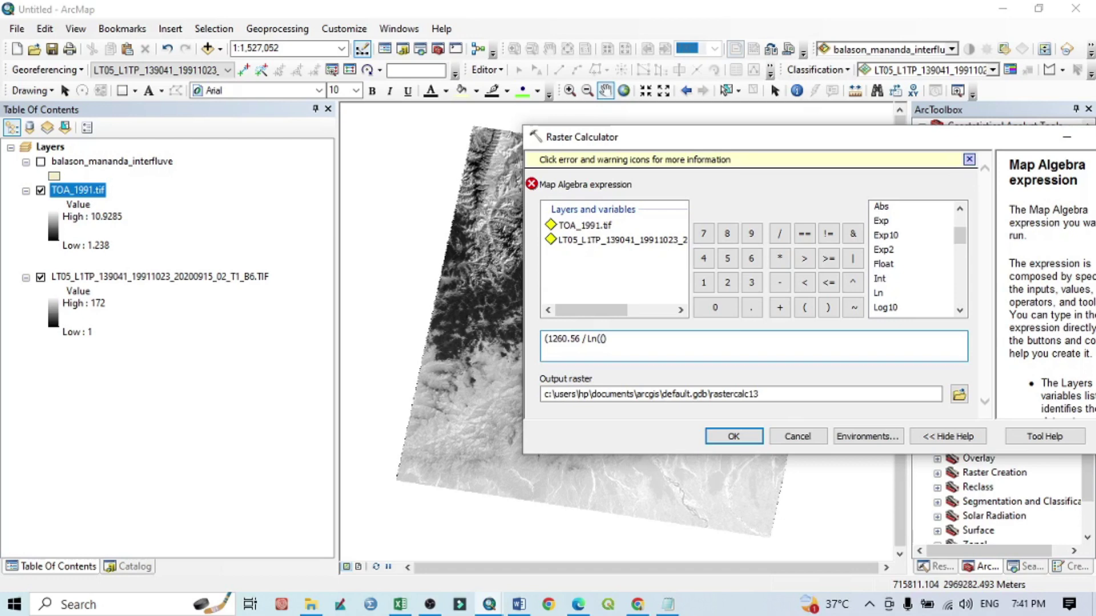
# Insert the K1 constant 607.76, copied from the metadata, inside the inner parentheses of the Ln function
pyautogui.click(667, 605)
pyautogui.moveTo(198, 327); pyautogui.dragTo(163, 328)
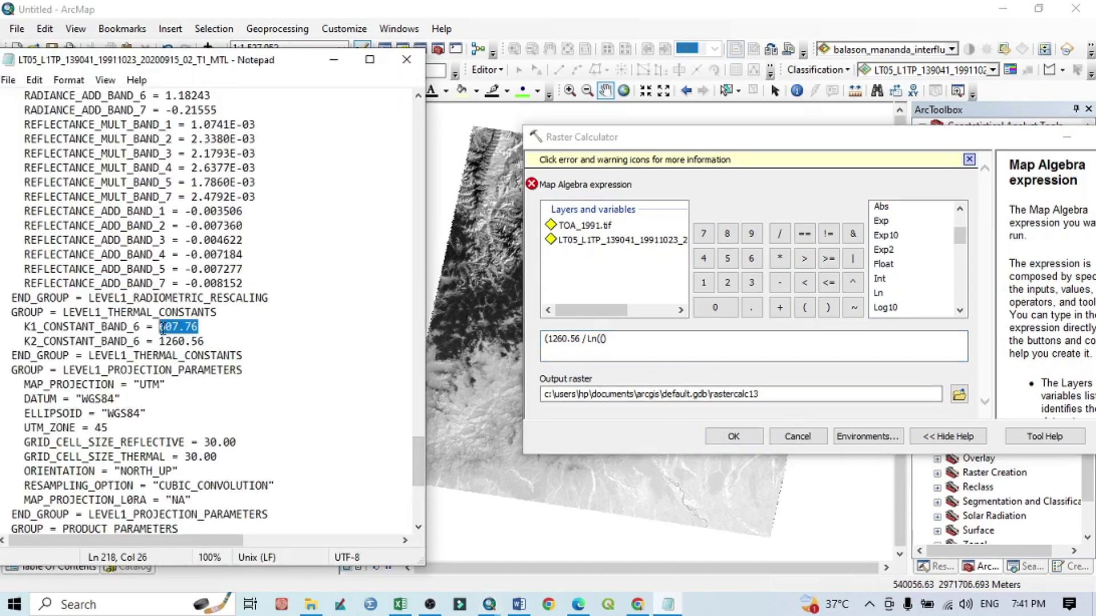
pyautogui.rightClick(162, 328)
pyautogui.click(200, 375)
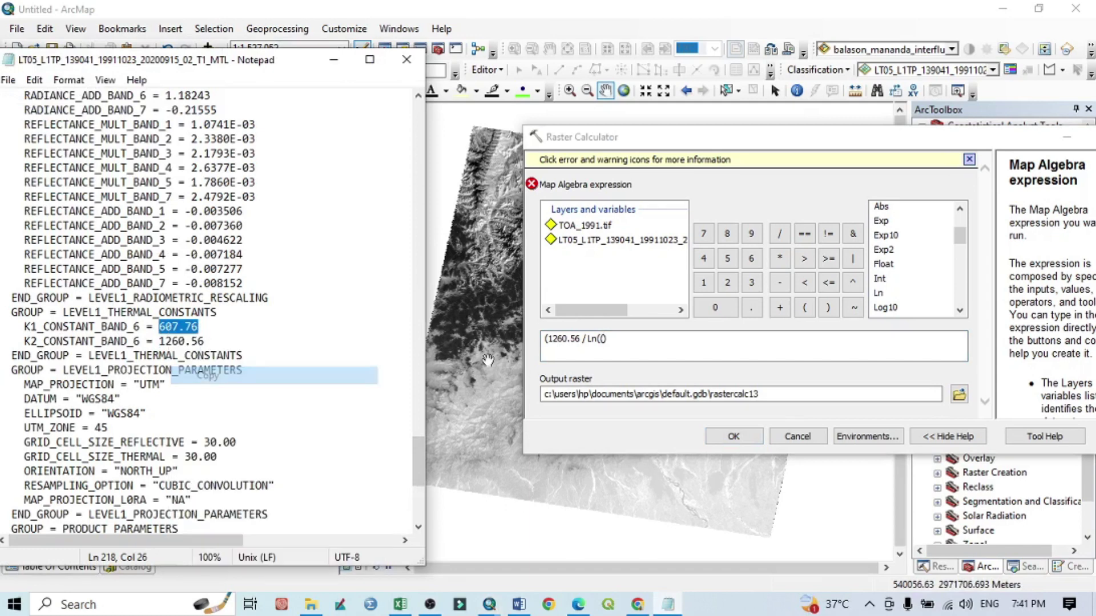
pyautogui.click(606, 336)
pyautogui.rightClick(606, 337)
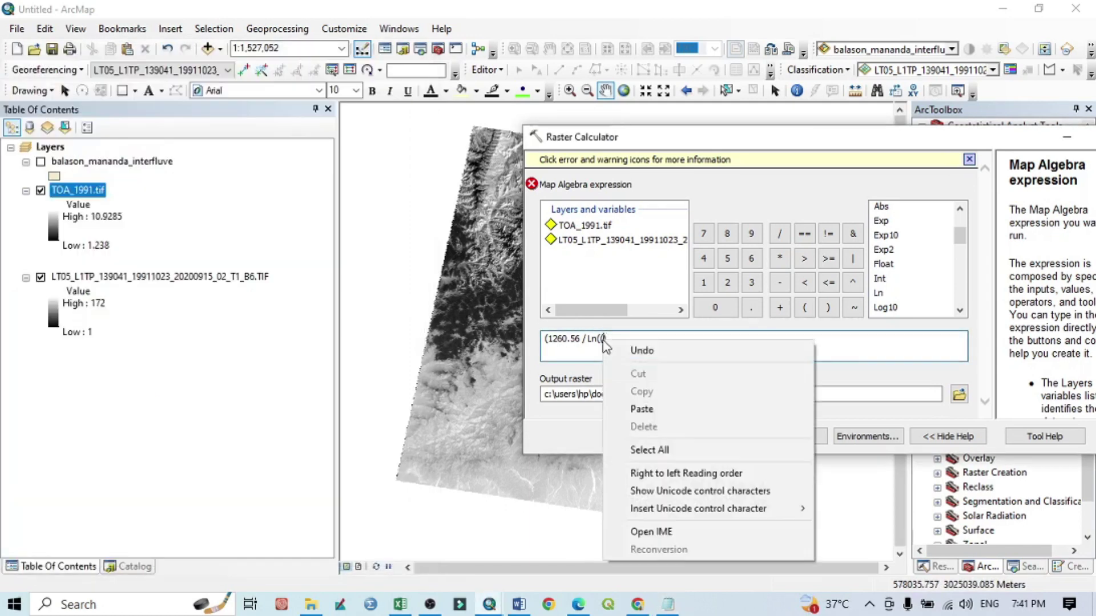
pyautogui.click(642, 406)
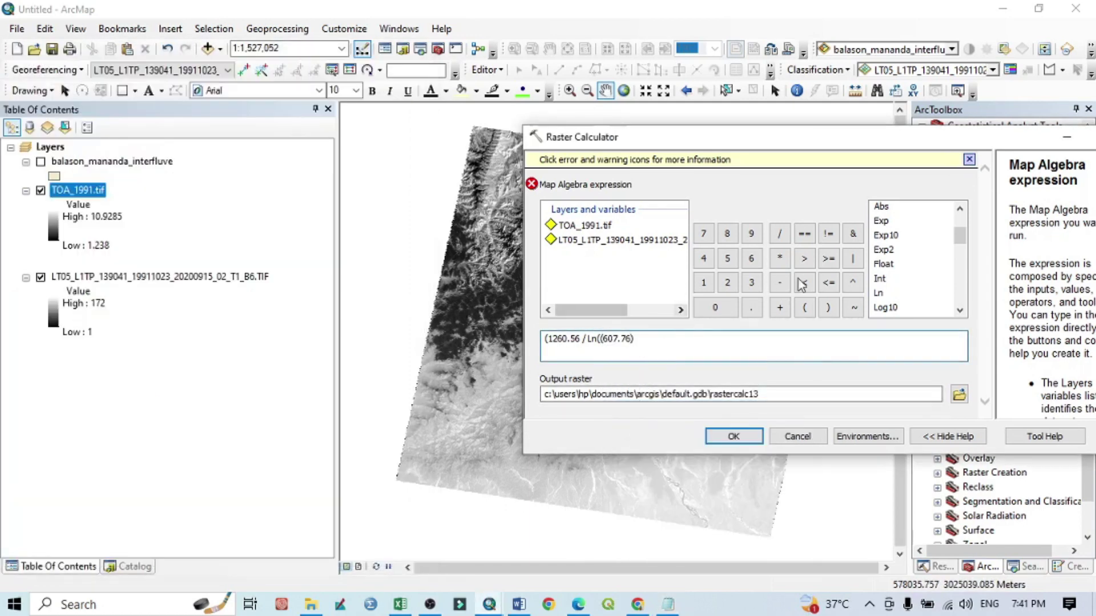
# Complete the expression as (1260.56 / Ln((607.76 / "TOA_1991.tif") + 1)) and compare it with the formula document
pyautogui.click(779, 233)
pyautogui.doubleClick(587, 227)
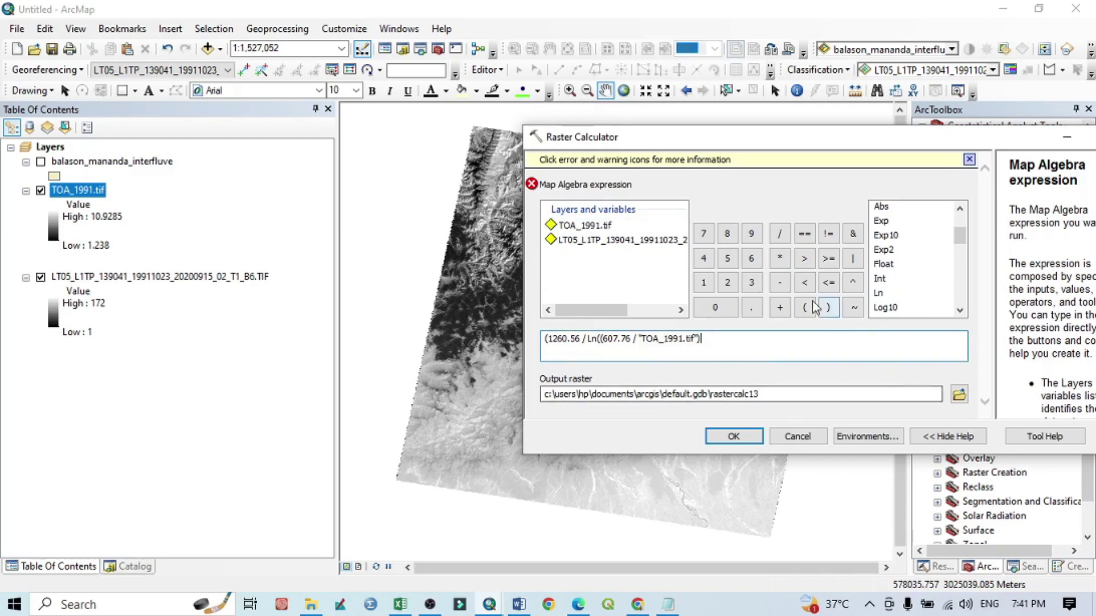
pyautogui.click(781, 289)
pyautogui.click(704, 282)
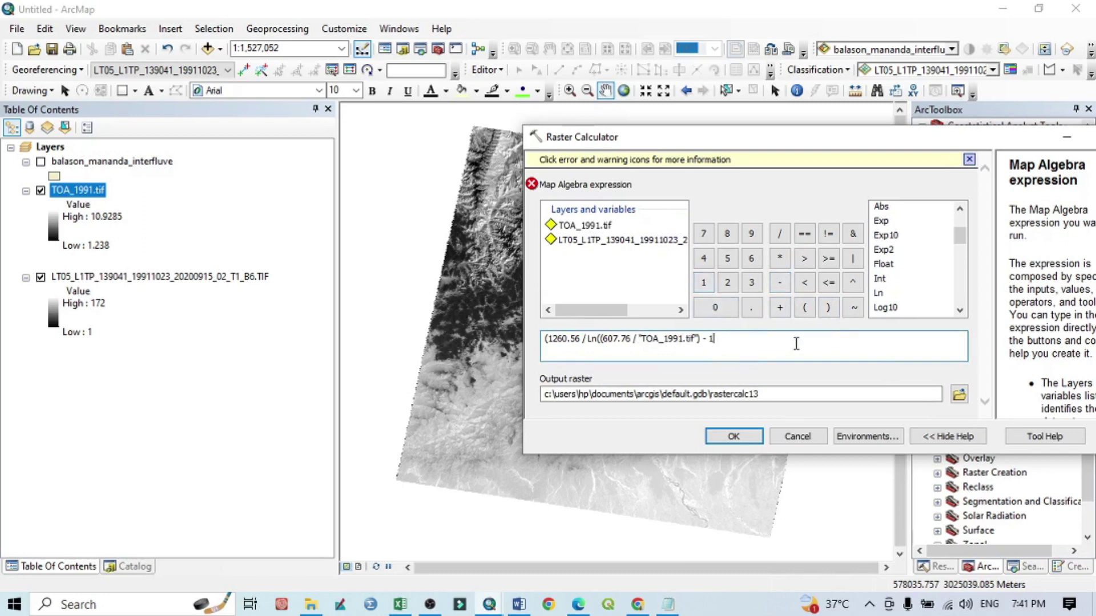
pyautogui.click(828, 308)
pyautogui.click(780, 308)
pyautogui.click(518, 604)
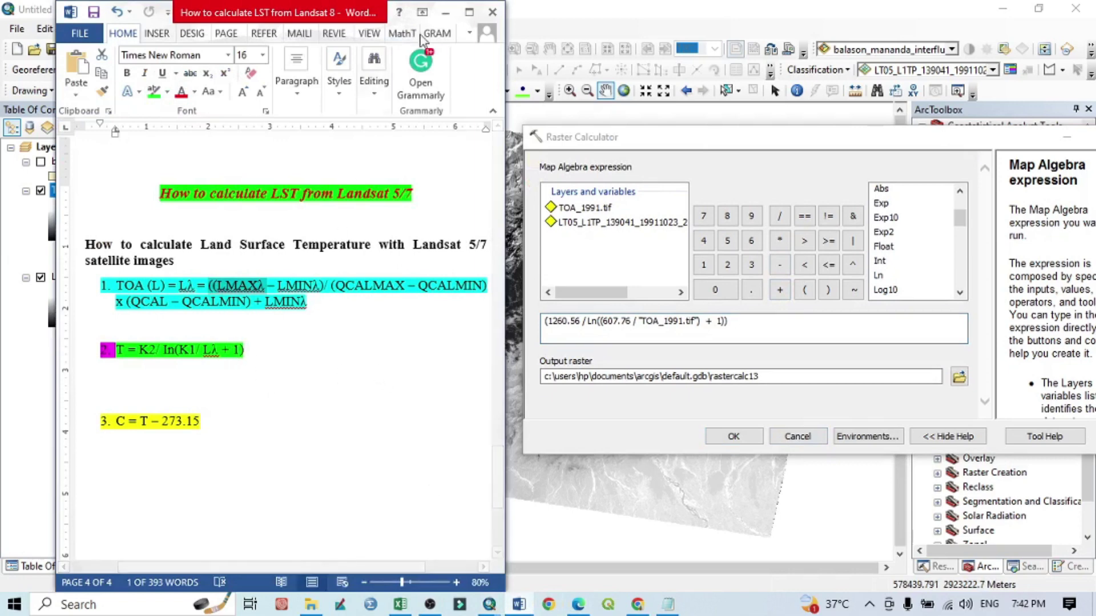
# Save the calculation's output raster as L_calvin.tif in the LST_1991 folder and run the calculation
pyautogui.click(445, 12)
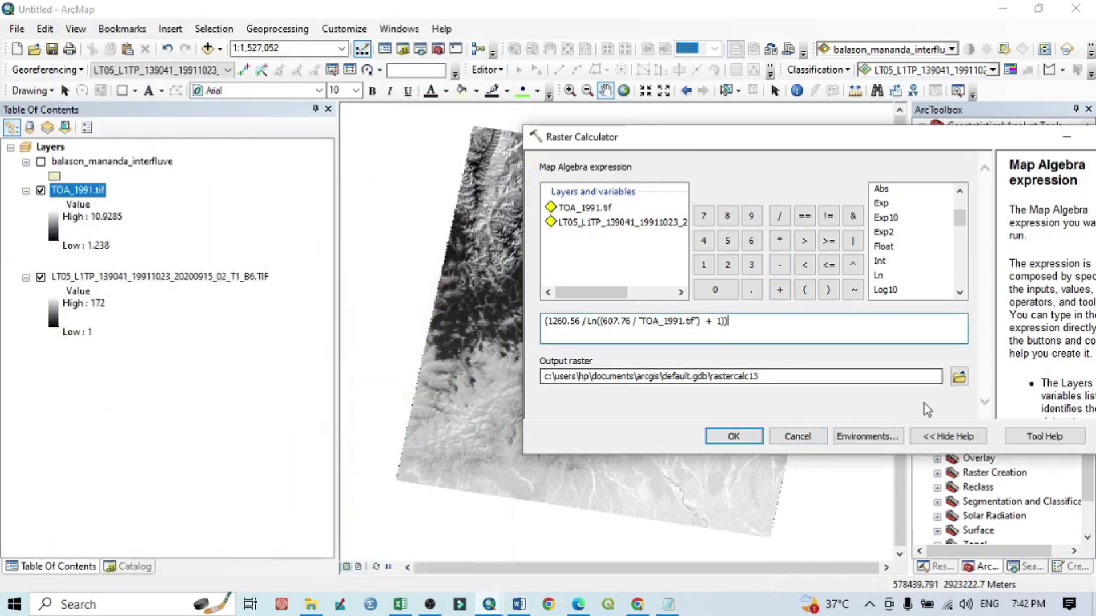
pyautogui.click(958, 377)
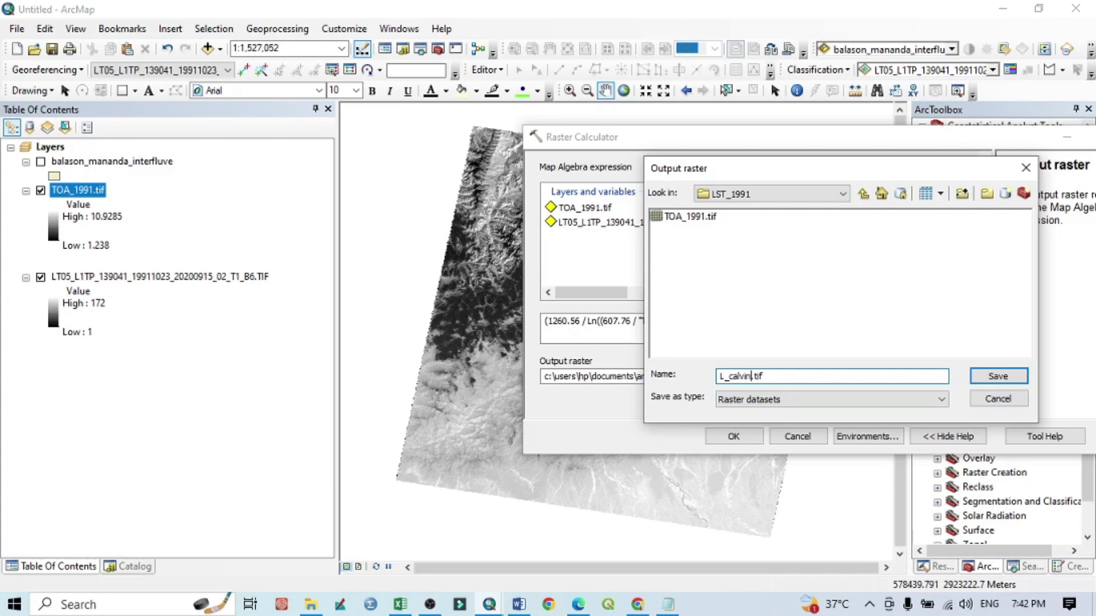
pyautogui.click(997, 377)
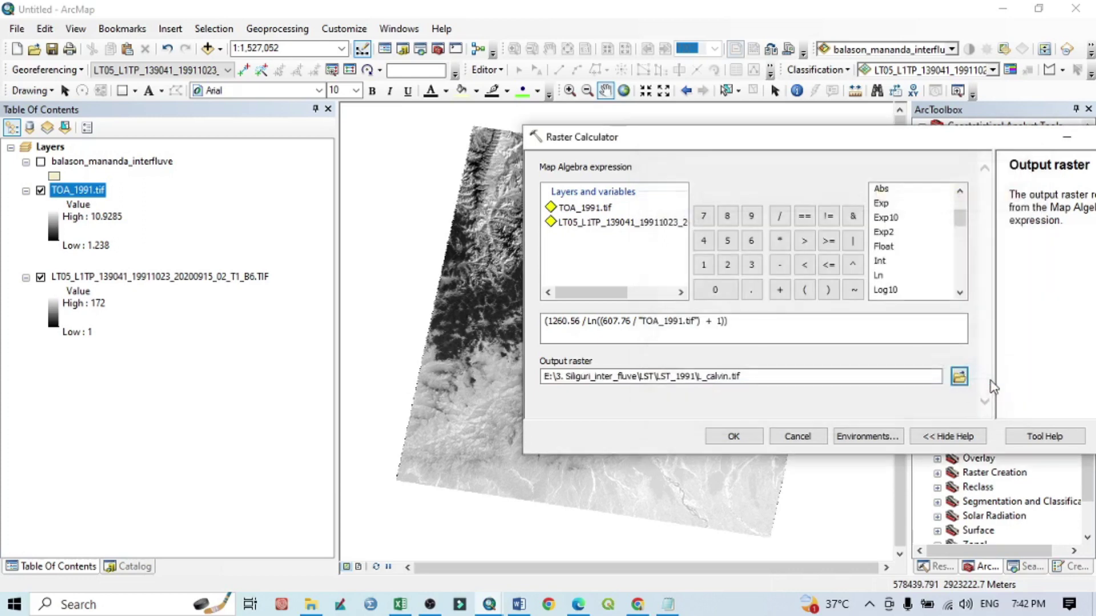
pyautogui.click(734, 437)
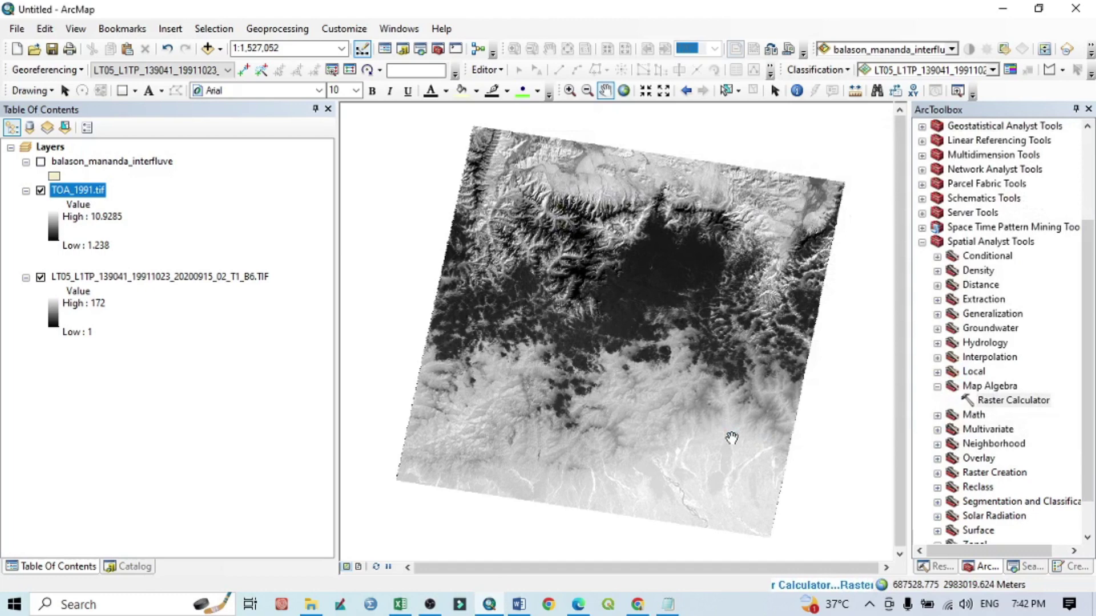
# Look up the Kelvin-to-Celsius formula C = T − 273.15 in the Word document, then return to ArcMap
pyautogui.click(504, 610)
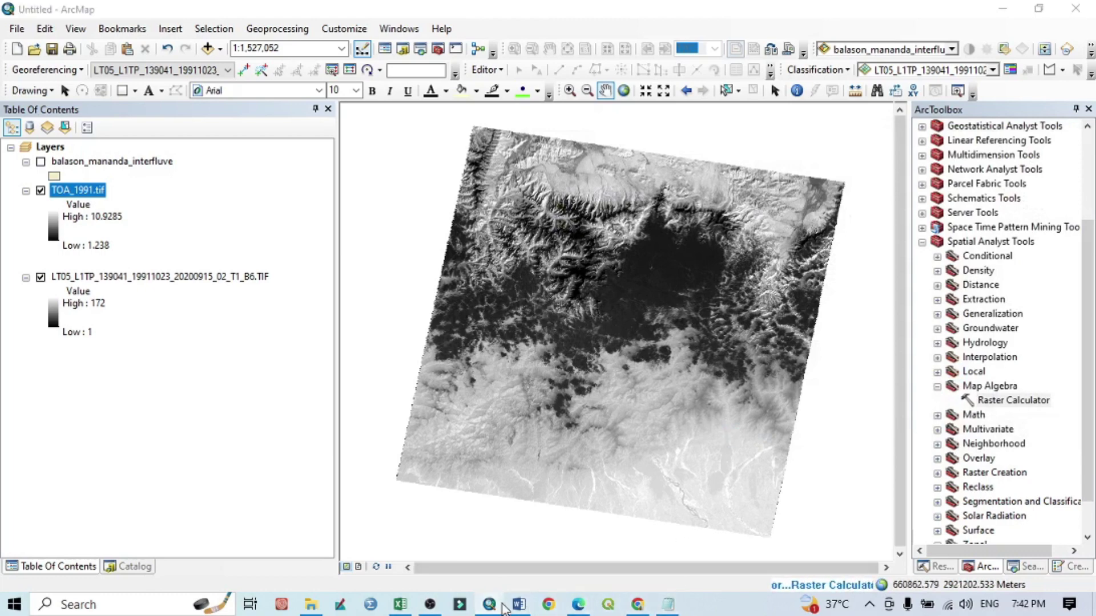
pyautogui.click(518, 605)
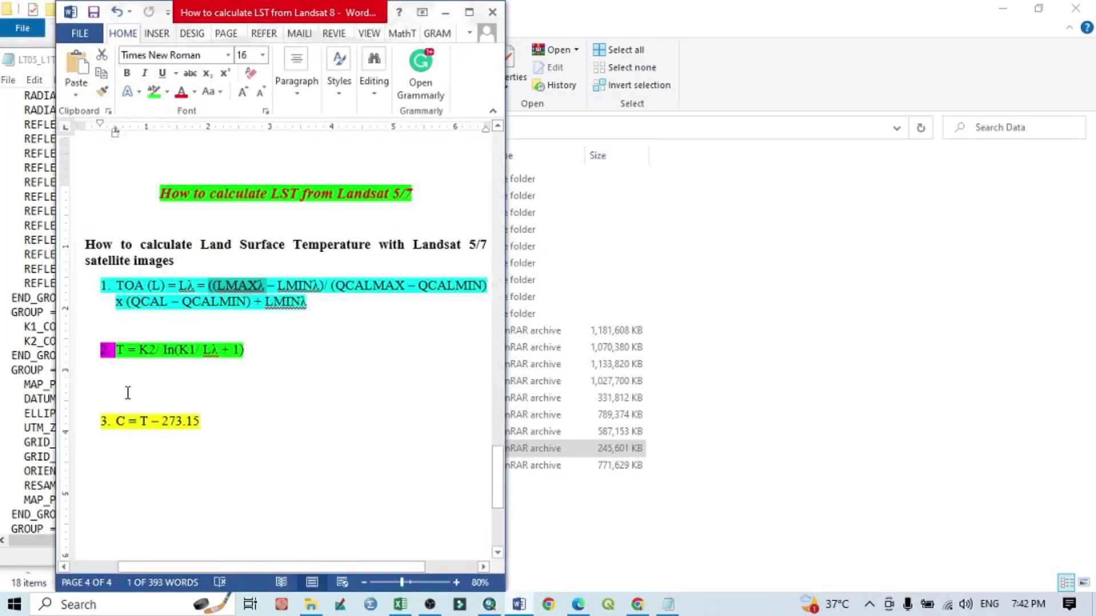
pyautogui.doubleClick(147, 421)
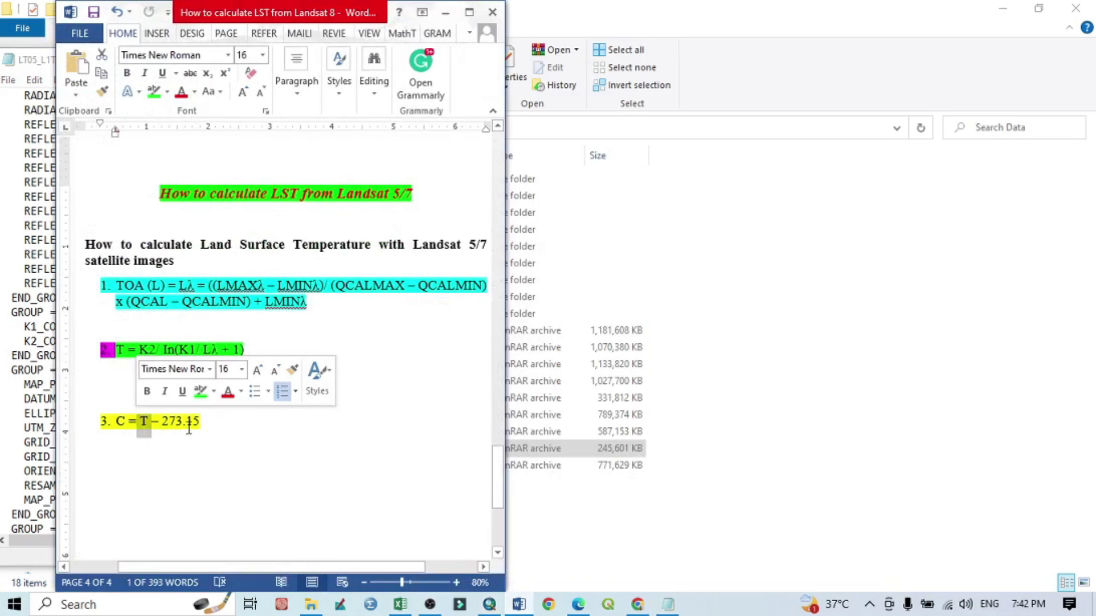
pyautogui.moveTo(201, 422); pyautogui.dragTo(162, 422)
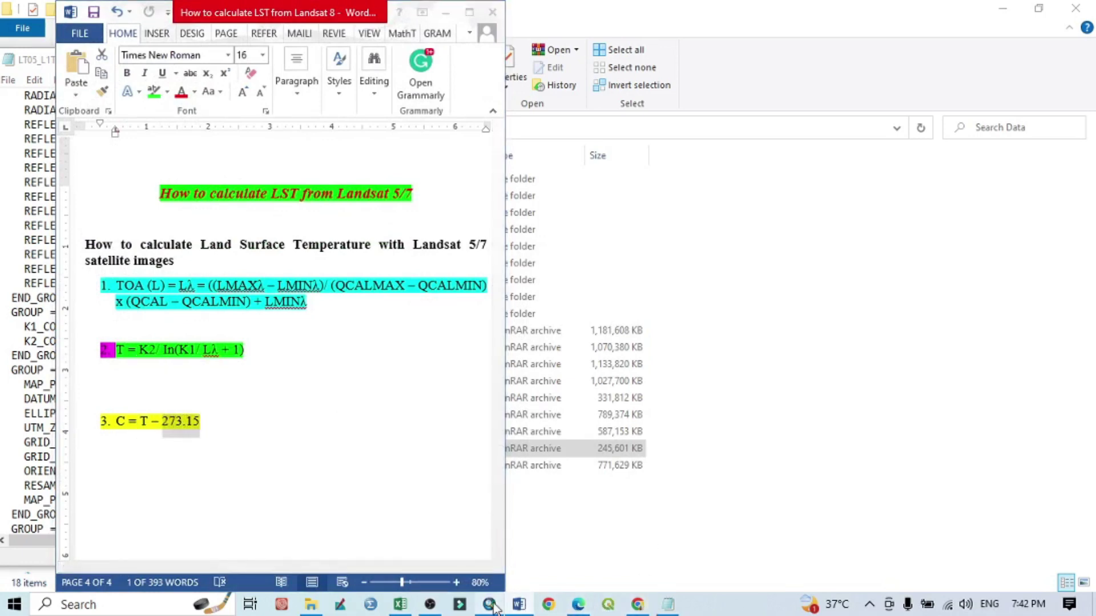
pyautogui.click(606, 606)
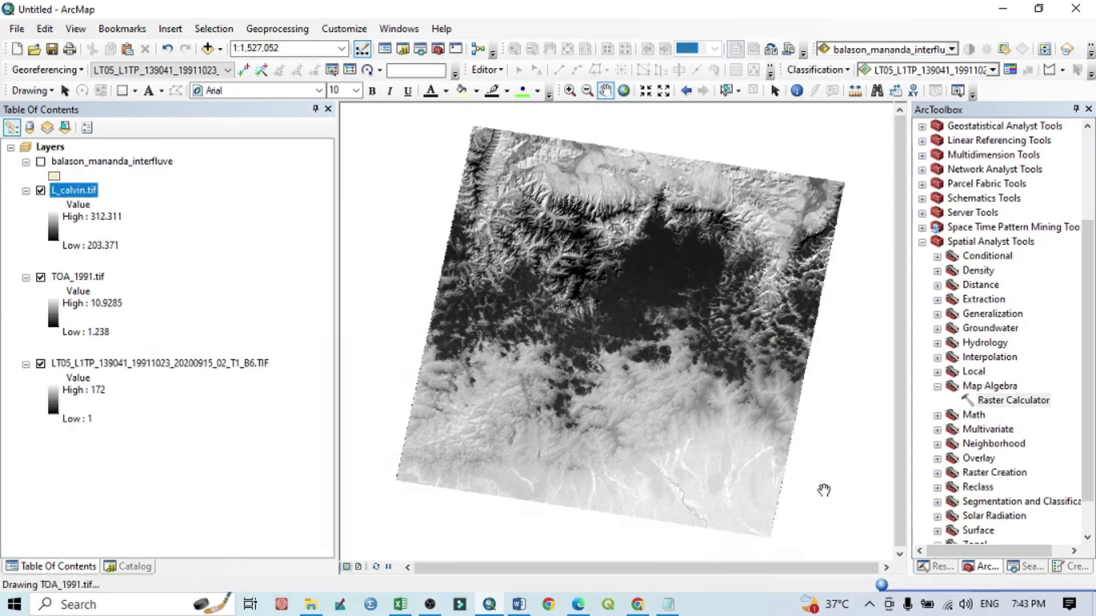
# Build the Raster Calculator expression "L_calvin.tif" - 273.15 to convert the temperature to Celsius
pyautogui.doubleClick(1010, 401)
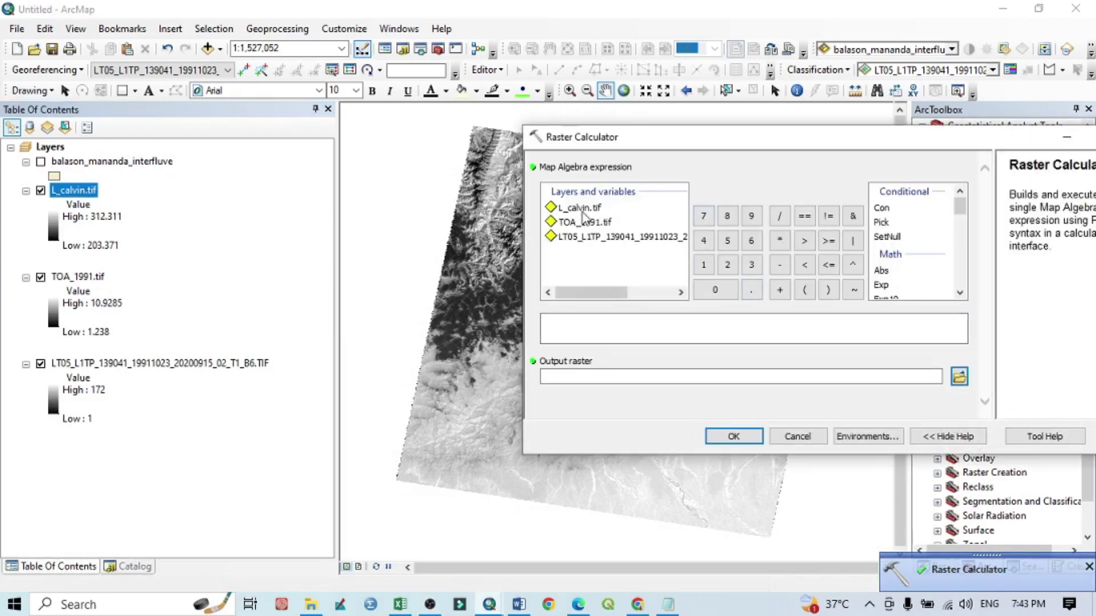
pyautogui.doubleClick(581, 207)
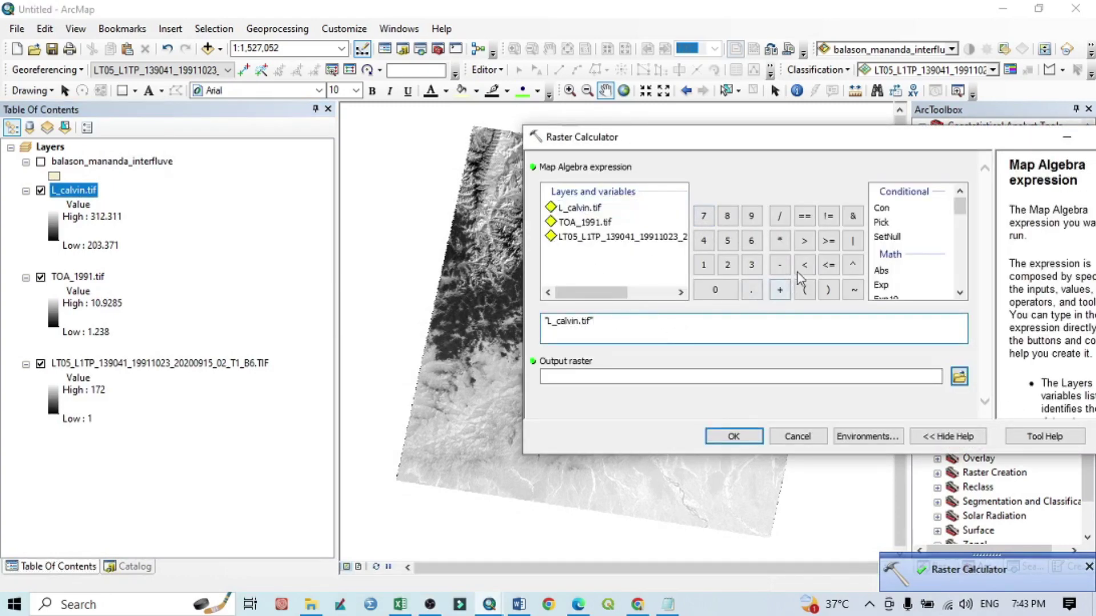
pyautogui.click(780, 266)
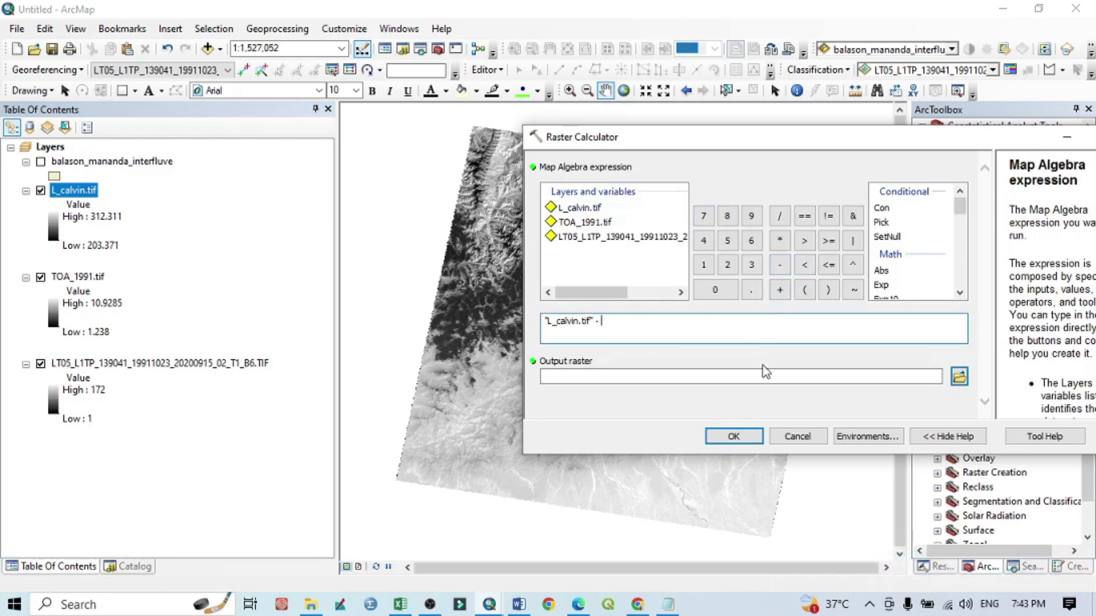
pyautogui.write('273.15')
# Save the Celsius output raster as LST_CEL_1990.tif in the LST_1991 folder and run the calculation
pyautogui.click(958, 377)
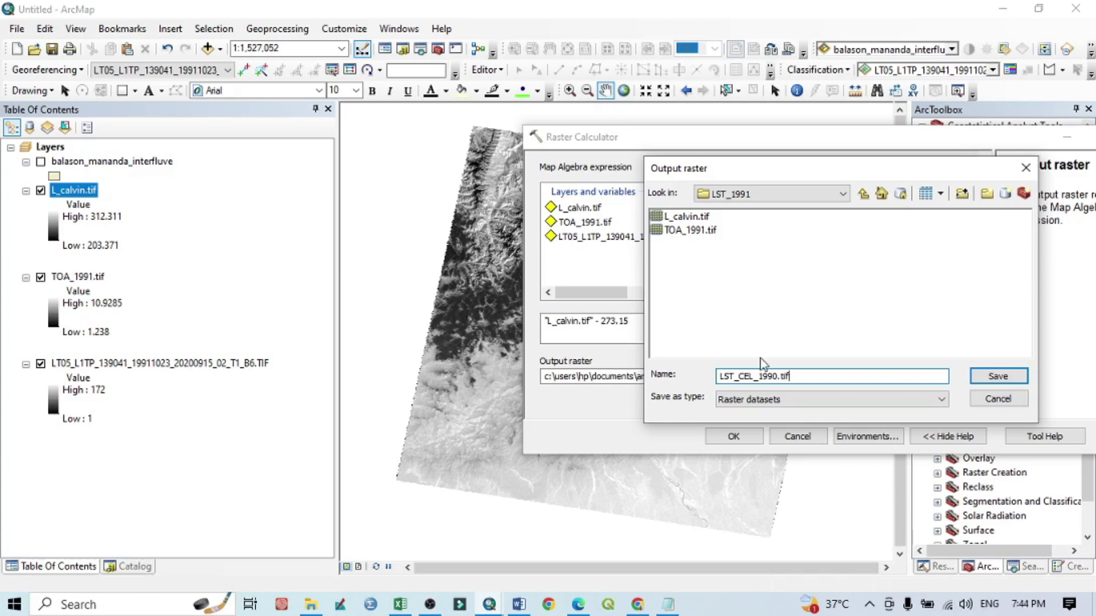
pyautogui.click(1000, 377)
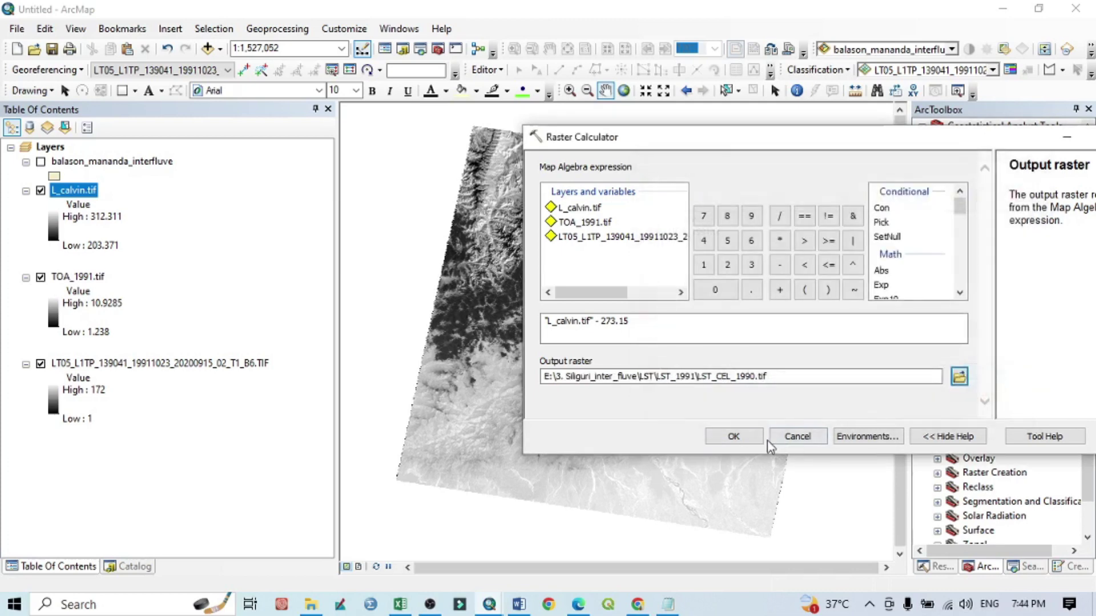
pyautogui.click(735, 437)
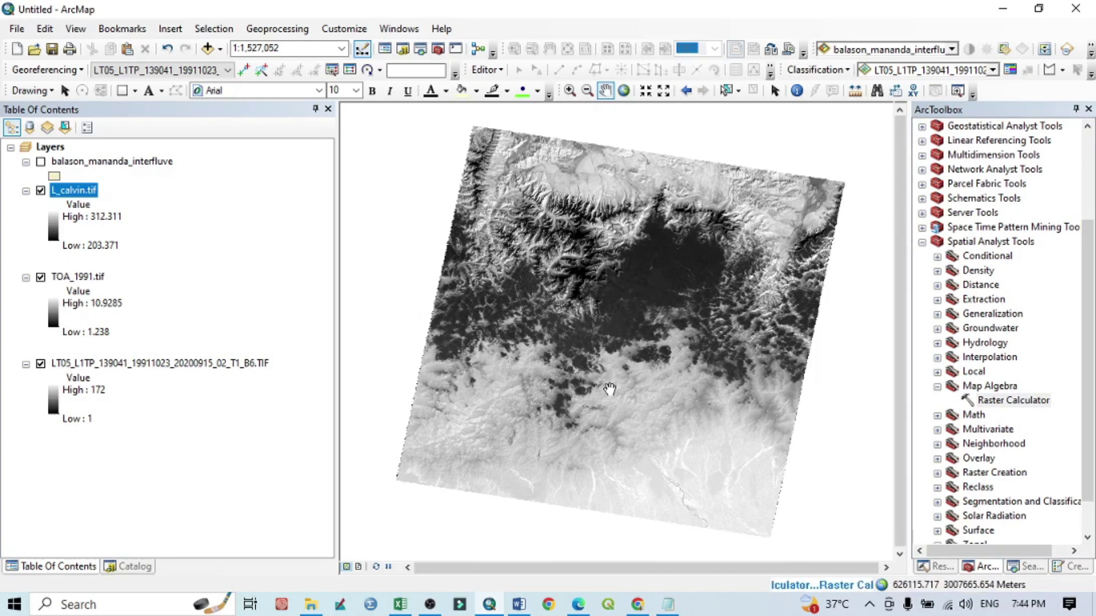
# Hide the band 6, TOA_1991.tif and L_calvin.tif layers and collapse their legends
pyautogui.click(25, 450)
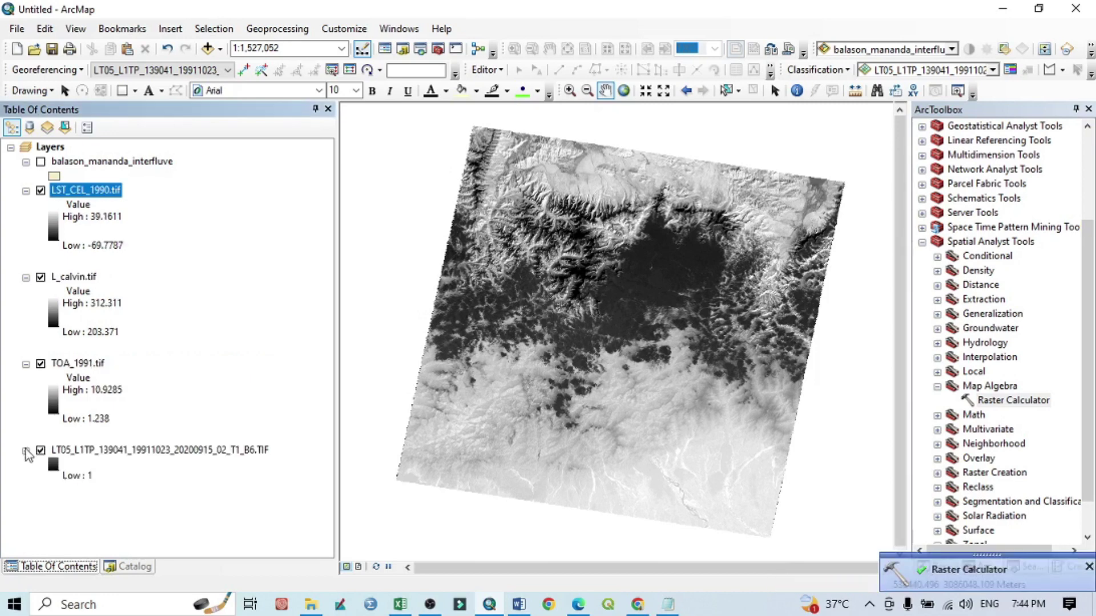
pyautogui.click(40, 450)
pyautogui.click(26, 365)
pyautogui.click(40, 363)
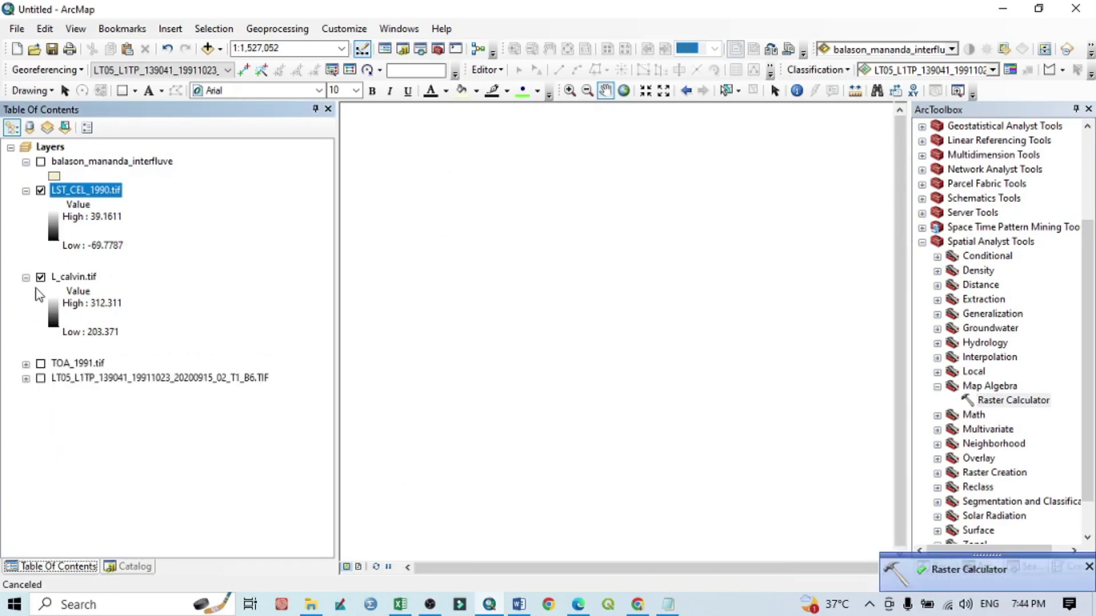
pyautogui.click(41, 278)
pyautogui.click(26, 278)
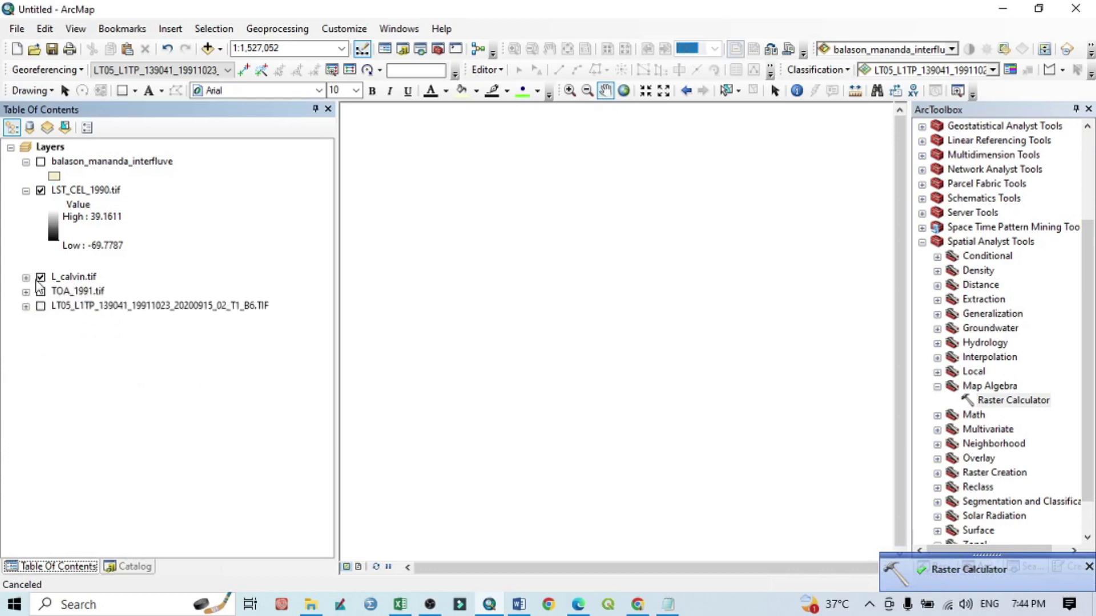
pyautogui.click(40, 278)
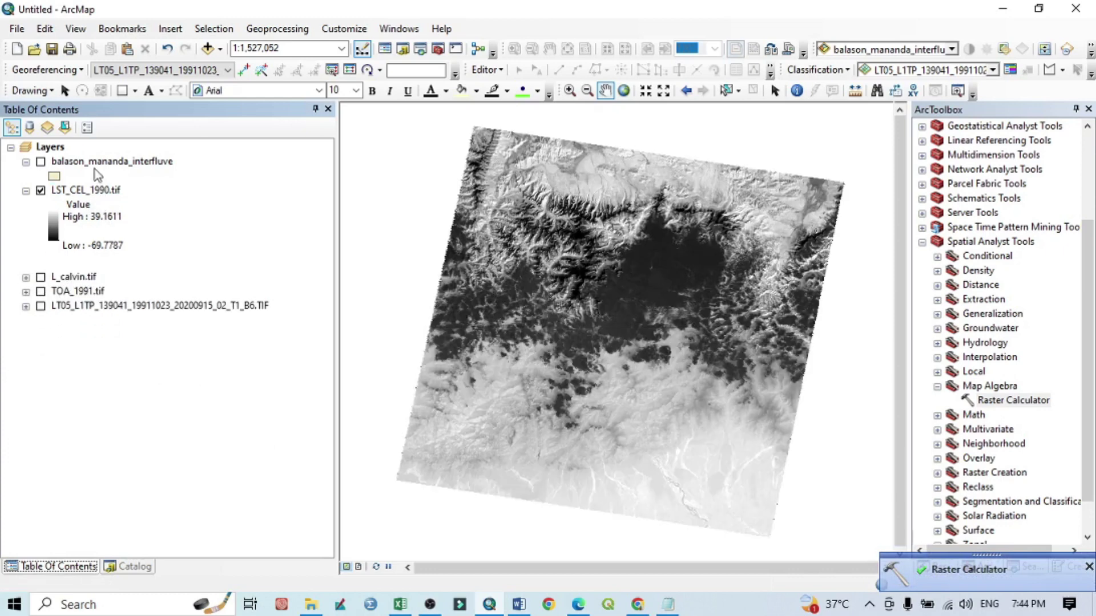
# Apply a green-yellow-red color ramp to the stretched LST_CEL_1990.tif layer and zoom to its extent
pyautogui.rightClick(111, 193)
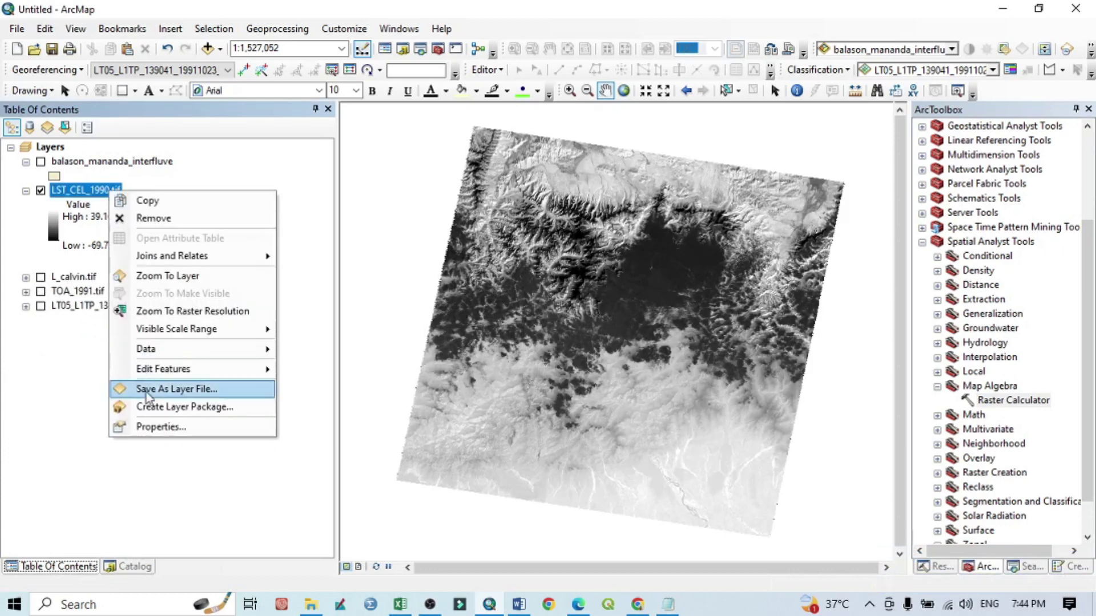
pyautogui.click(158, 426)
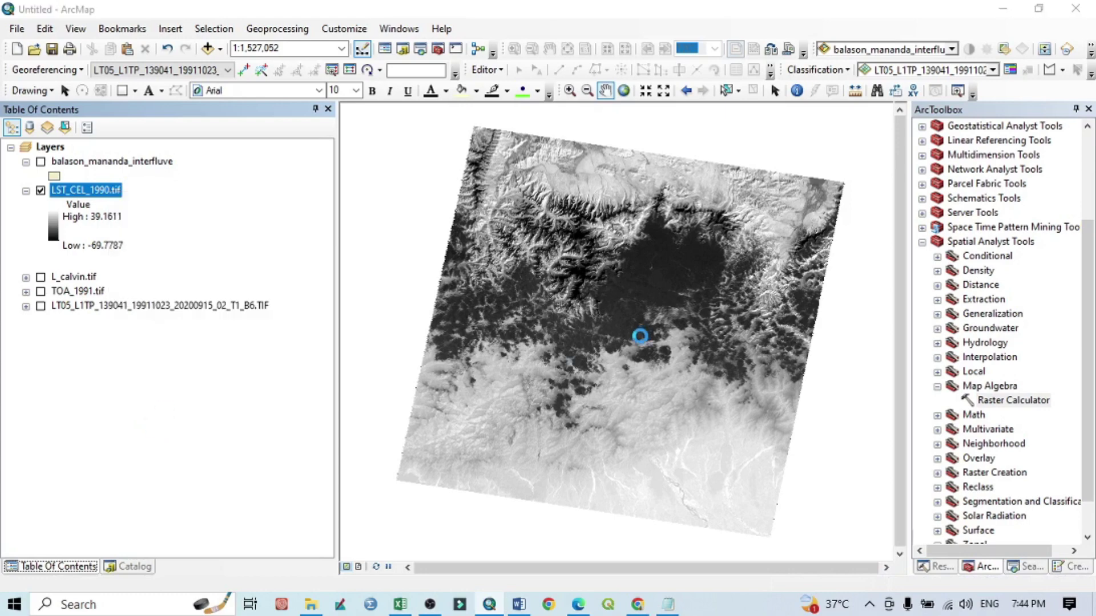
pyautogui.click(655, 307)
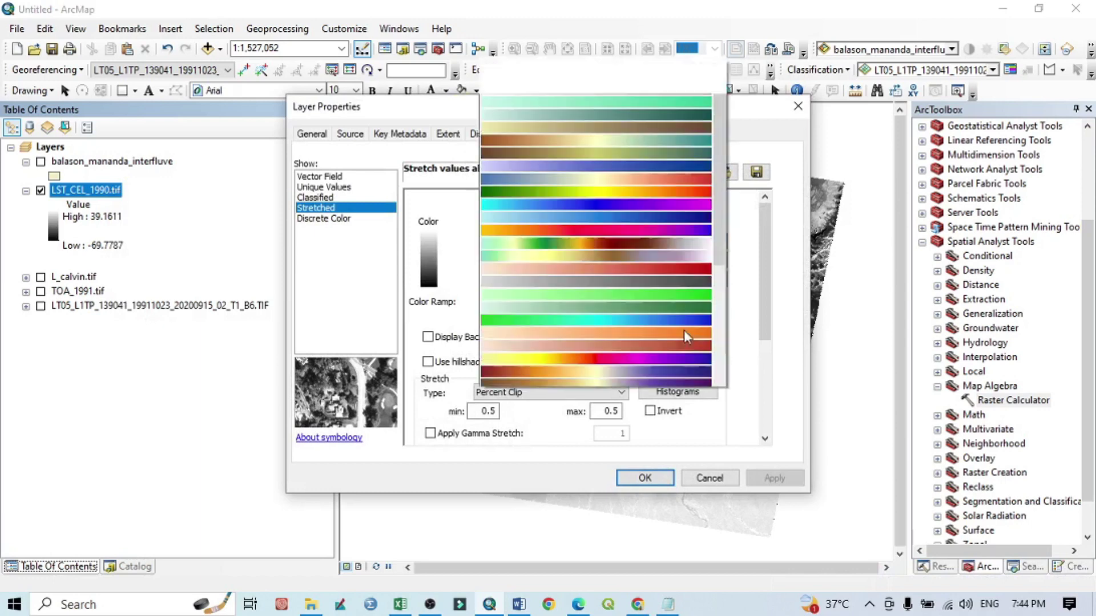
pyautogui.click(696, 133)
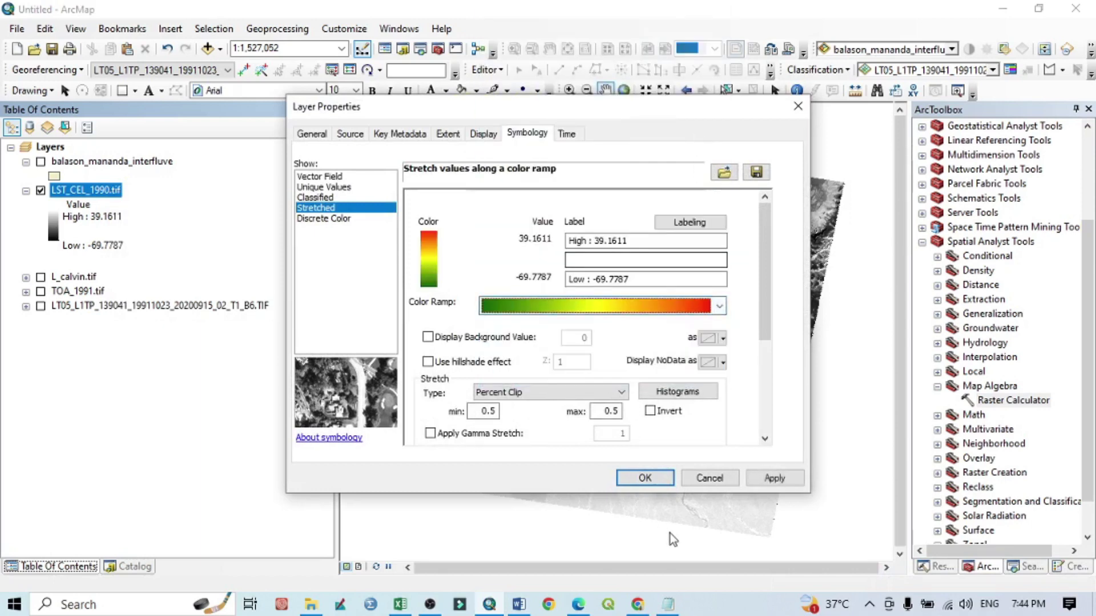
pyautogui.click(774, 478)
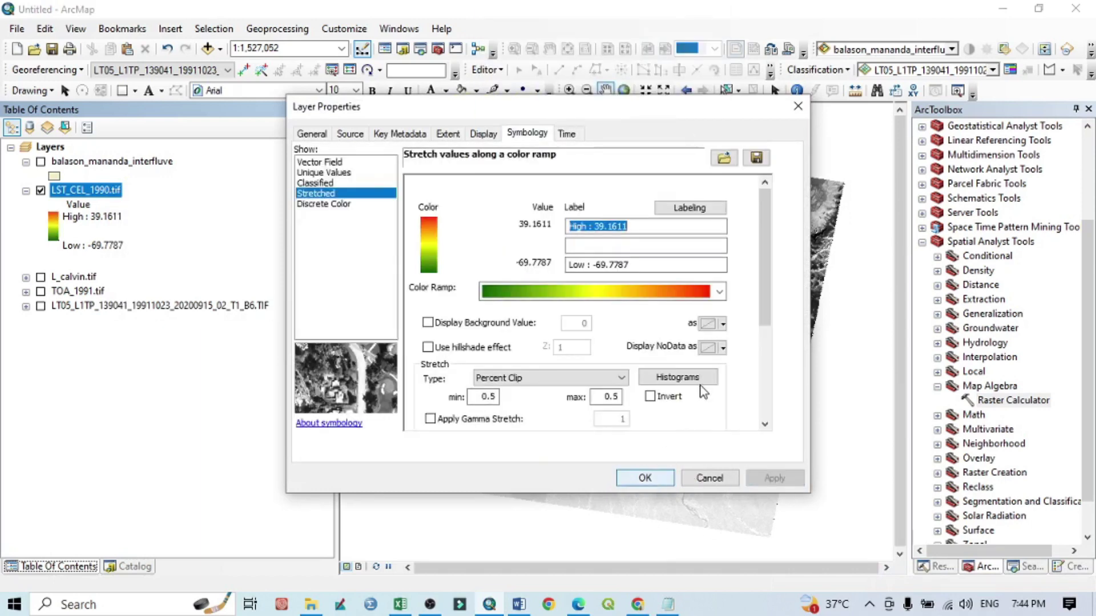
pyautogui.click(639, 482)
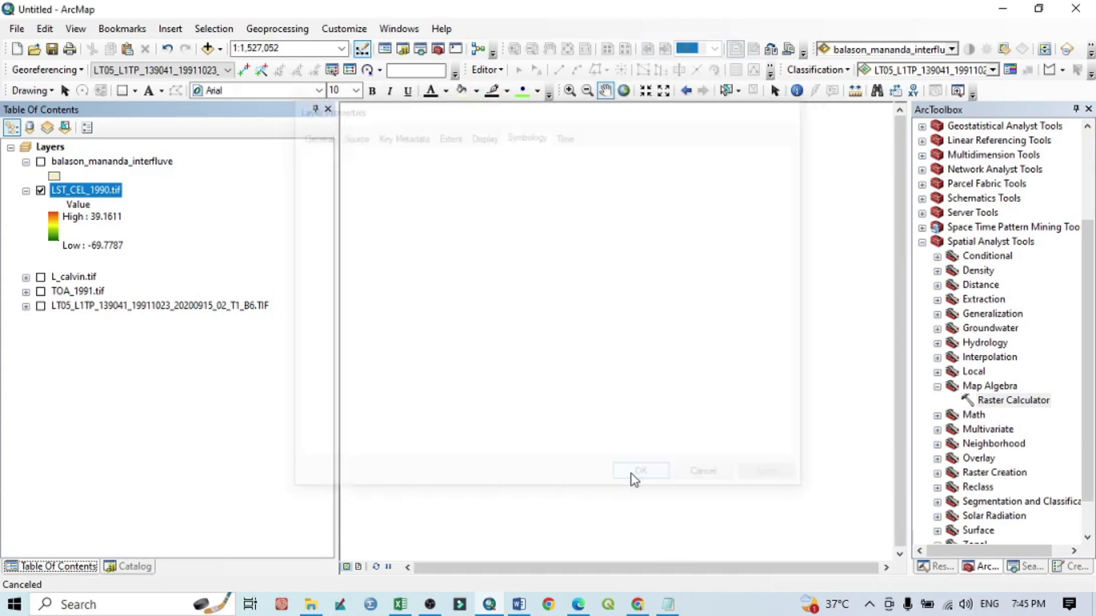
pyautogui.rightClick(106, 191)
pyautogui.click(161, 271)
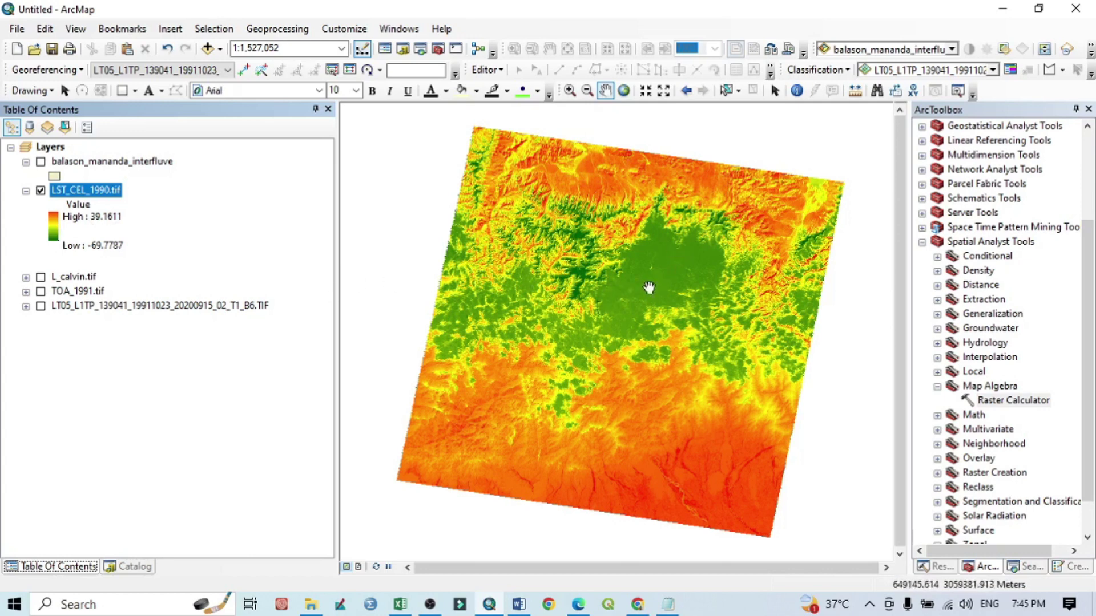
# Show the balason_mananda_interfluve boundary layer over the temperature raster and zoom to its extent
pyautogui.click(42, 162)
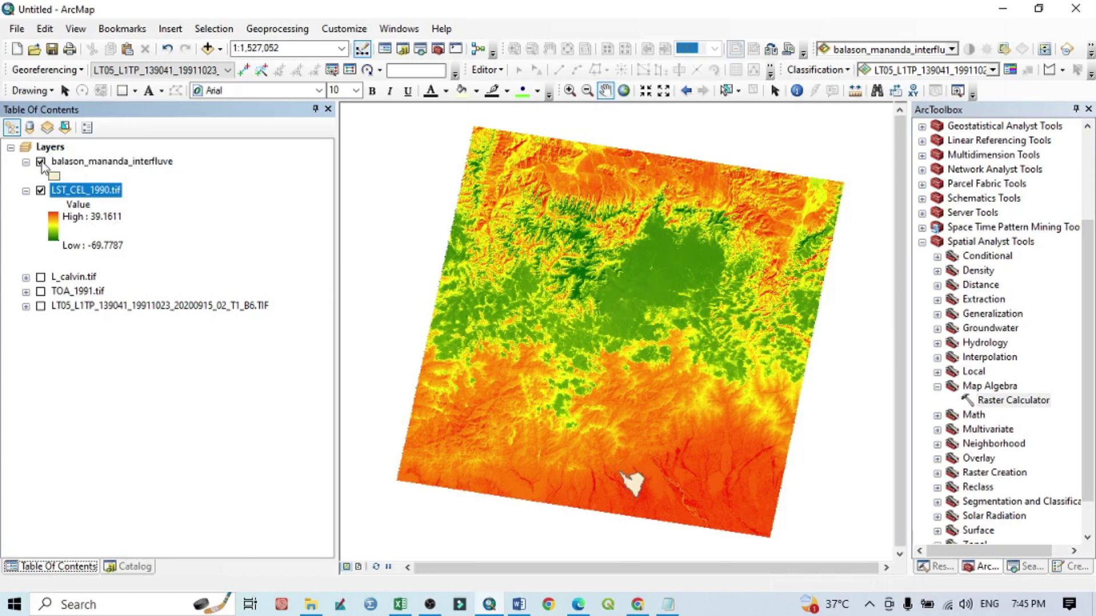
pyautogui.rightClick(105, 162)
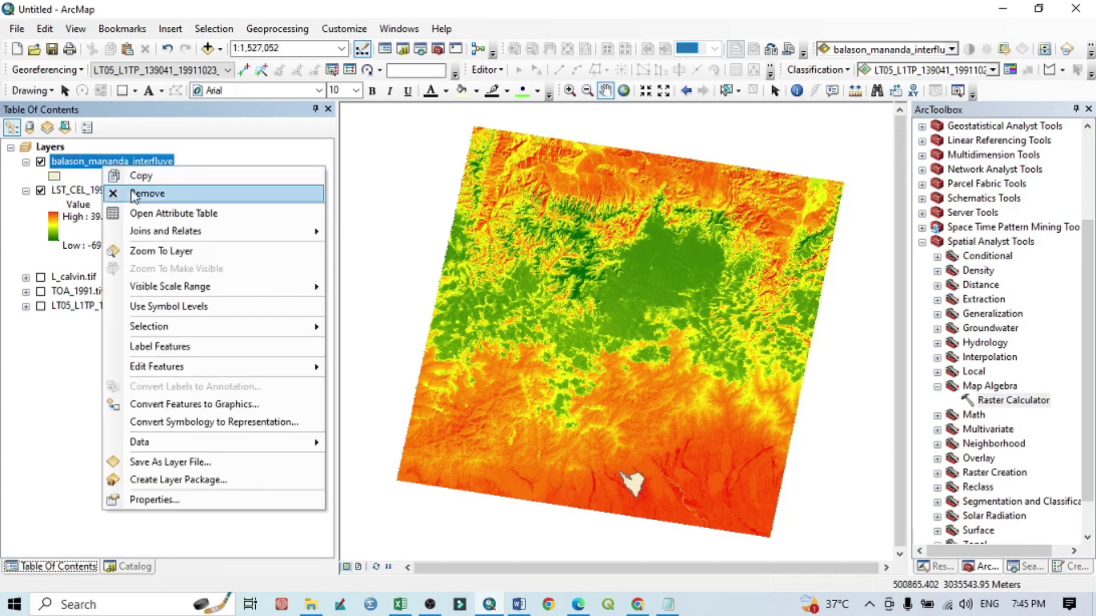
pyautogui.click(170, 253)
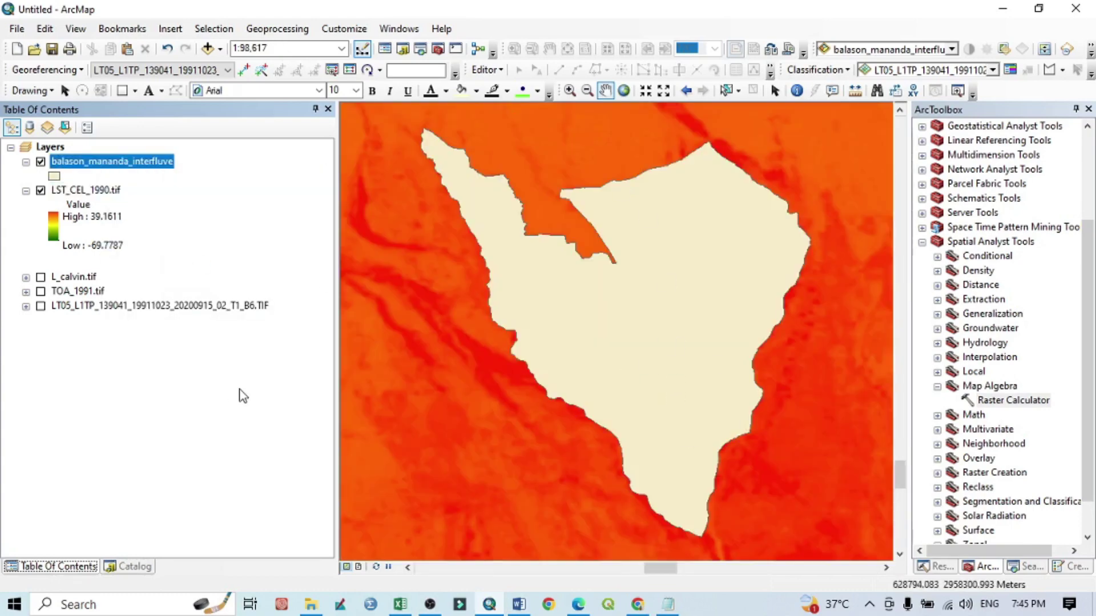
pyautogui.click(41, 162)
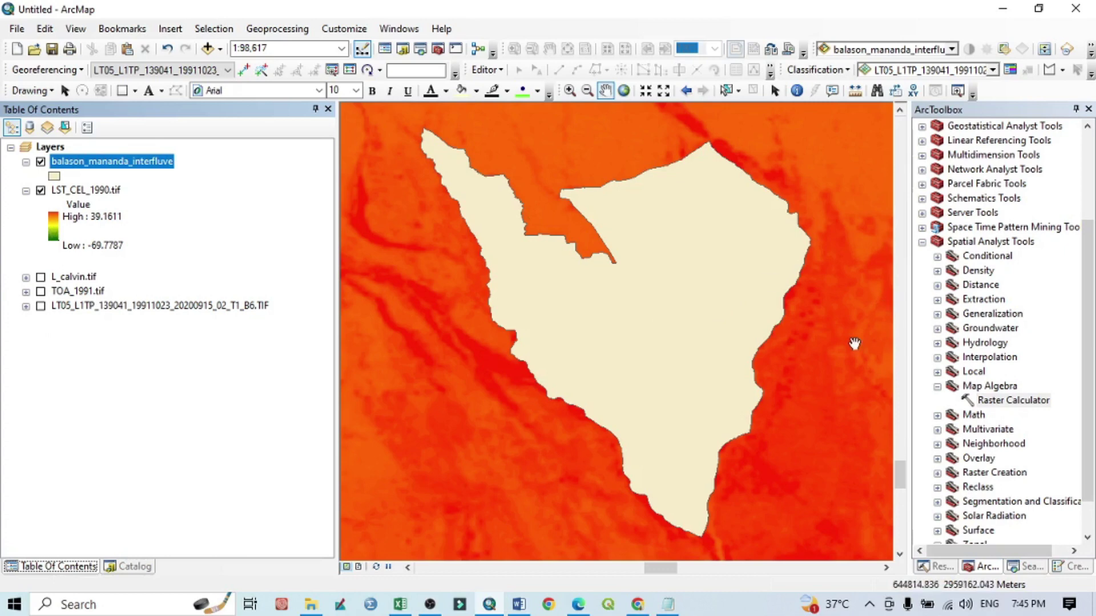
# Set up Extract by Mask on LST_CEL_1990.tif with balason_mananda_interfluve as the mask and SILI_LST_1991.tif in the LST_1991 folder as output
pyautogui.click(937, 300)
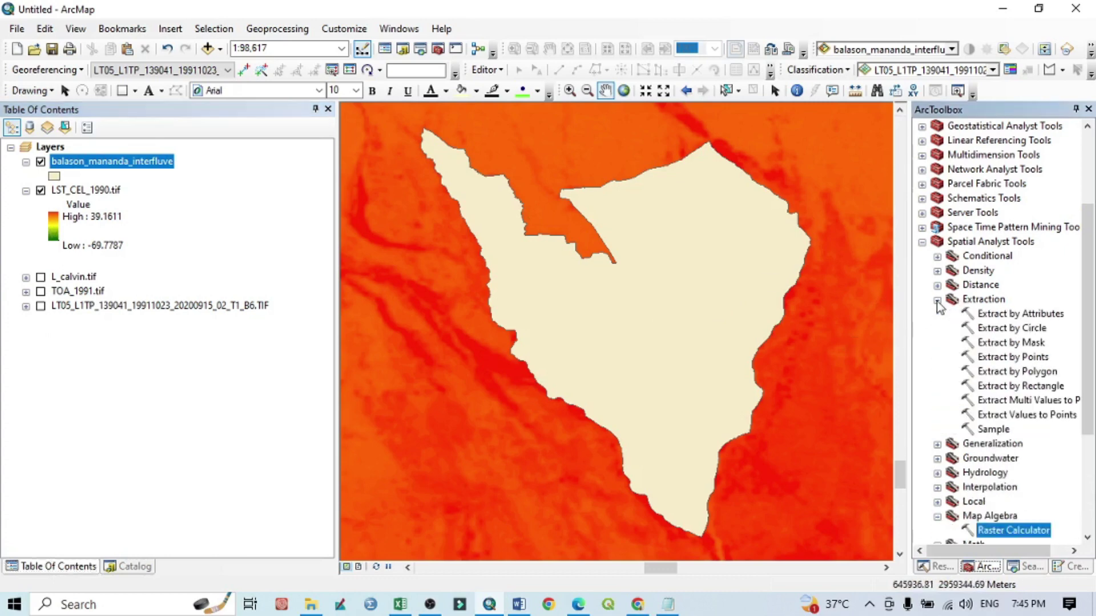
pyautogui.doubleClick(1003, 343)
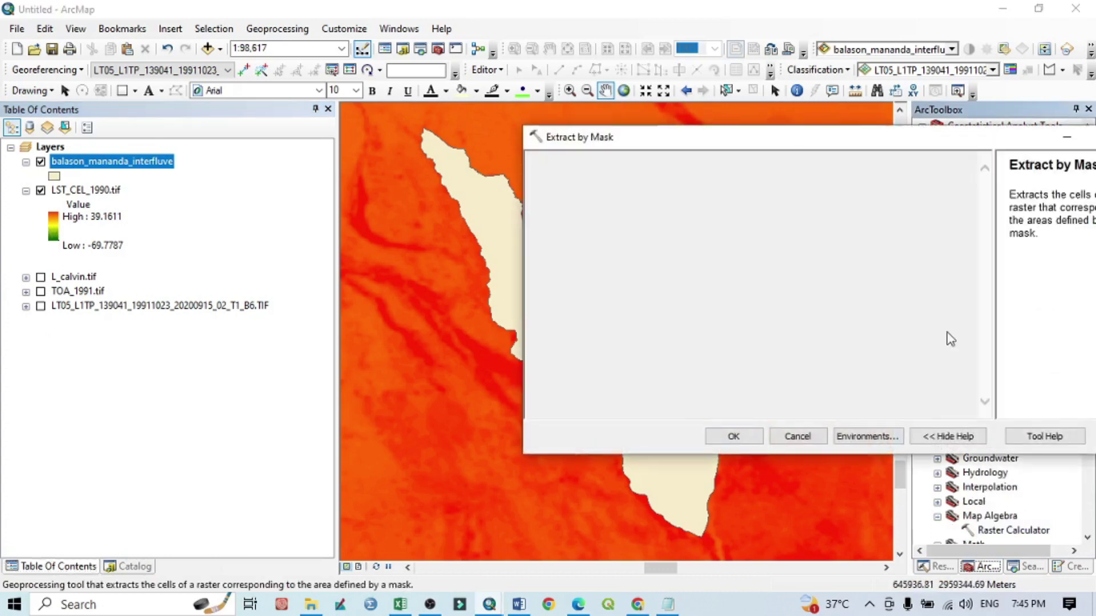
pyautogui.click(931, 181)
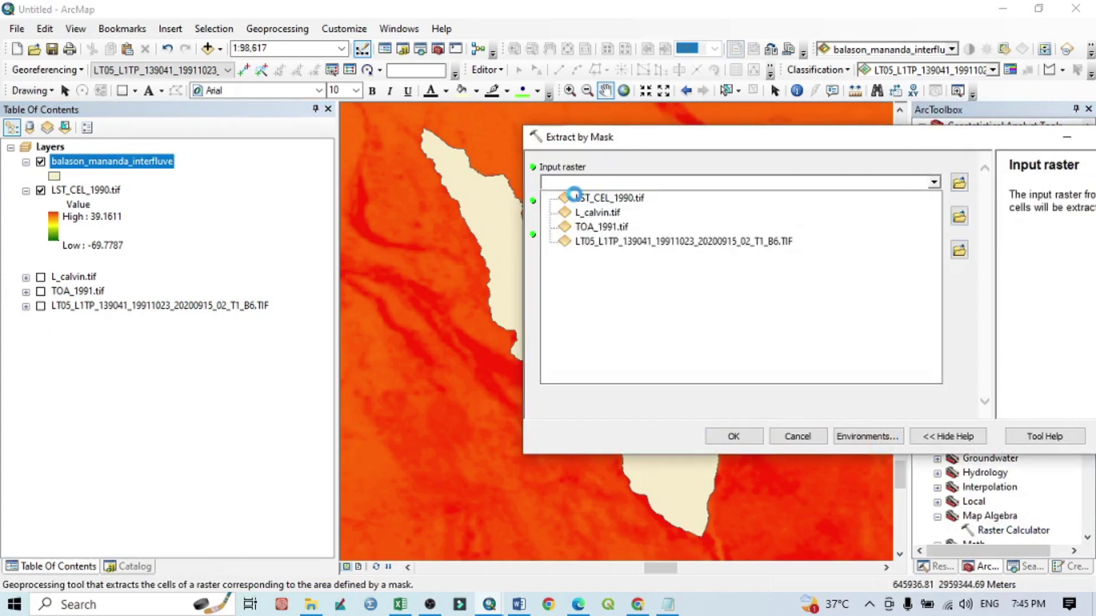
pyautogui.click(614, 203)
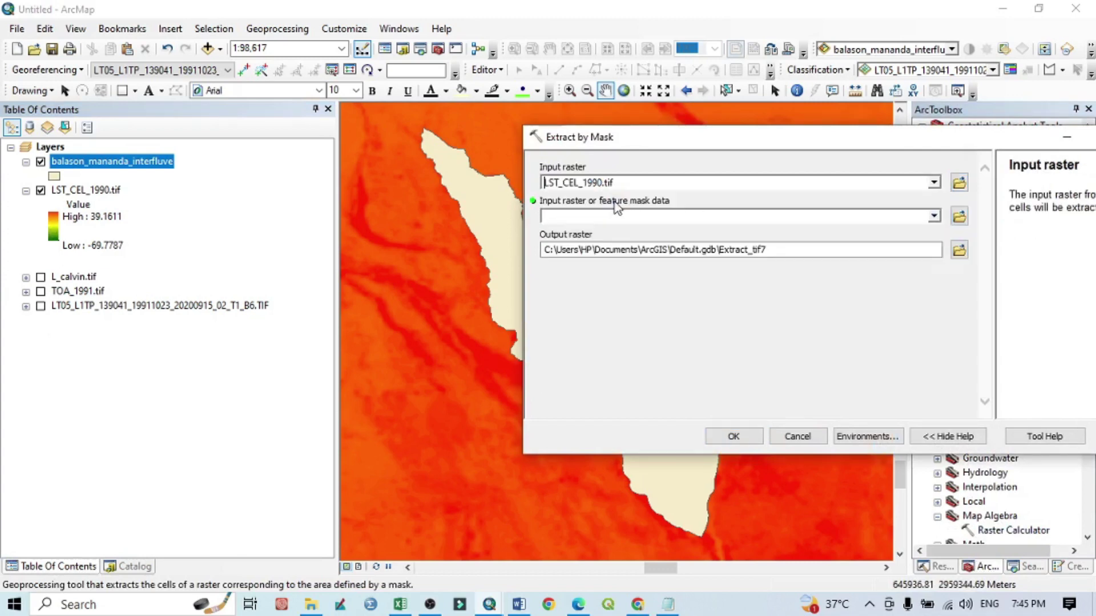
pyautogui.click(935, 217)
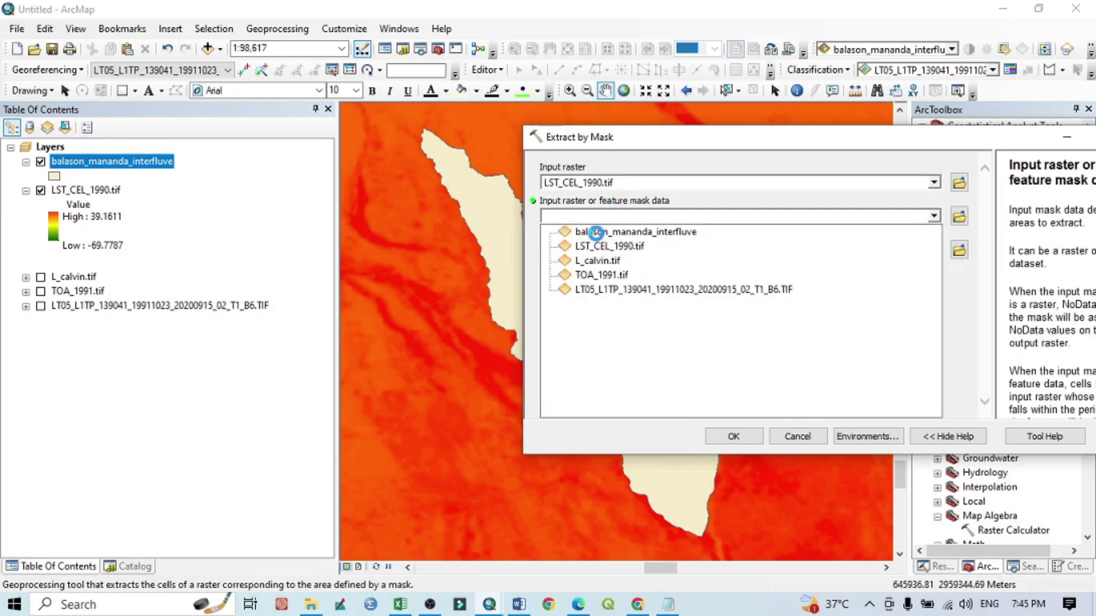
pyautogui.click(595, 232)
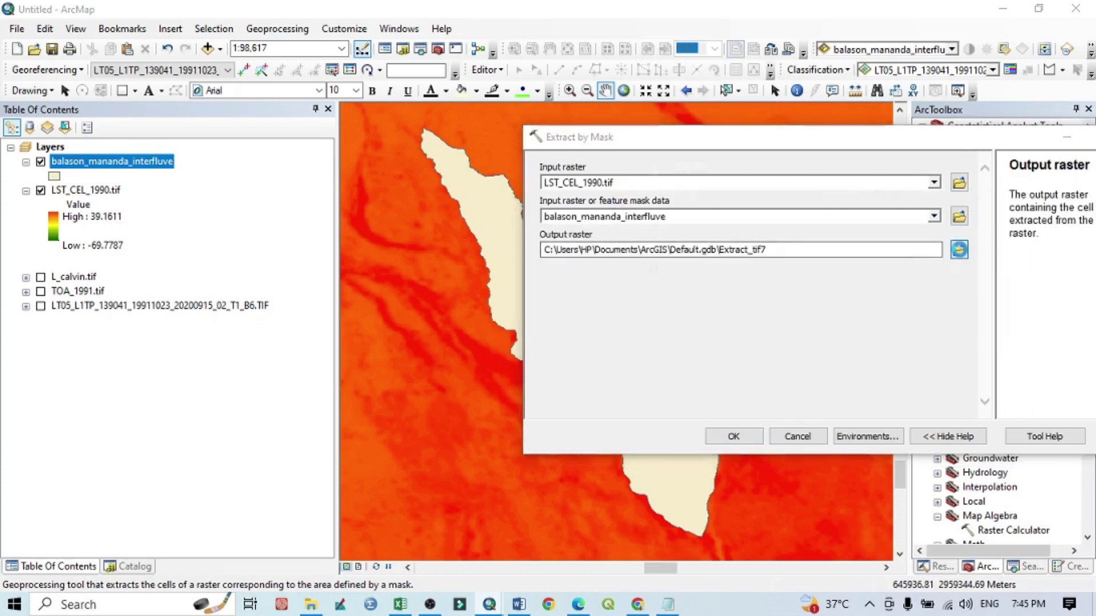
pyautogui.click(959, 249)
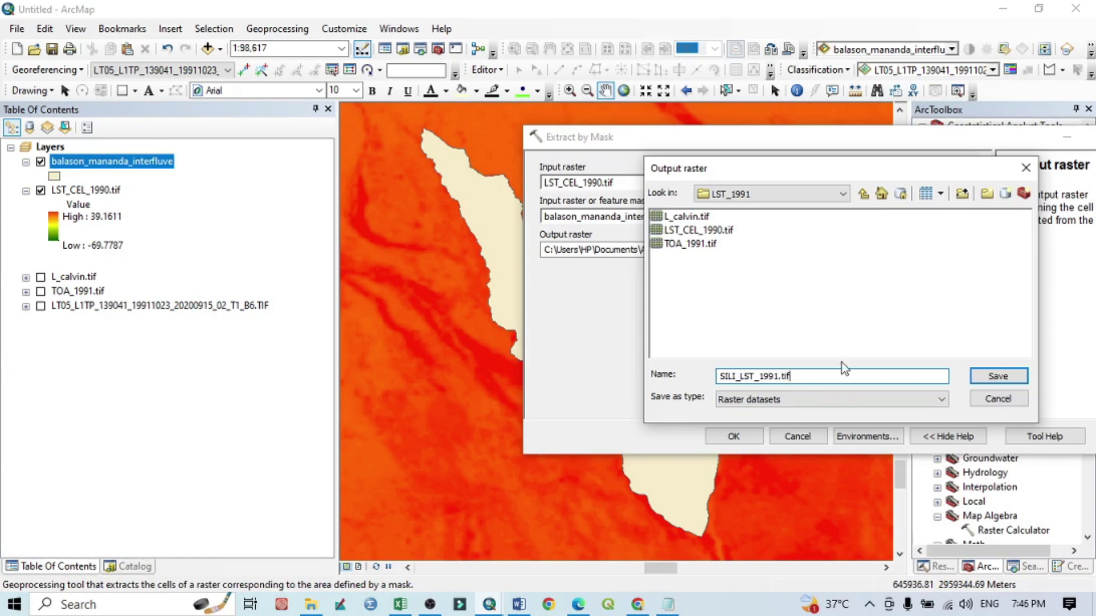
pyautogui.click(998, 376)
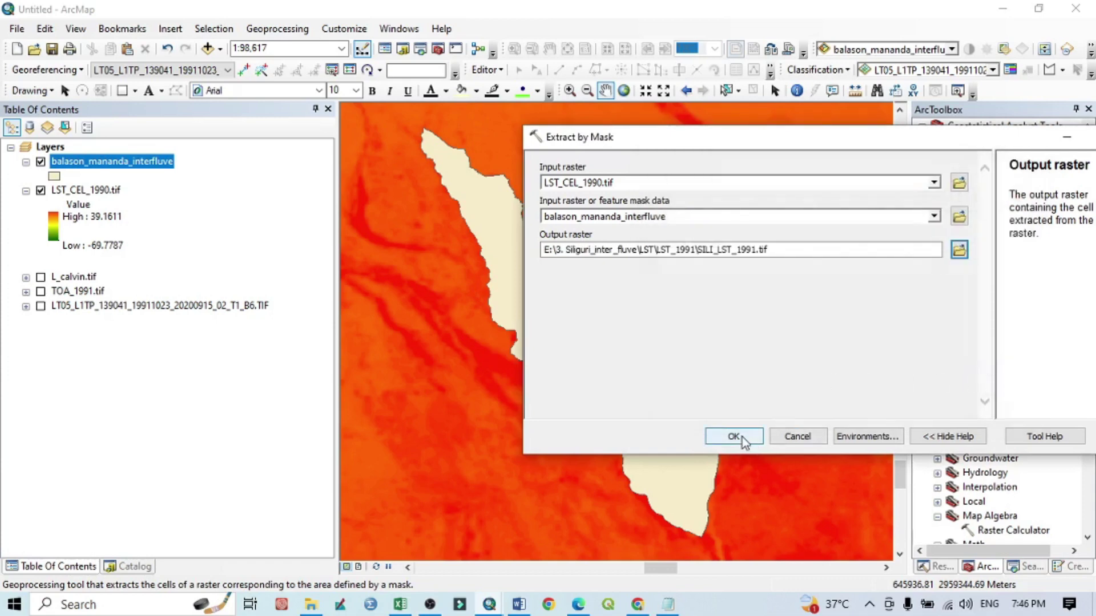
# Set the Extract by Mask processing extent to the same as layer balason_mananda_interfluve in the environment settings
pyautogui.click(856, 437)
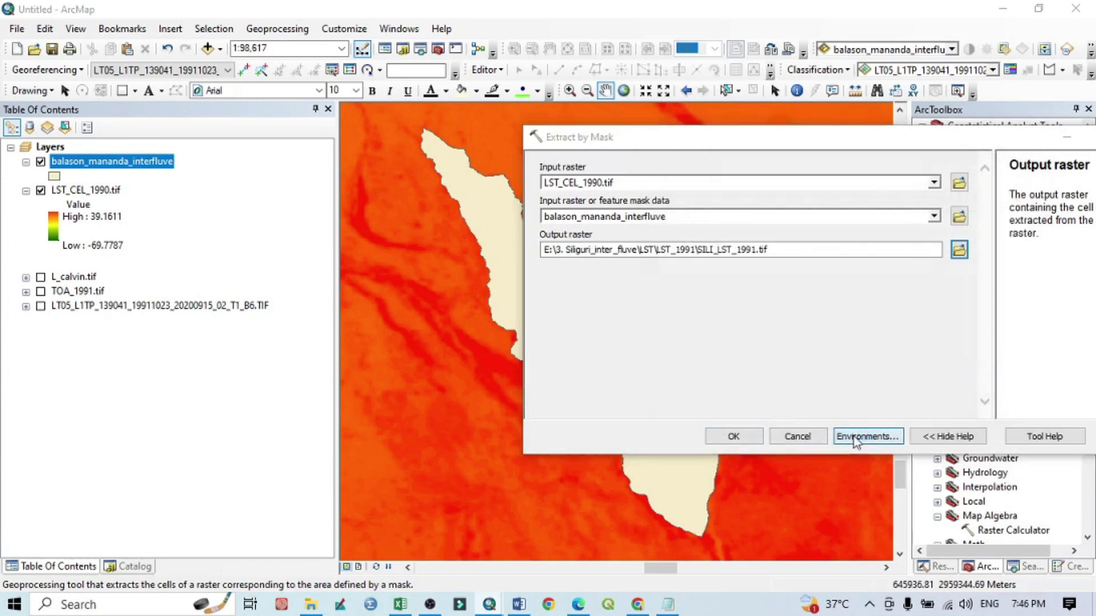
pyautogui.click(586, 204)
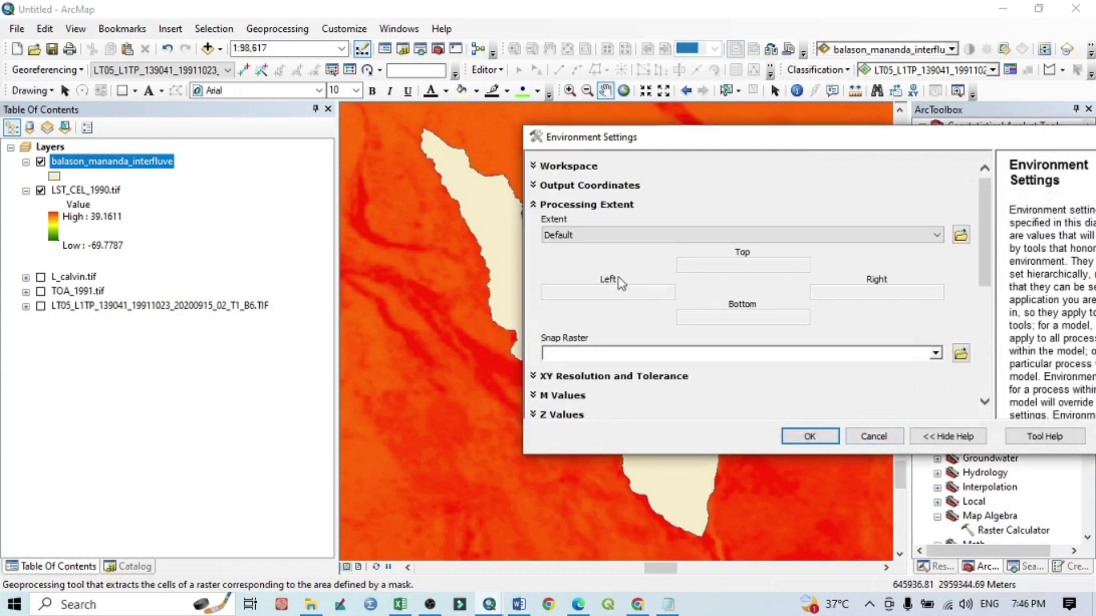
pyautogui.click(614, 235)
pyautogui.click(615, 301)
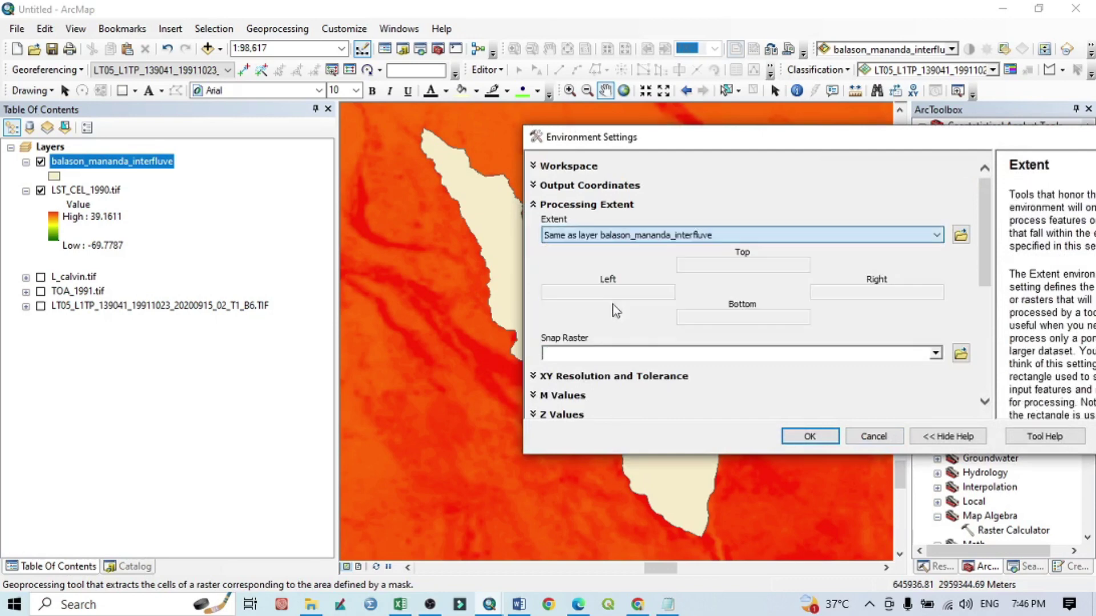
# Set the raster analysis mask to balason_mananda_interfluve, accept the environment settings and run the extraction
pyautogui.scroll(-5, 594, 342)
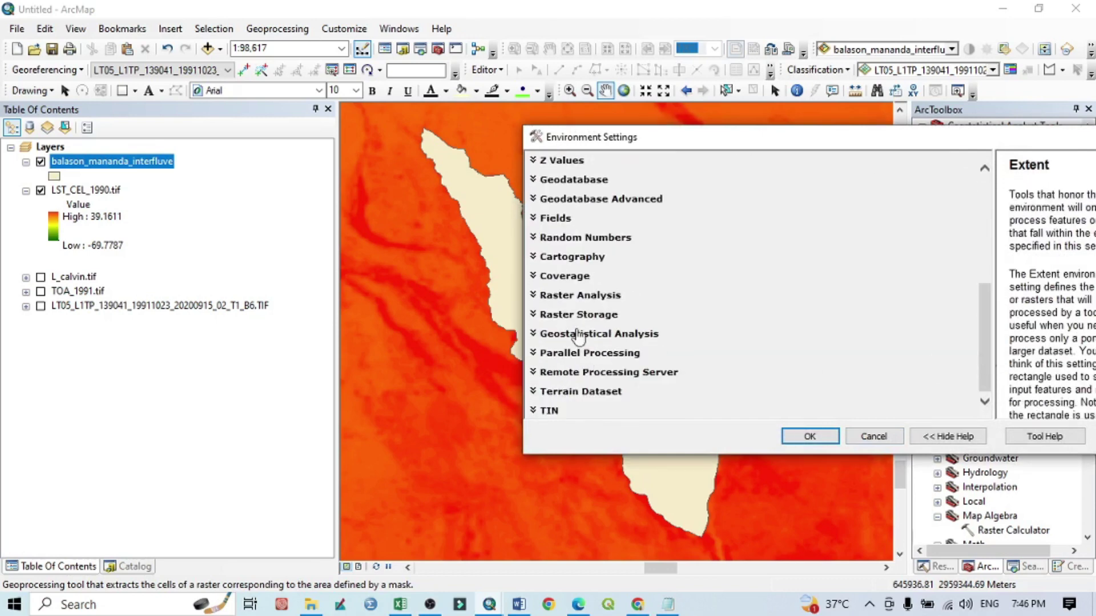
pyautogui.click(564, 315)
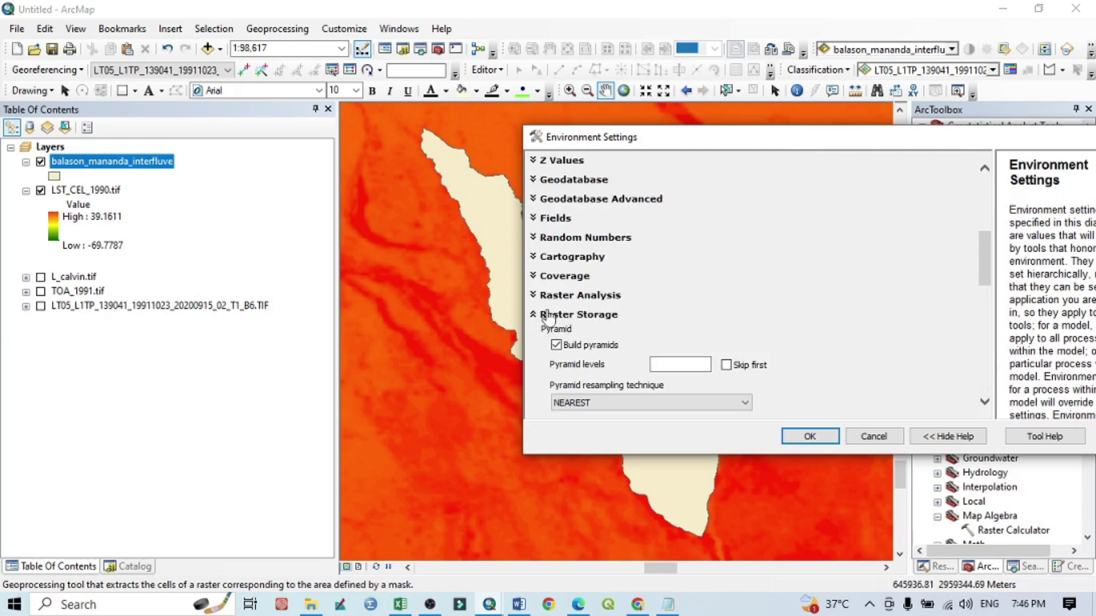
pyautogui.click(548, 315)
pyautogui.click(549, 296)
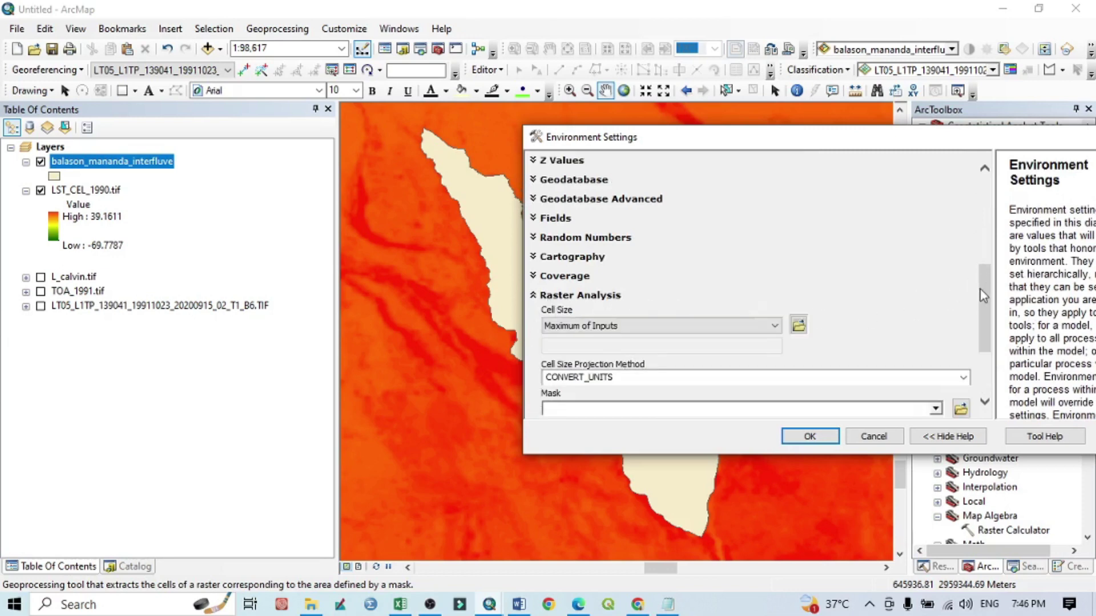
pyautogui.scroll(-2, 964, 325)
pyautogui.click(934, 292)
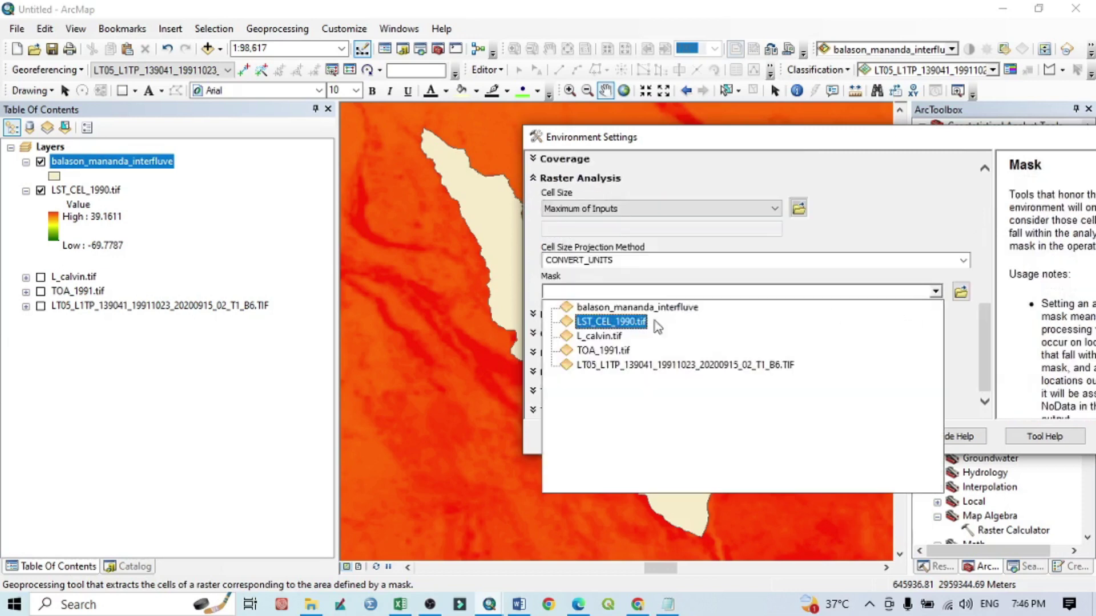
pyautogui.click(627, 306)
pyautogui.click(811, 436)
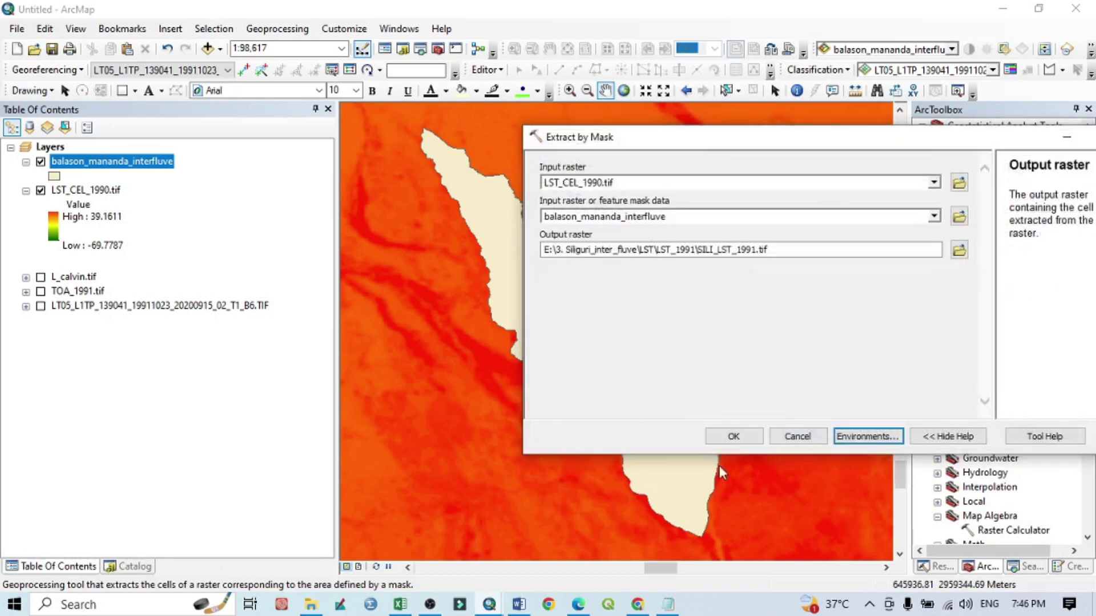
pyautogui.click(729, 435)
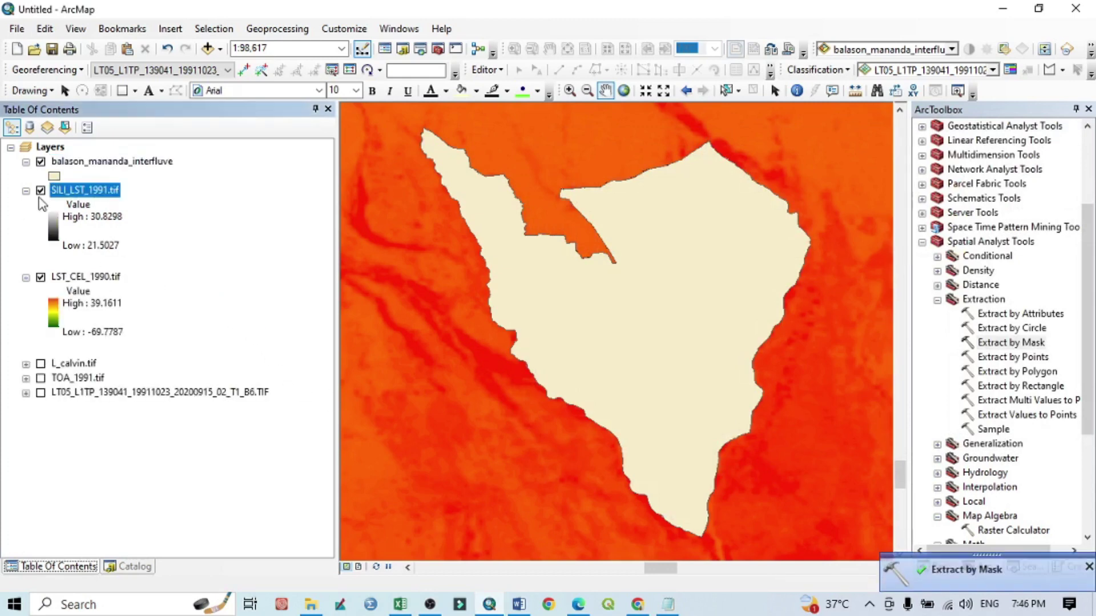
# Collapse and hide LST_CEL_1990.tif, hide the balason_mananda_interfluve boundary, and zoom to the SILI_LST_1991.tif layer
pyautogui.click(26, 277)
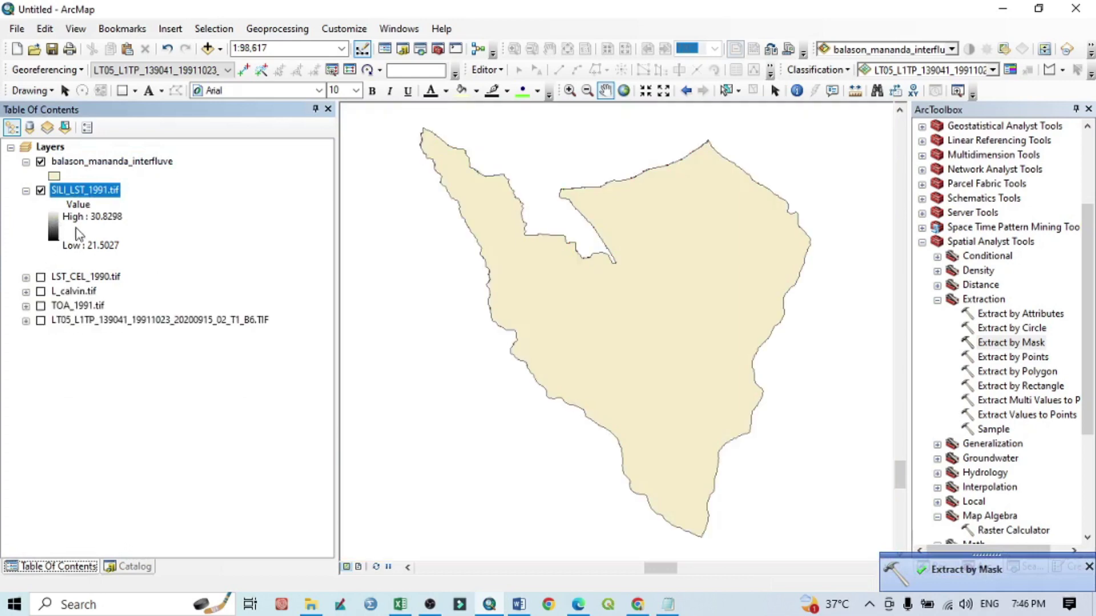
pyautogui.click(41, 162)
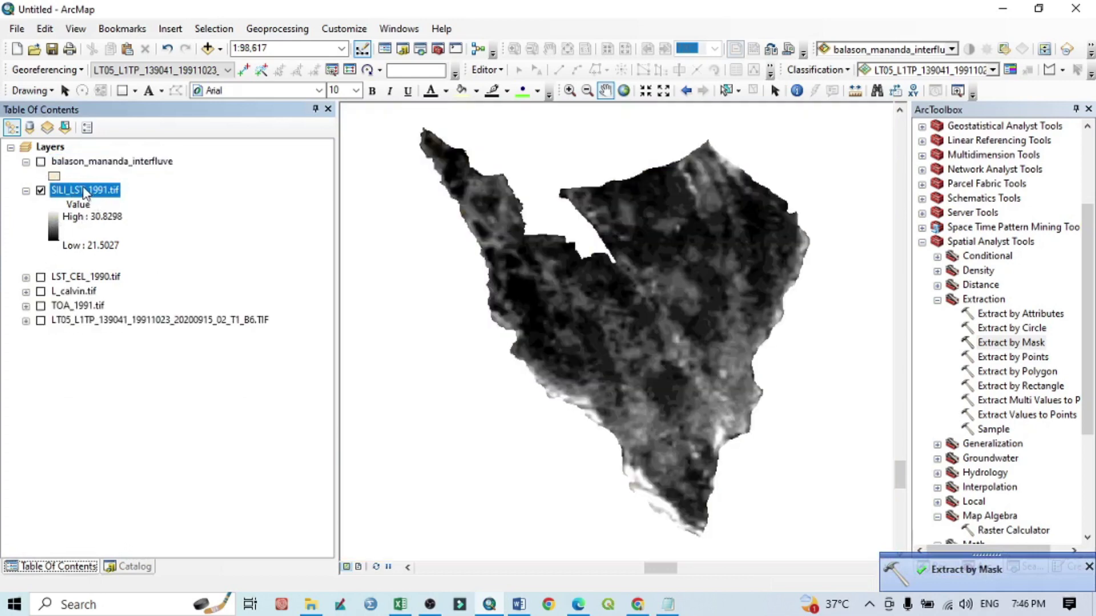
pyautogui.rightClick(84, 190)
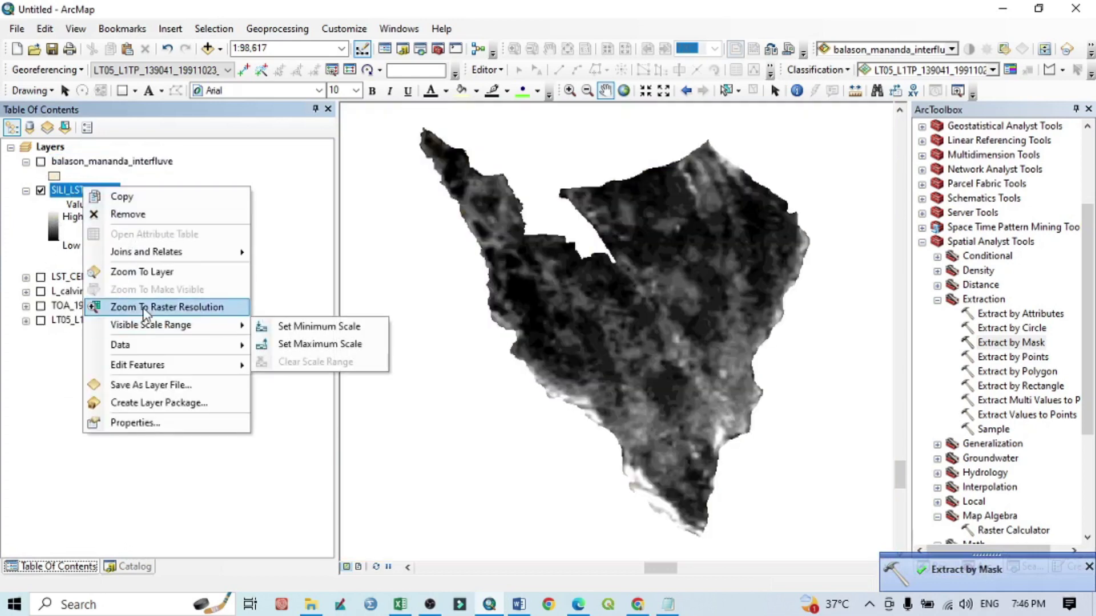
pyautogui.click(141, 271)
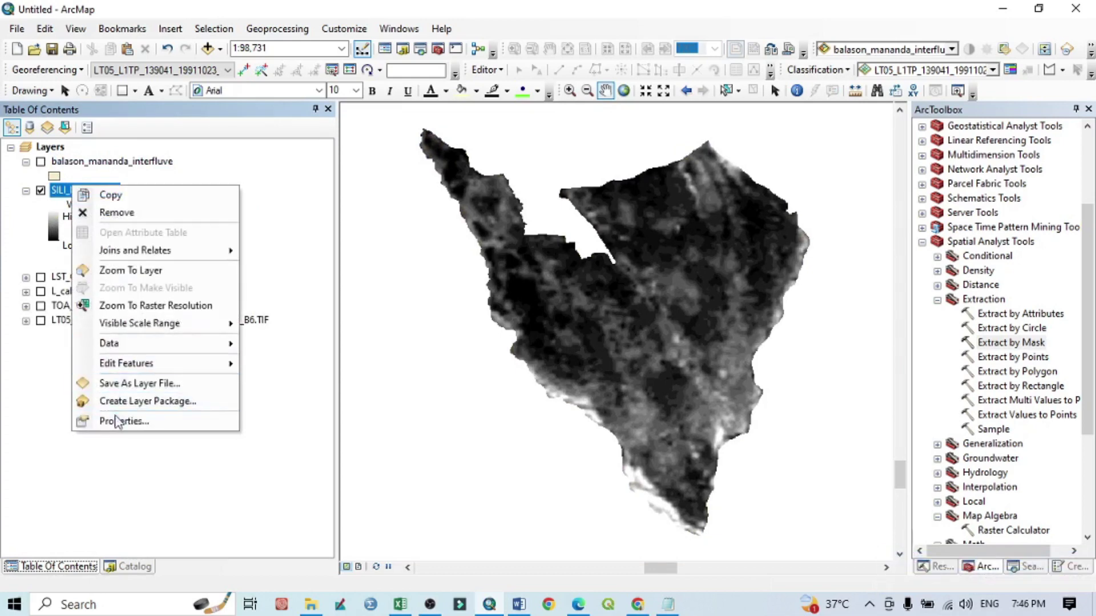
# Apply a green-yellow-red color ramp to the stretched SILI_LST_1991.tif layer
pyautogui.click(115, 425)
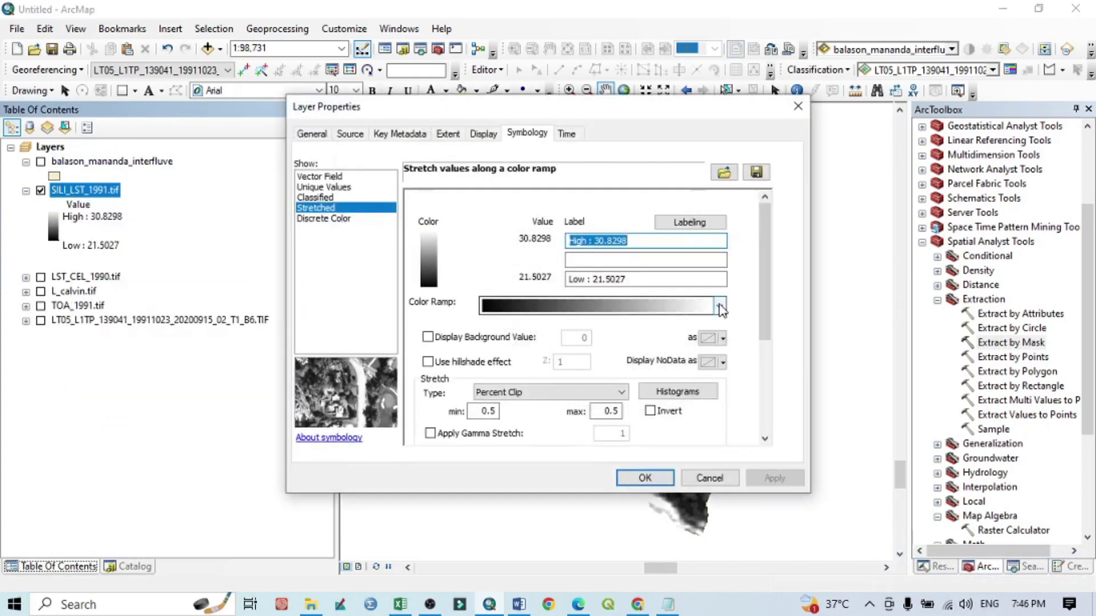
pyautogui.click(722, 301)
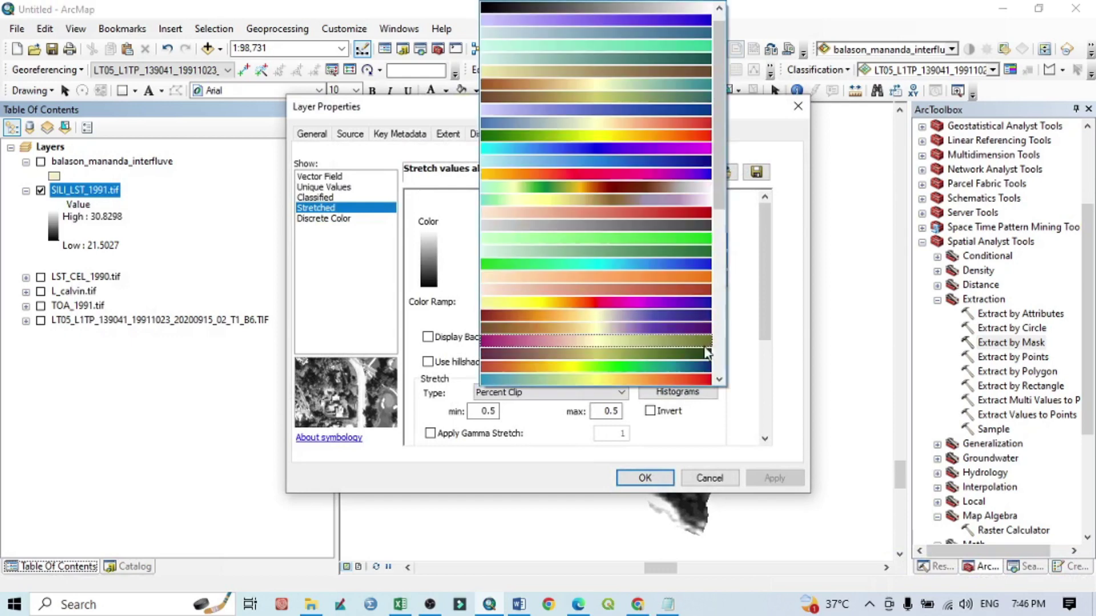
pyautogui.click(697, 136)
pyautogui.click(774, 478)
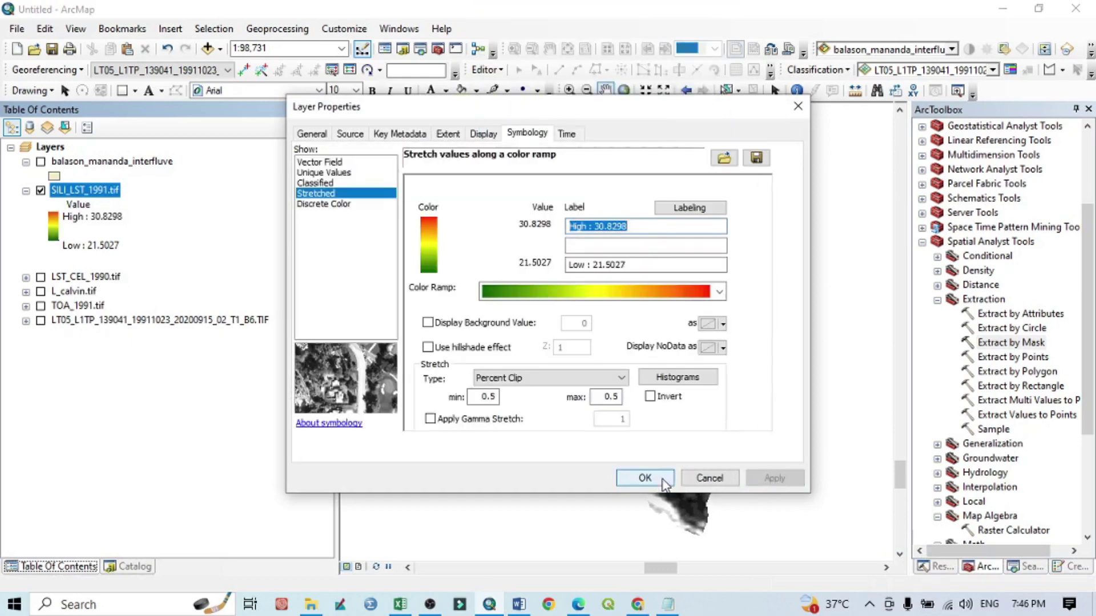
pyautogui.click(644, 478)
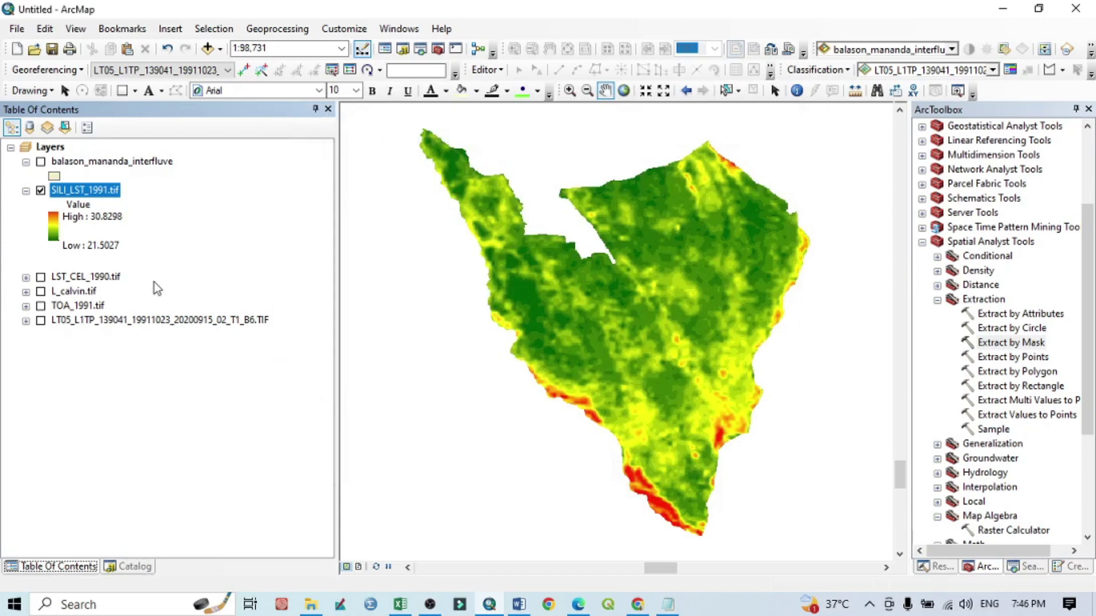